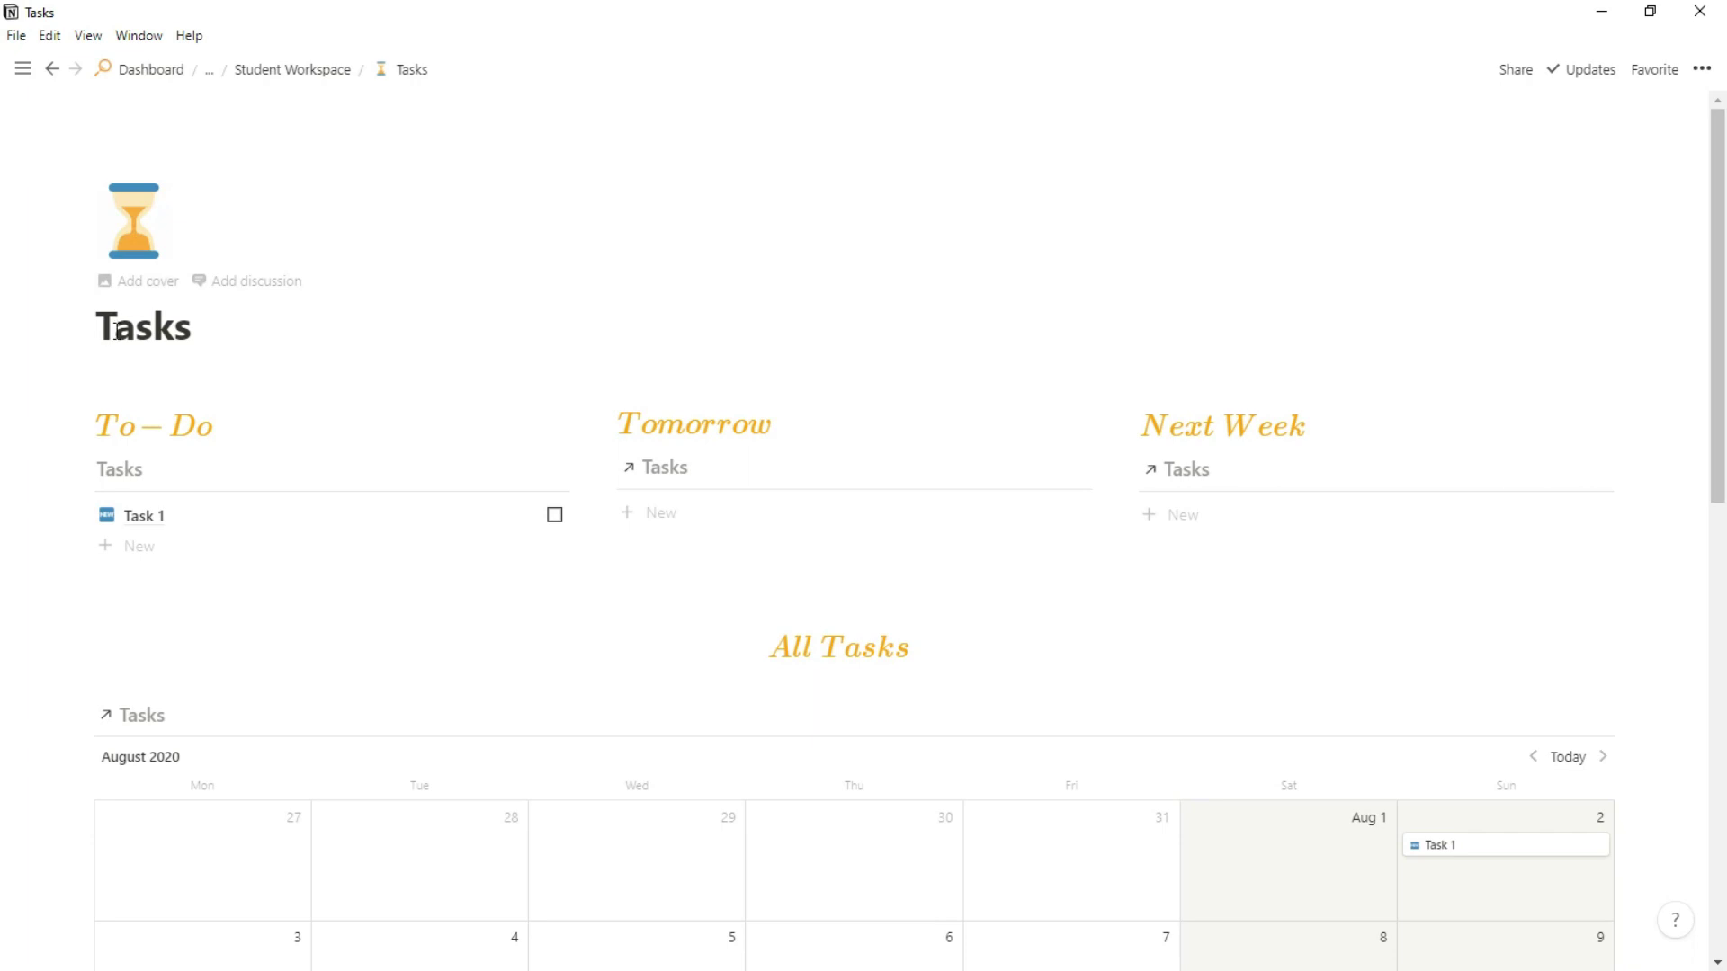
# Scroll the Tasks page to show the To-Do, Tomorrow and Next Week lists and the All Tasks calendar
pyautogui.scroll(-1, 673, 367)
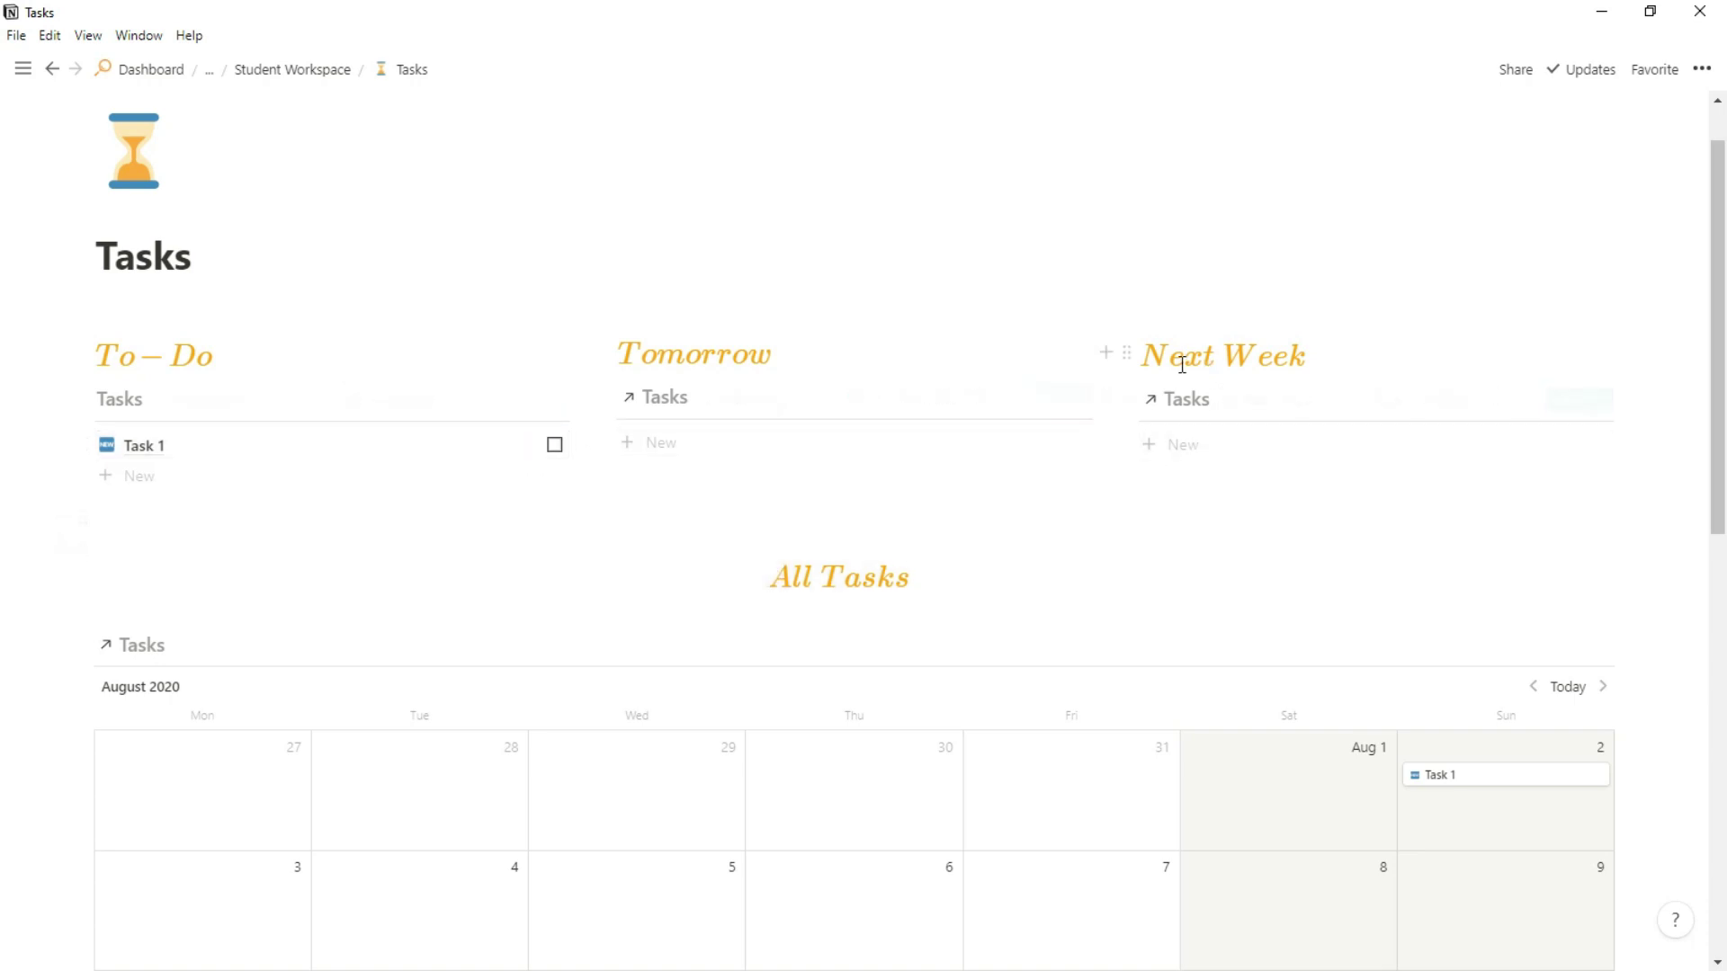
pyautogui.click(1389, 405)
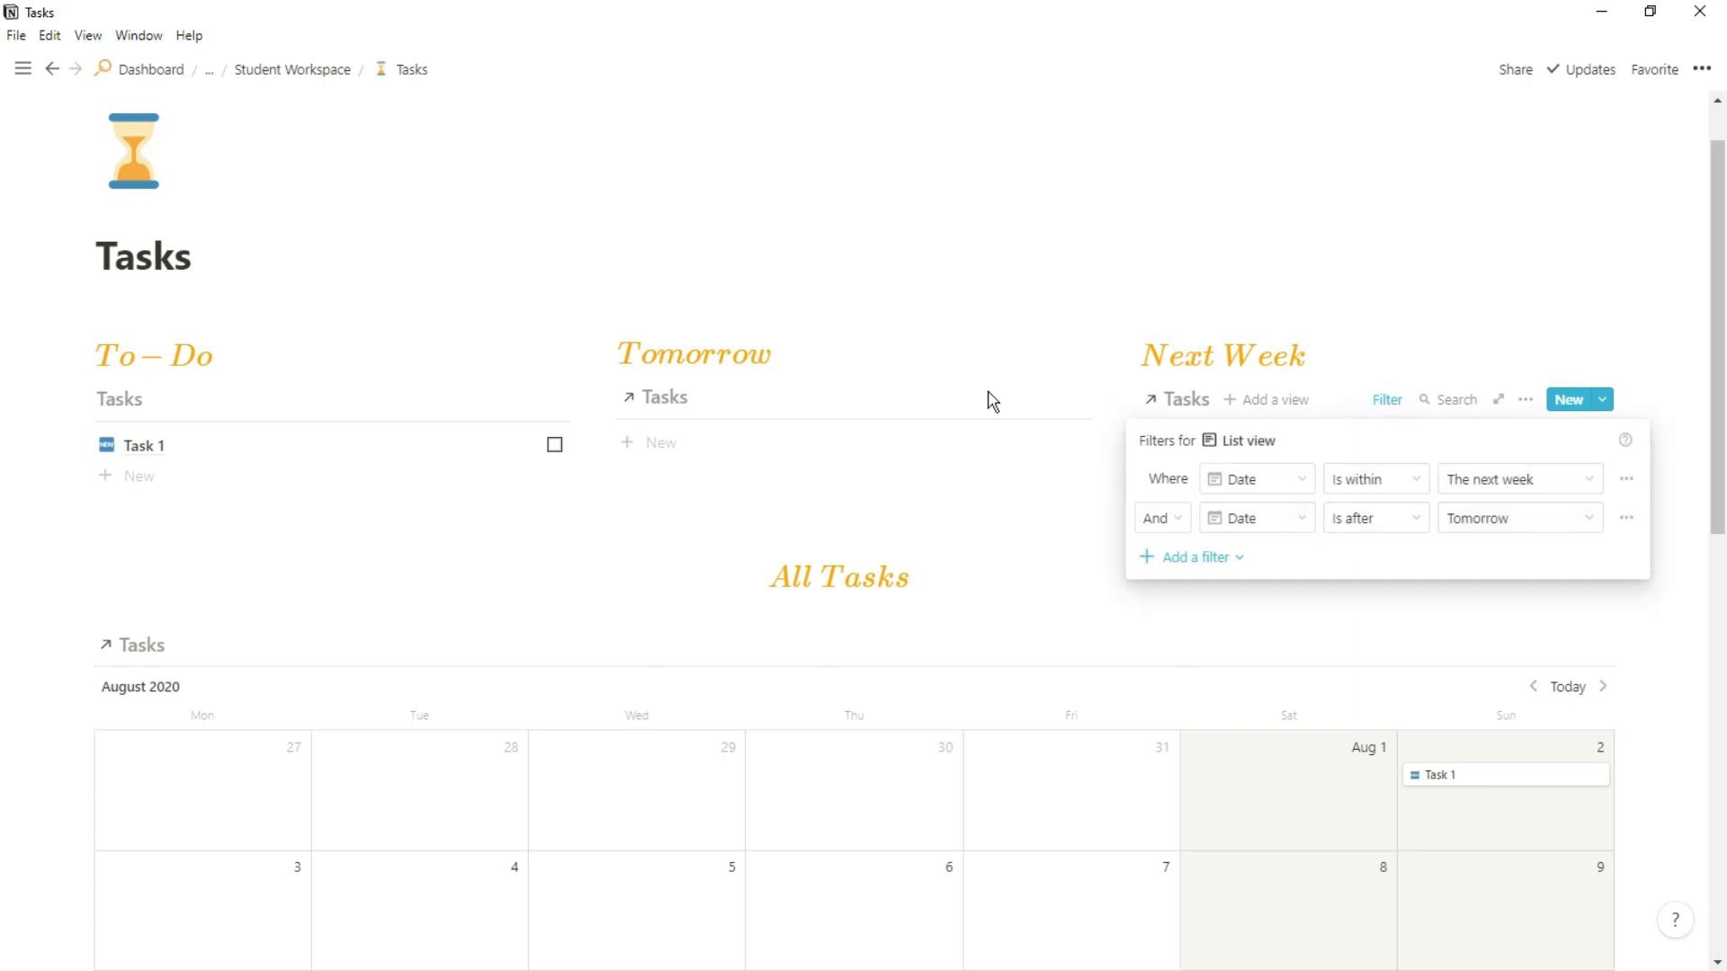
pyautogui.click(850, 346)
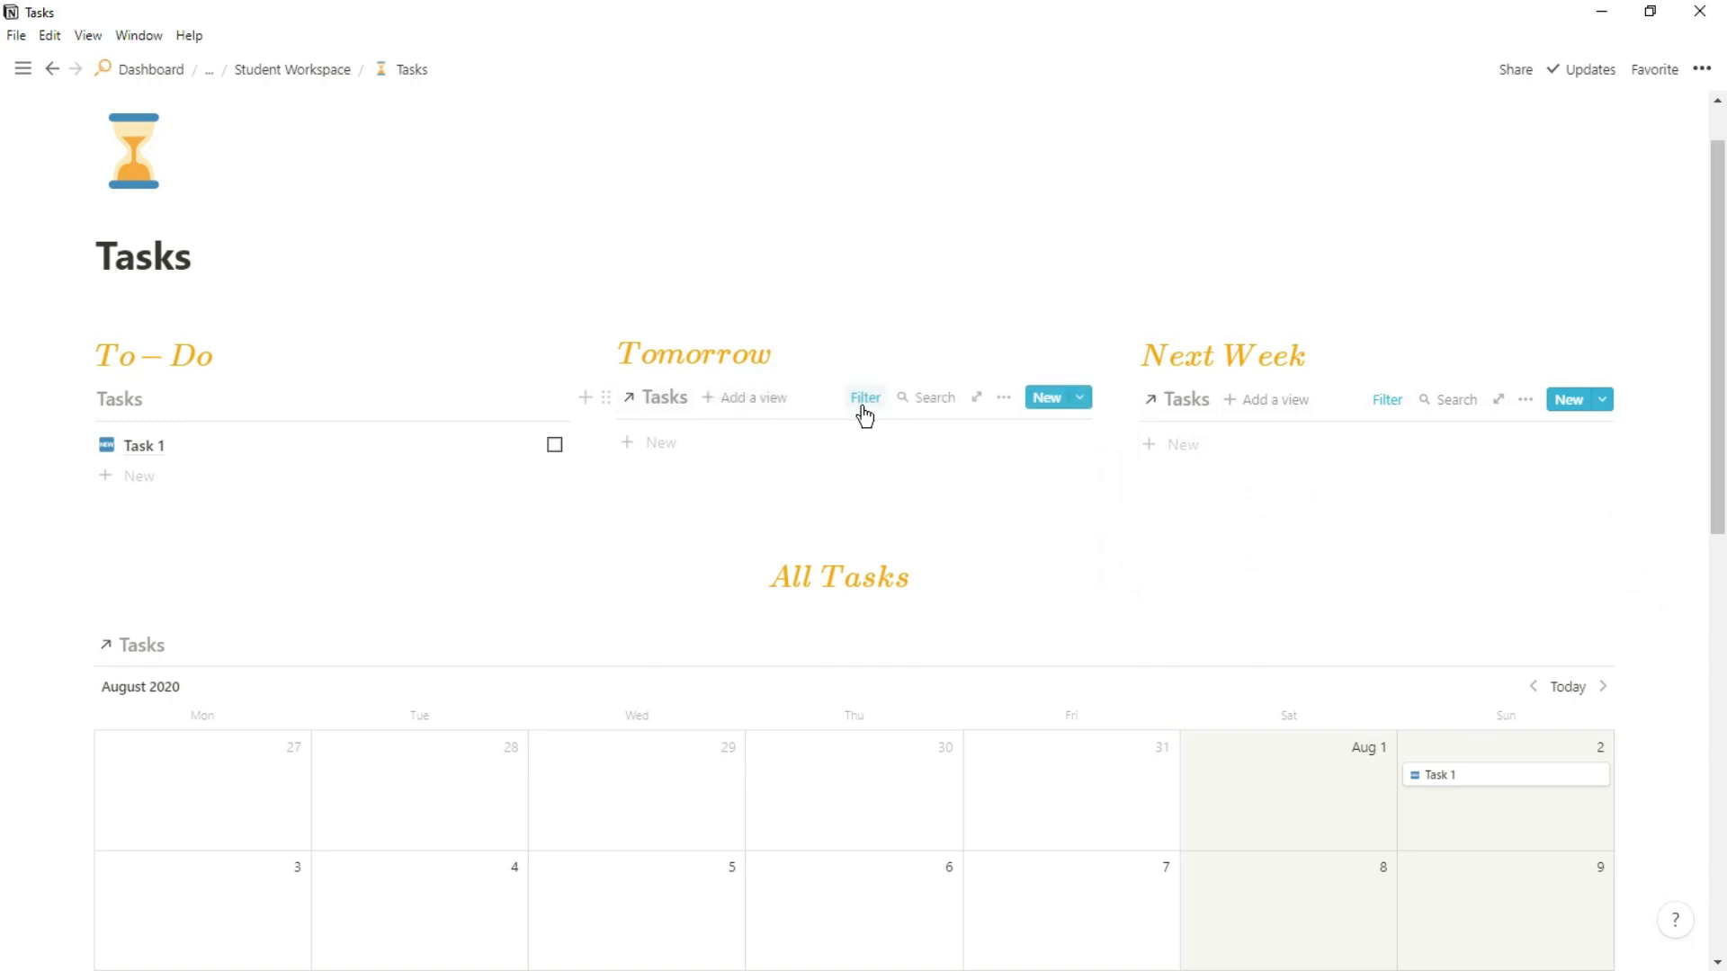
pyautogui.click(866, 401)
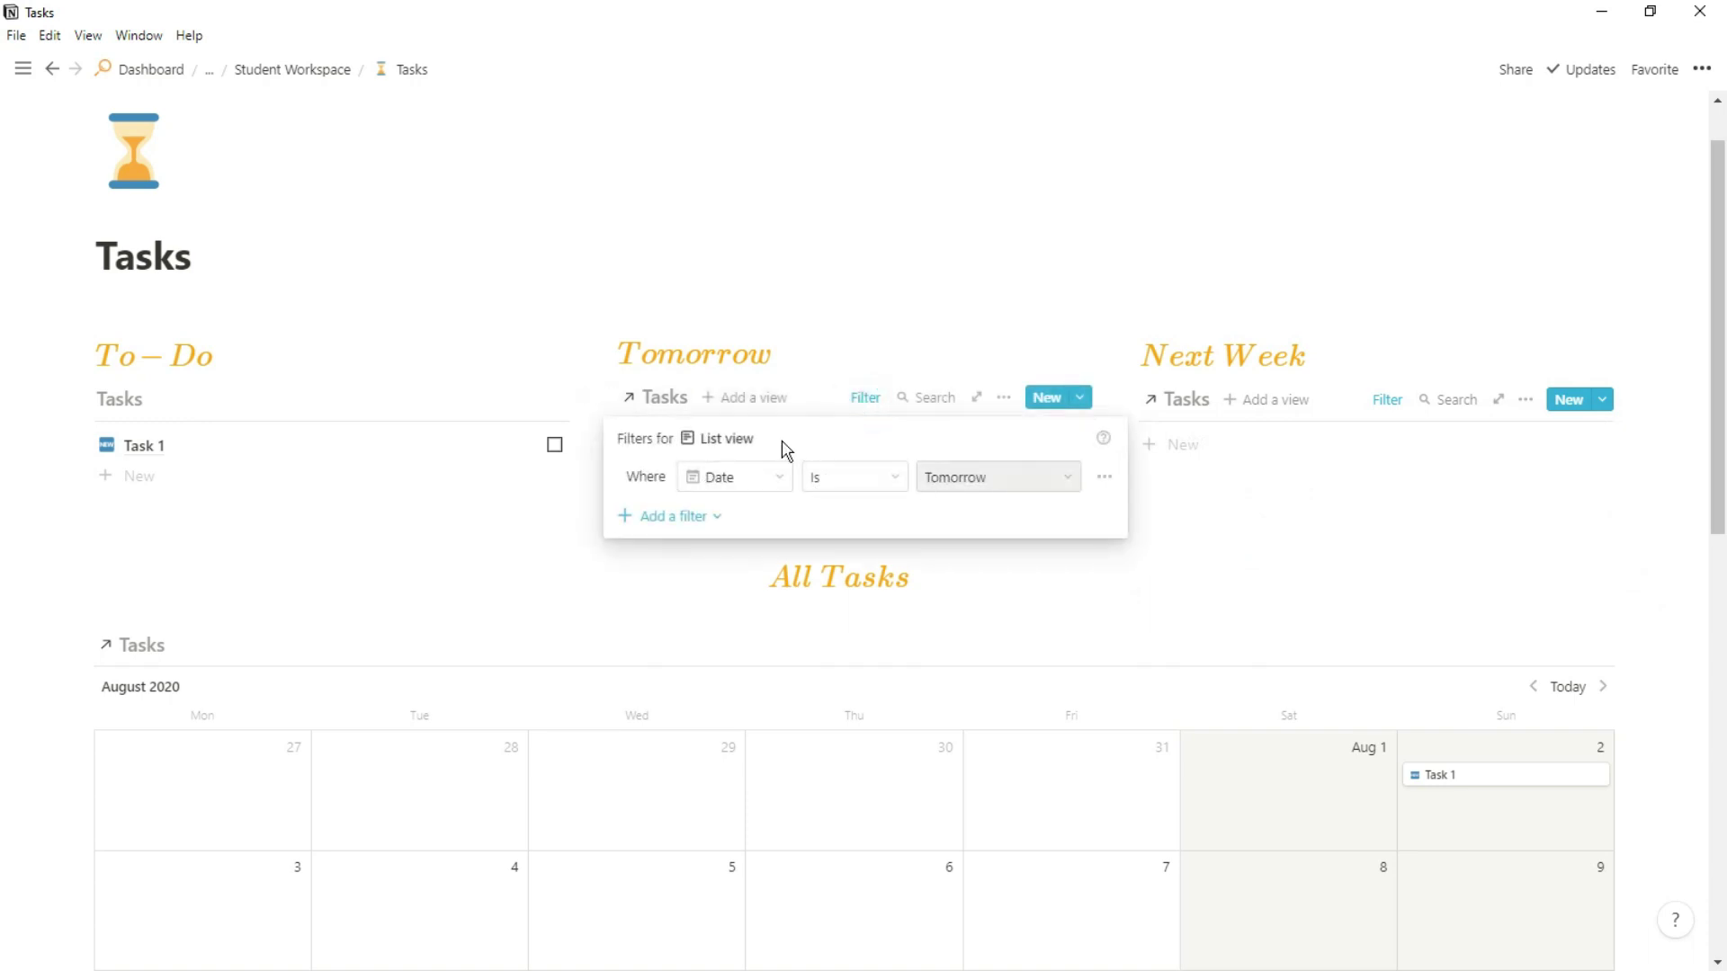
pyautogui.click(413, 370)
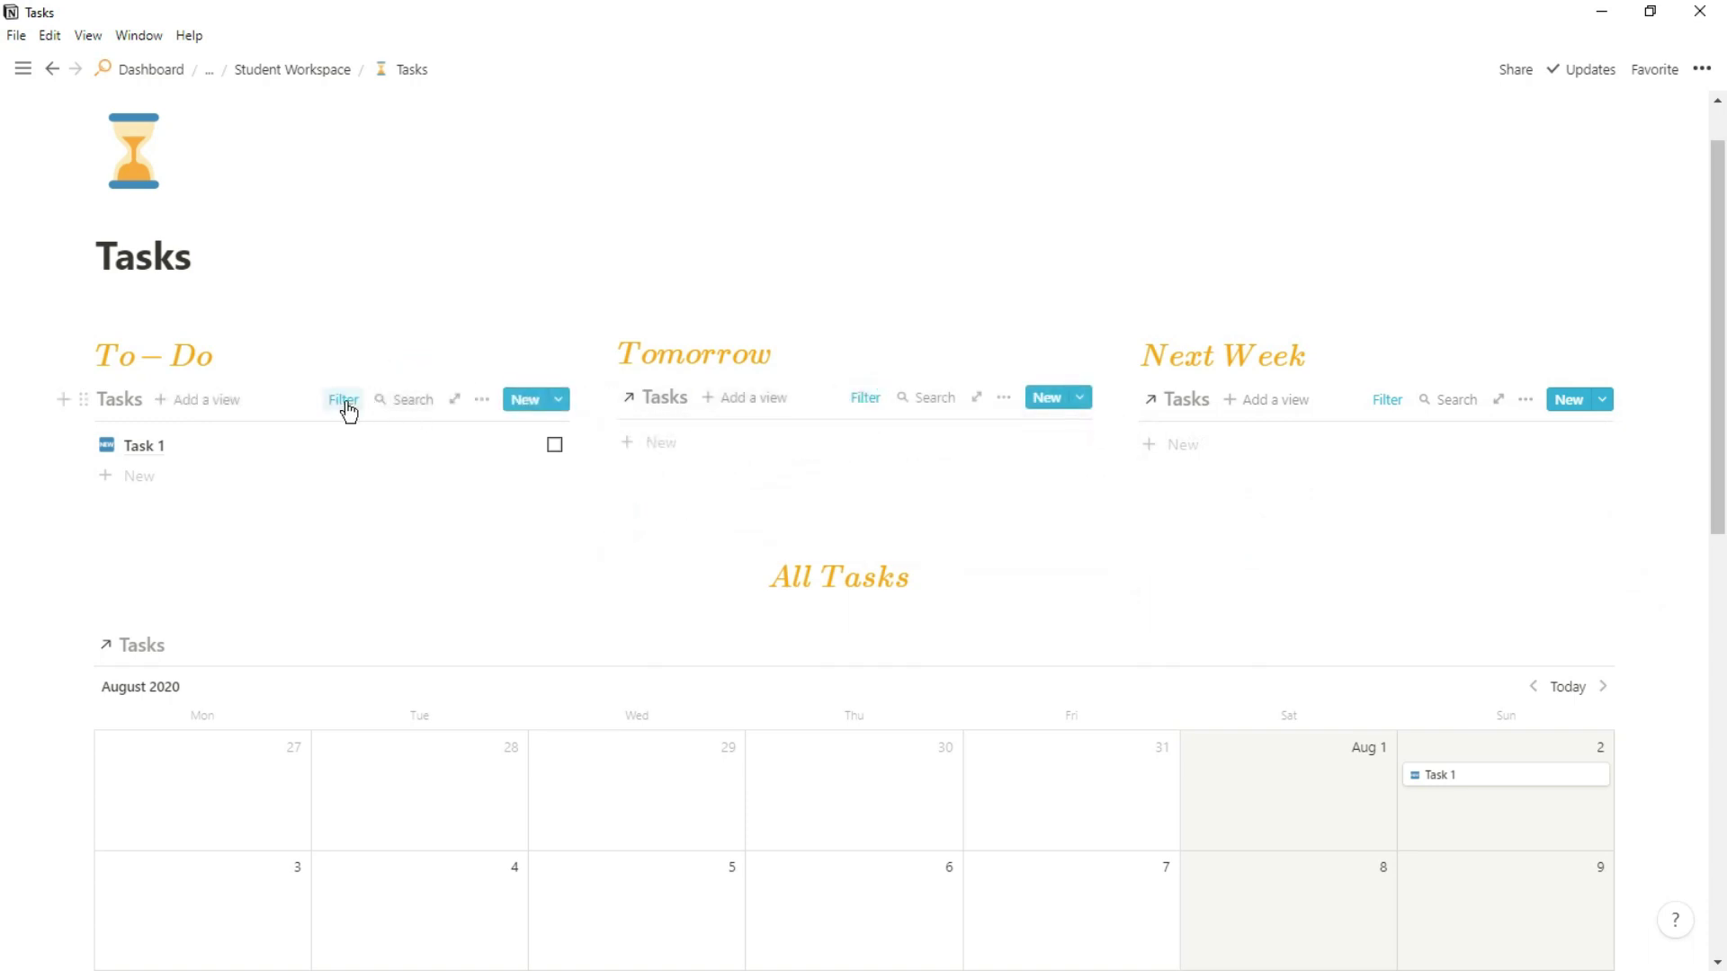
pyautogui.click(348, 404)
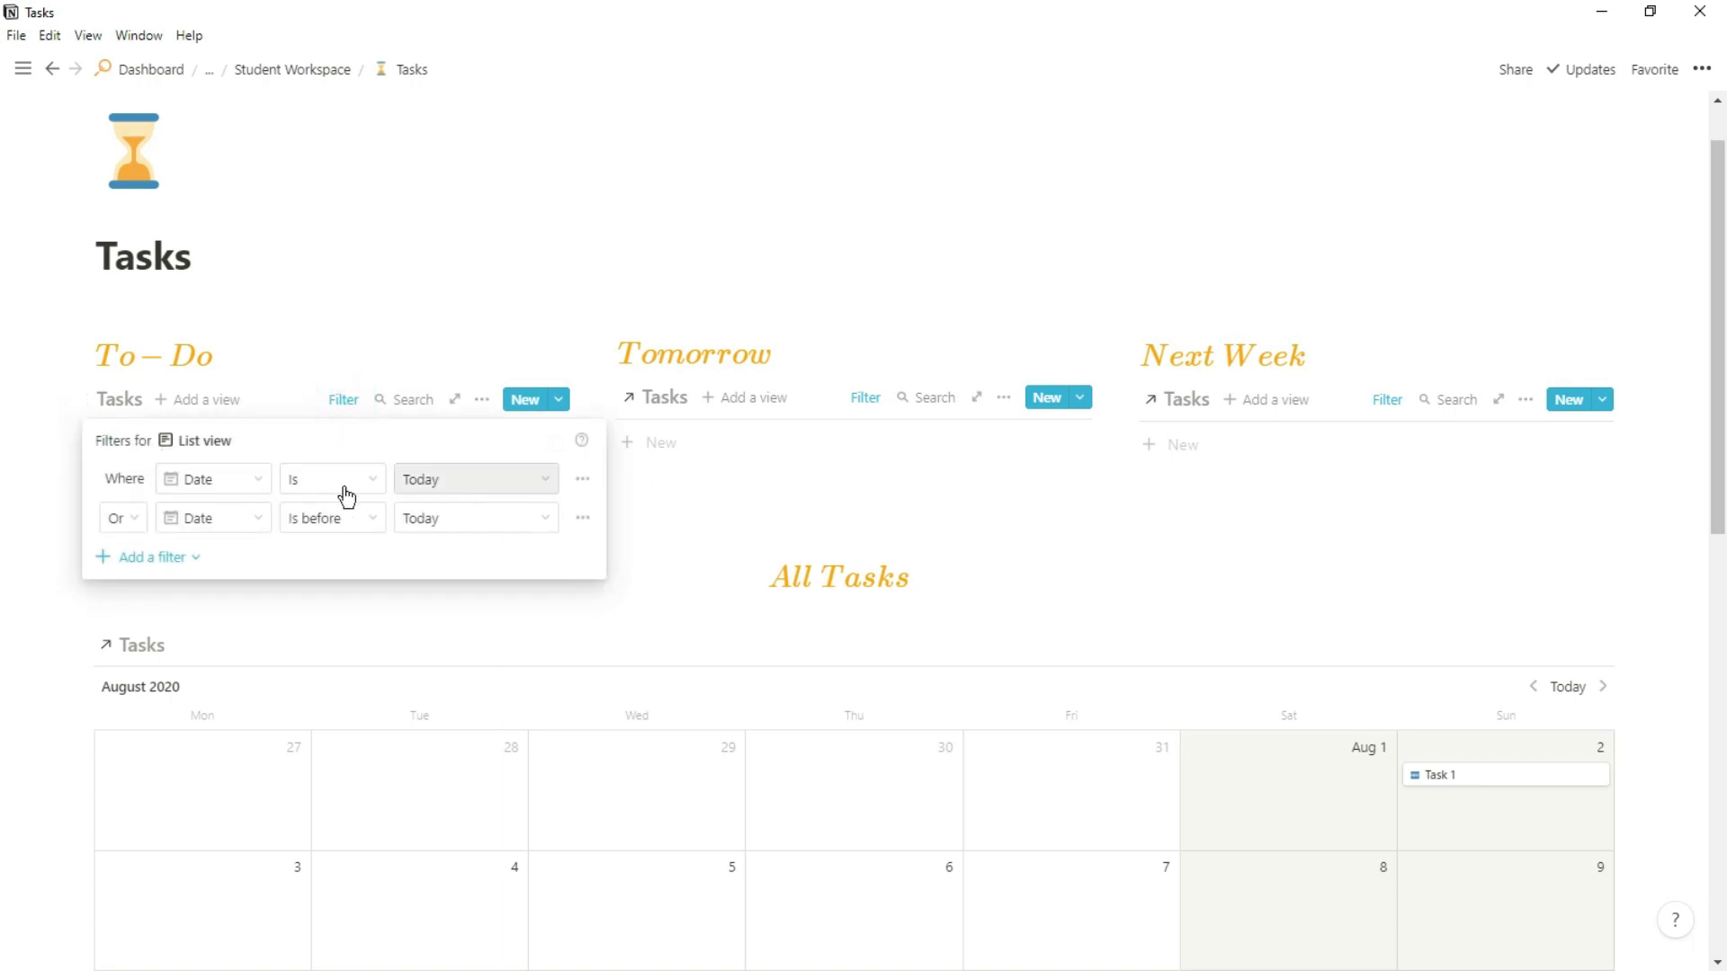
pyautogui.click(297, 371)
# Drag Task 1 to Thursday 20 August, then to Wednesday 26 August
pyautogui.scroll(-2, 765, 526)
pyautogui.scroll(-3, 767, 534)
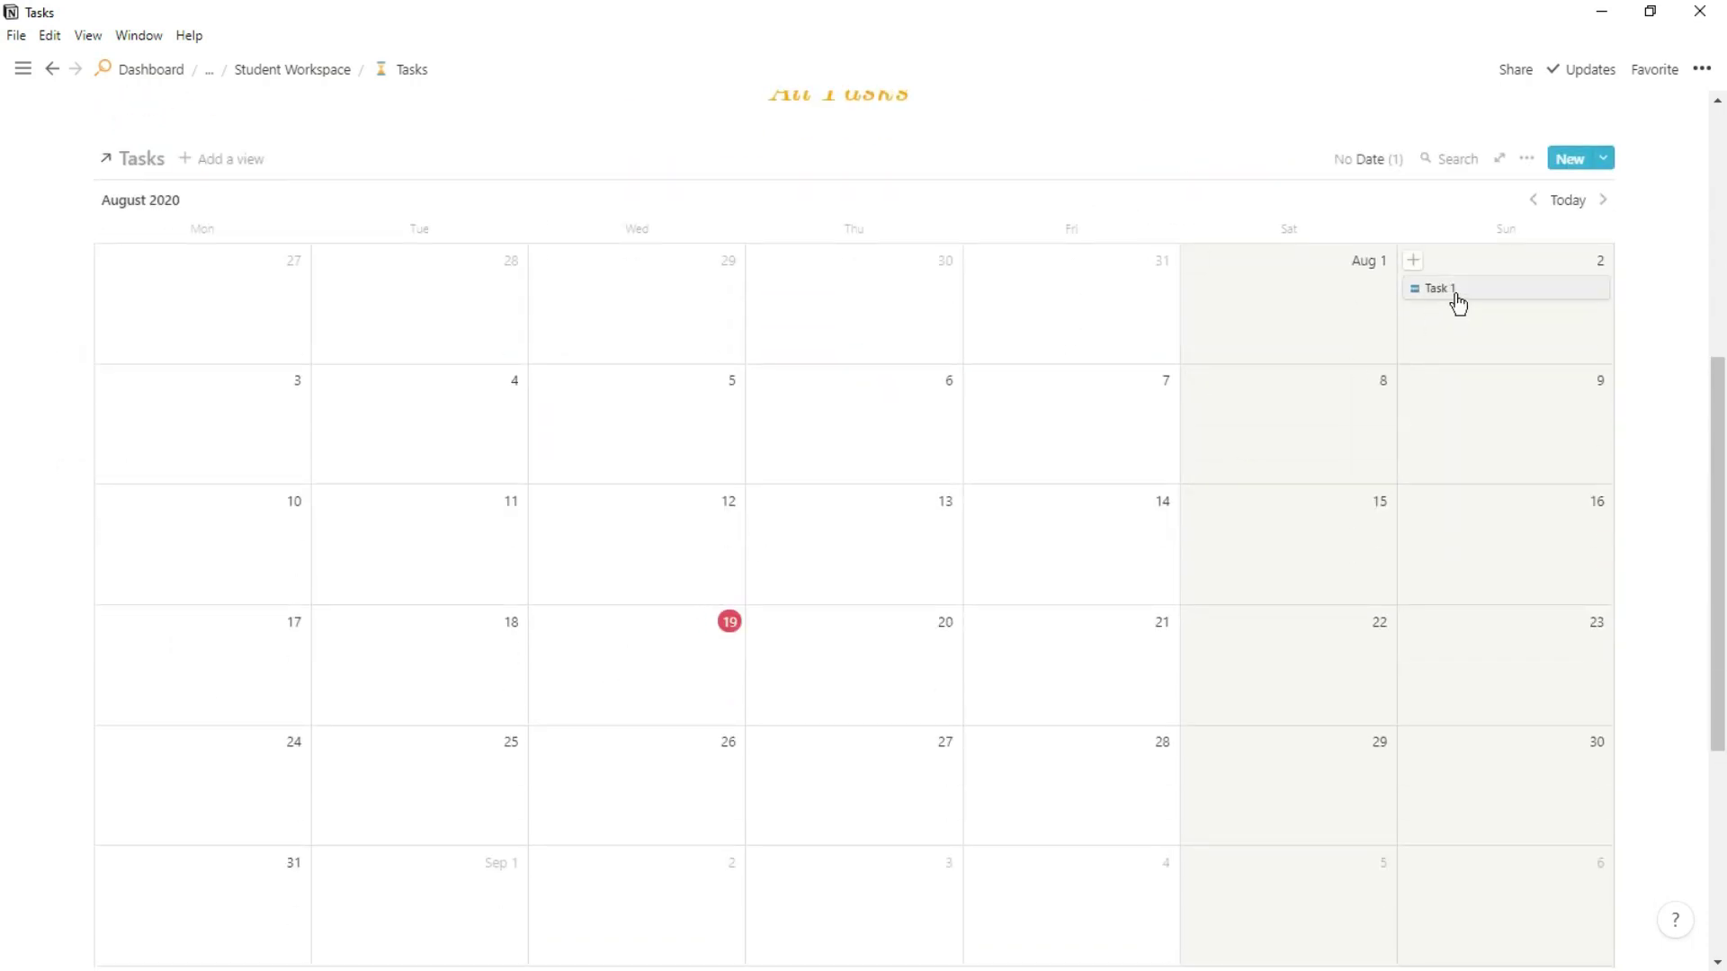
pyautogui.scroll(2, 1108, 381)
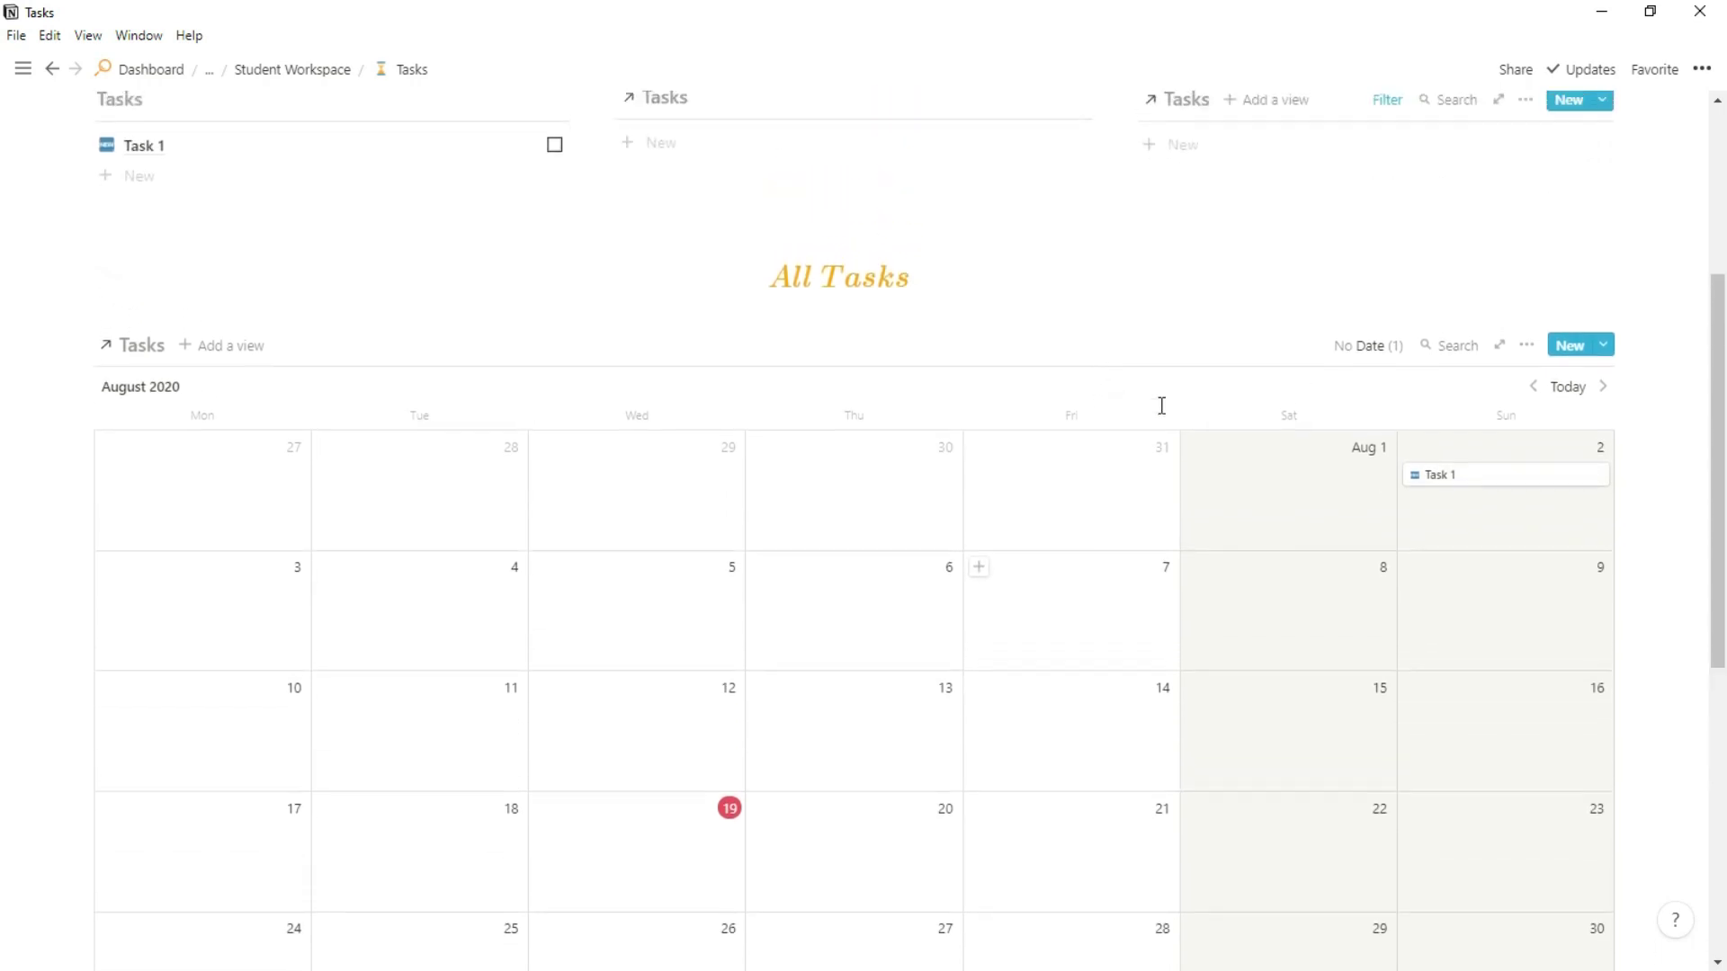
pyautogui.moveTo(1522, 479); pyautogui.dragTo(837, 844)
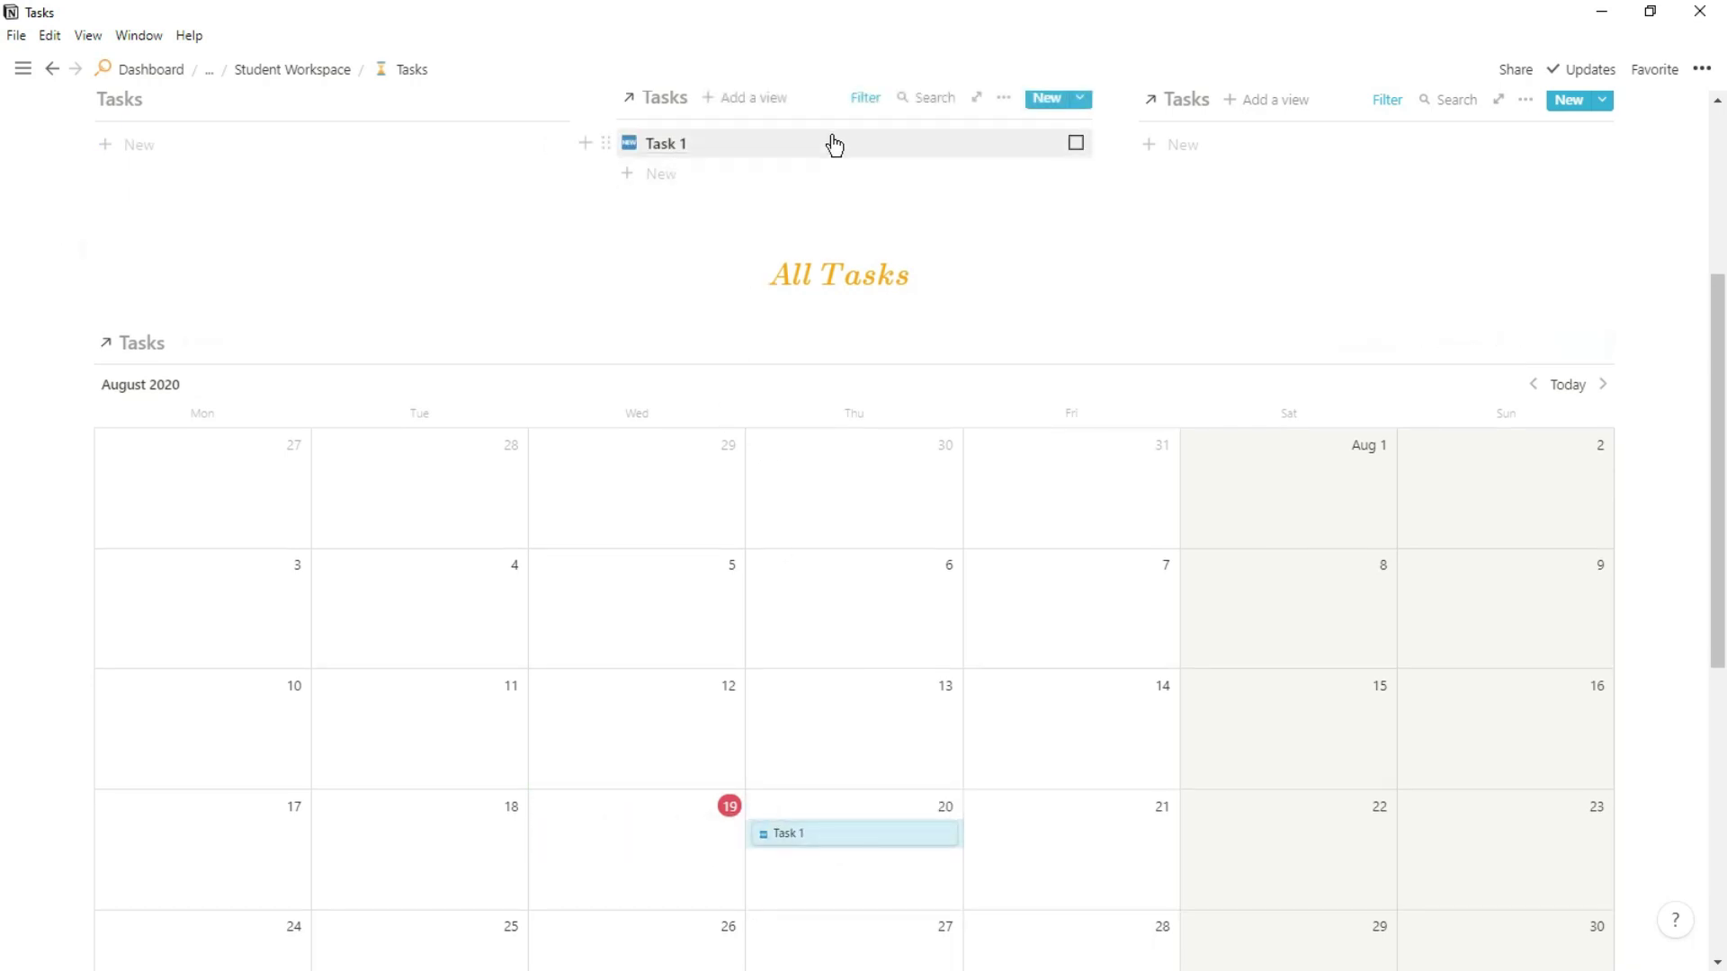
pyautogui.moveTo(852, 840); pyautogui.dragTo(689, 766)
pyautogui.scroll(3, 993, 634)
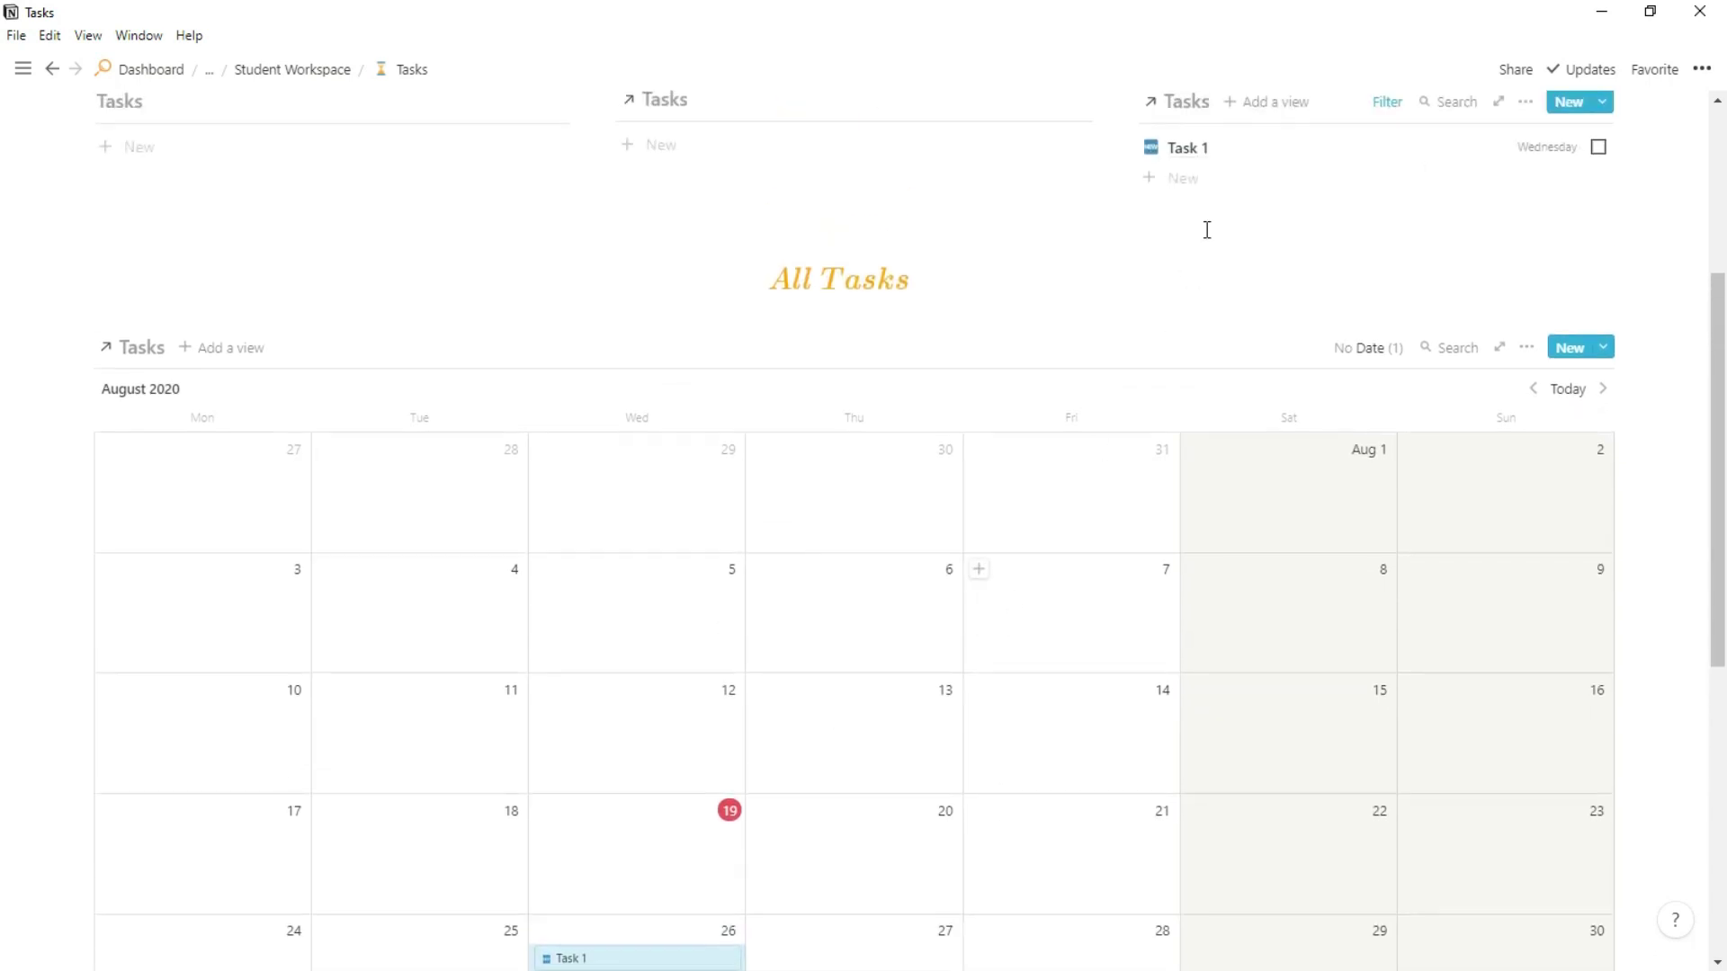
pyautogui.scroll(-1, 1044, 571)
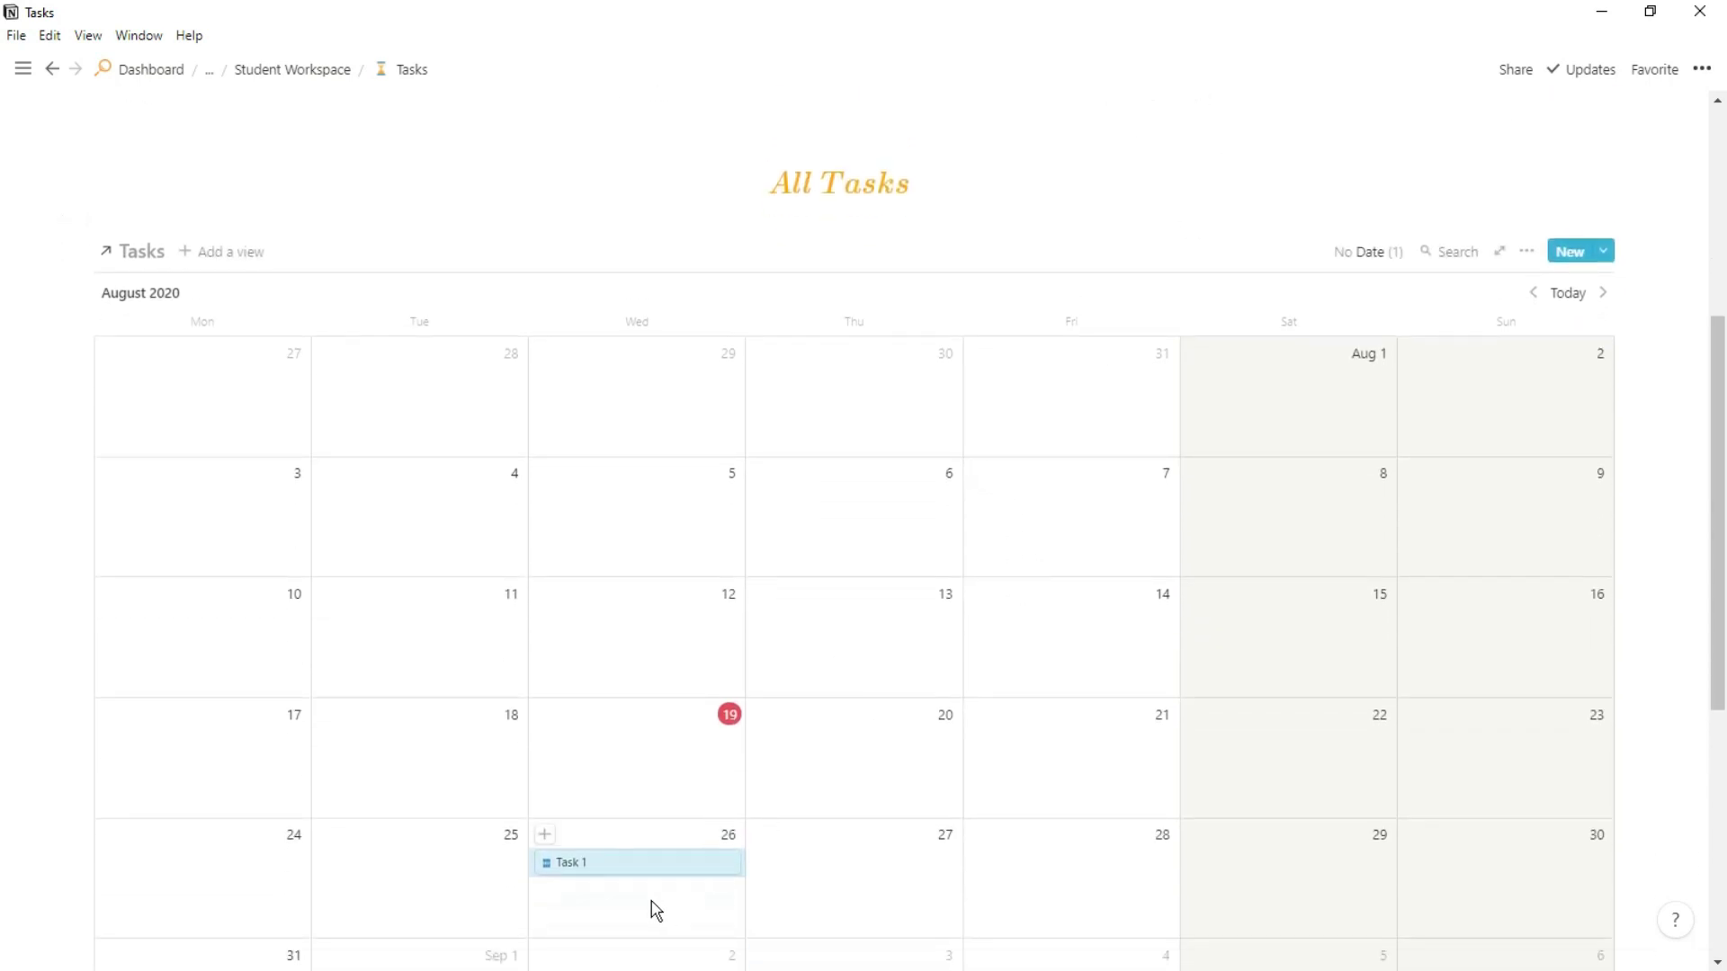
# Move Task 1 to Thursday 27 August, then settle it on Wednesday 19 August
pyautogui.moveTo(651, 865); pyautogui.dragTo(854, 877)
pyautogui.scroll(2, 992, 711)
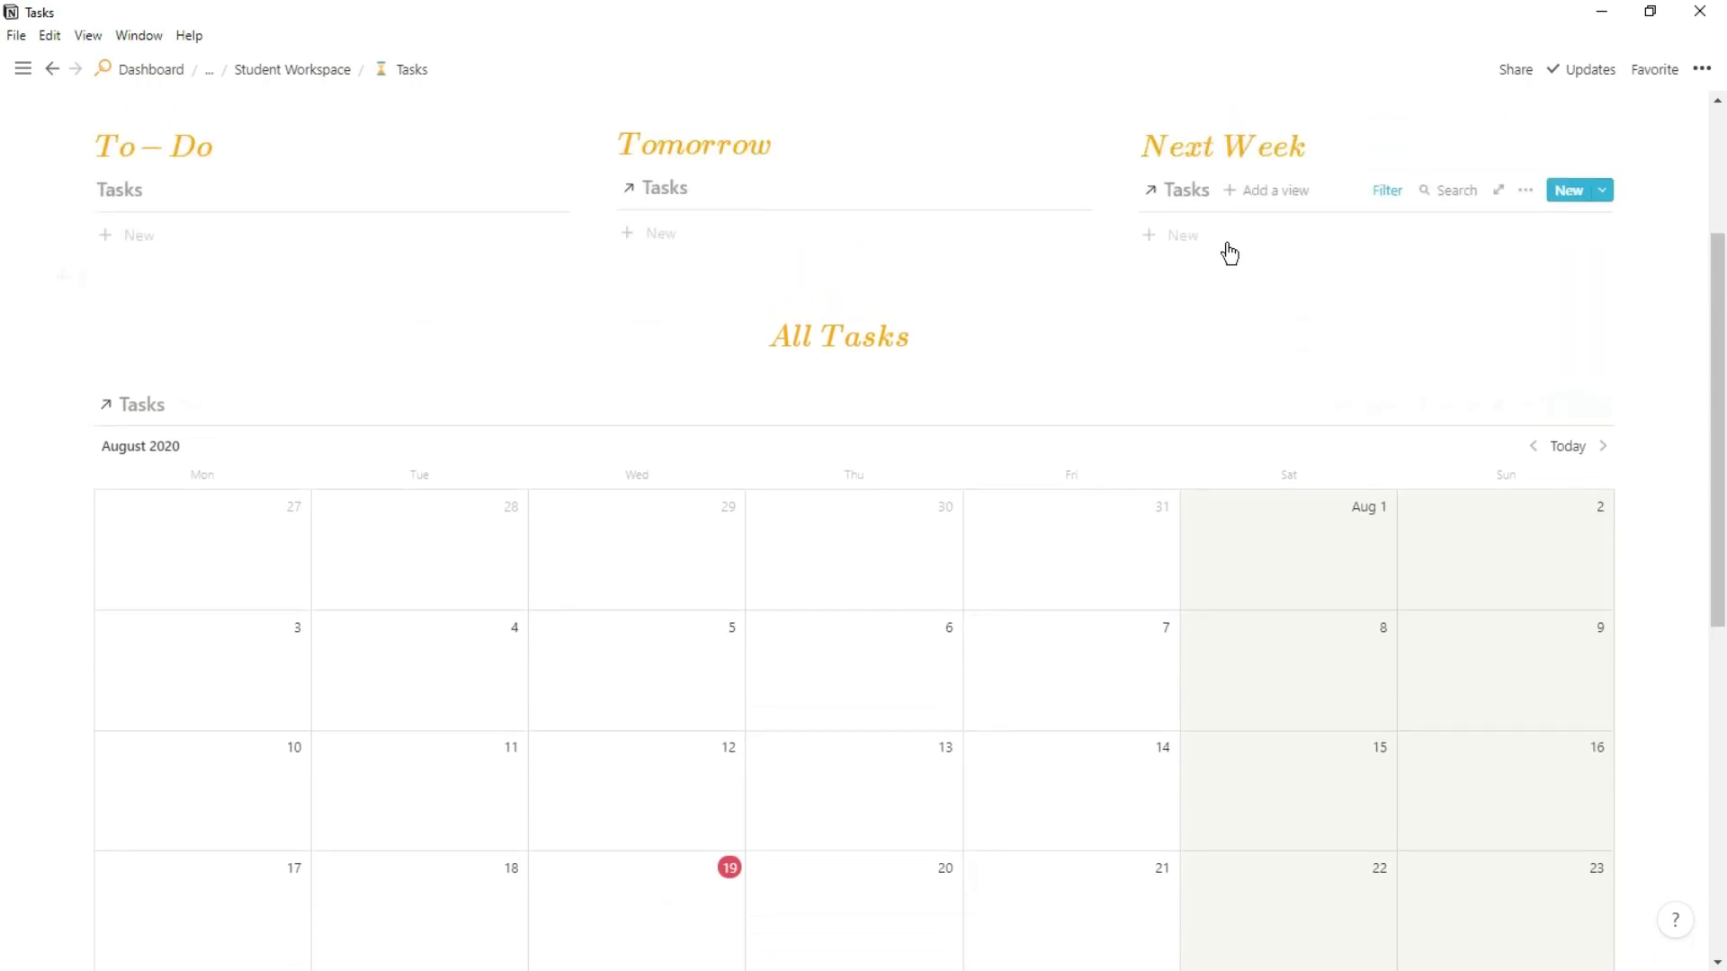
pyautogui.scroll(-1, 1064, 663)
pyautogui.scroll(-2, 1064, 663)
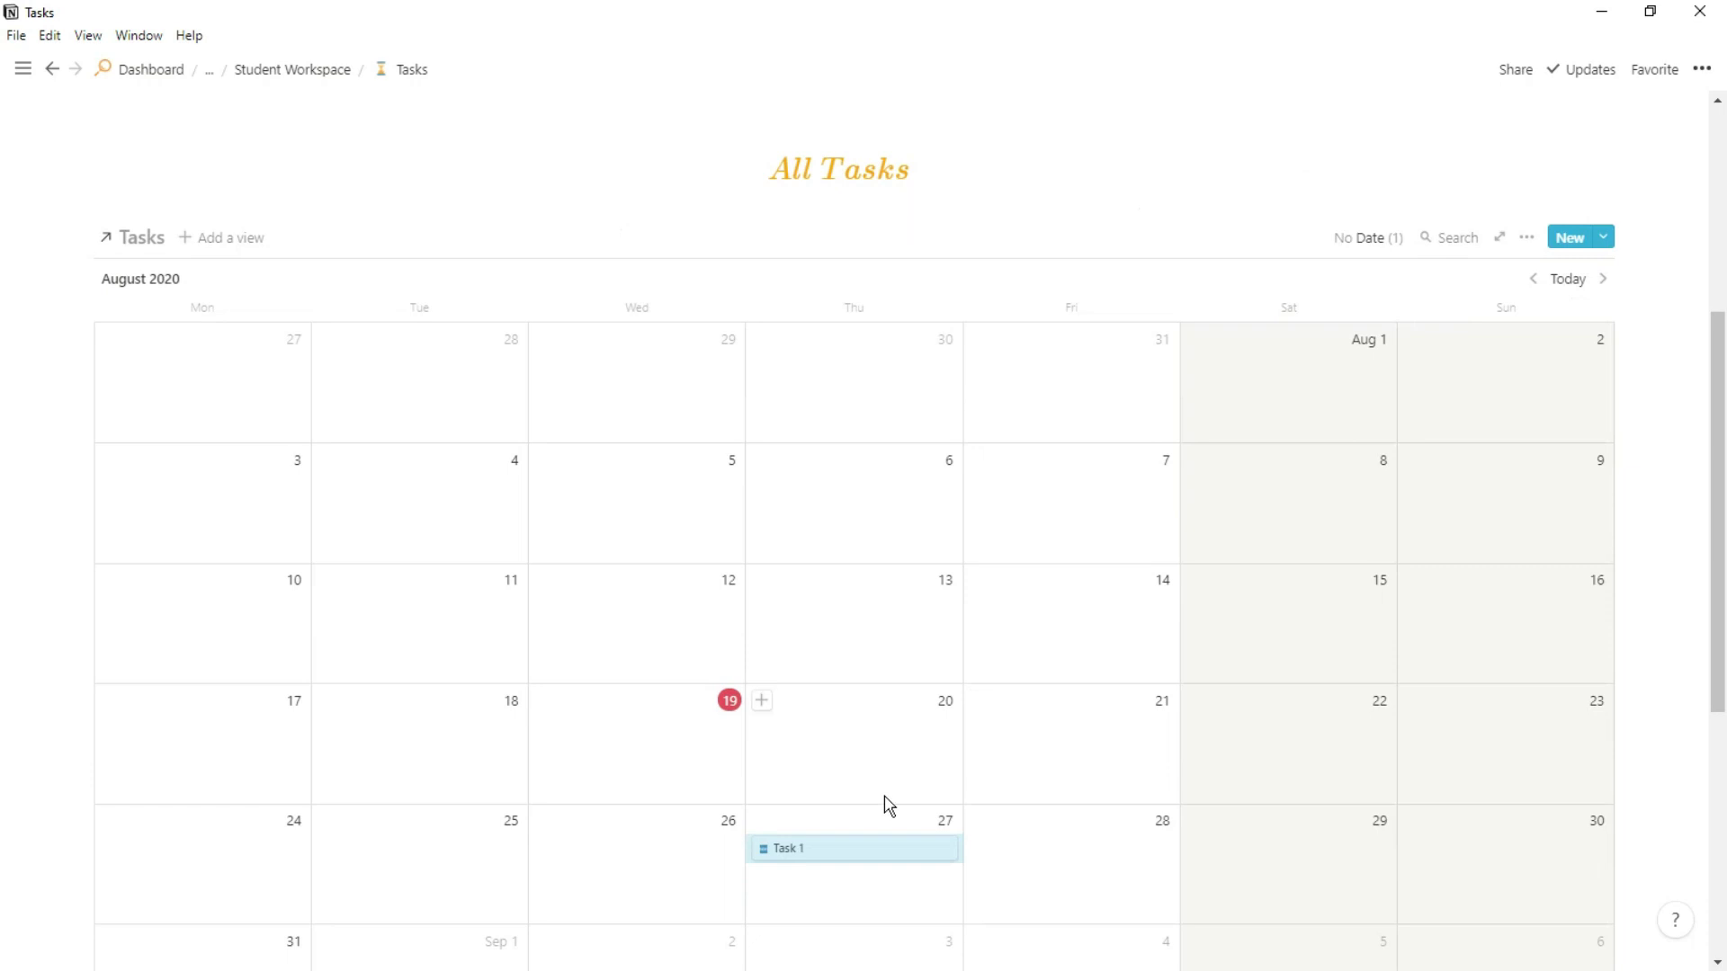
pyautogui.moveTo(826, 856); pyautogui.dragTo(663, 746)
pyautogui.scroll(2, 877, 664)
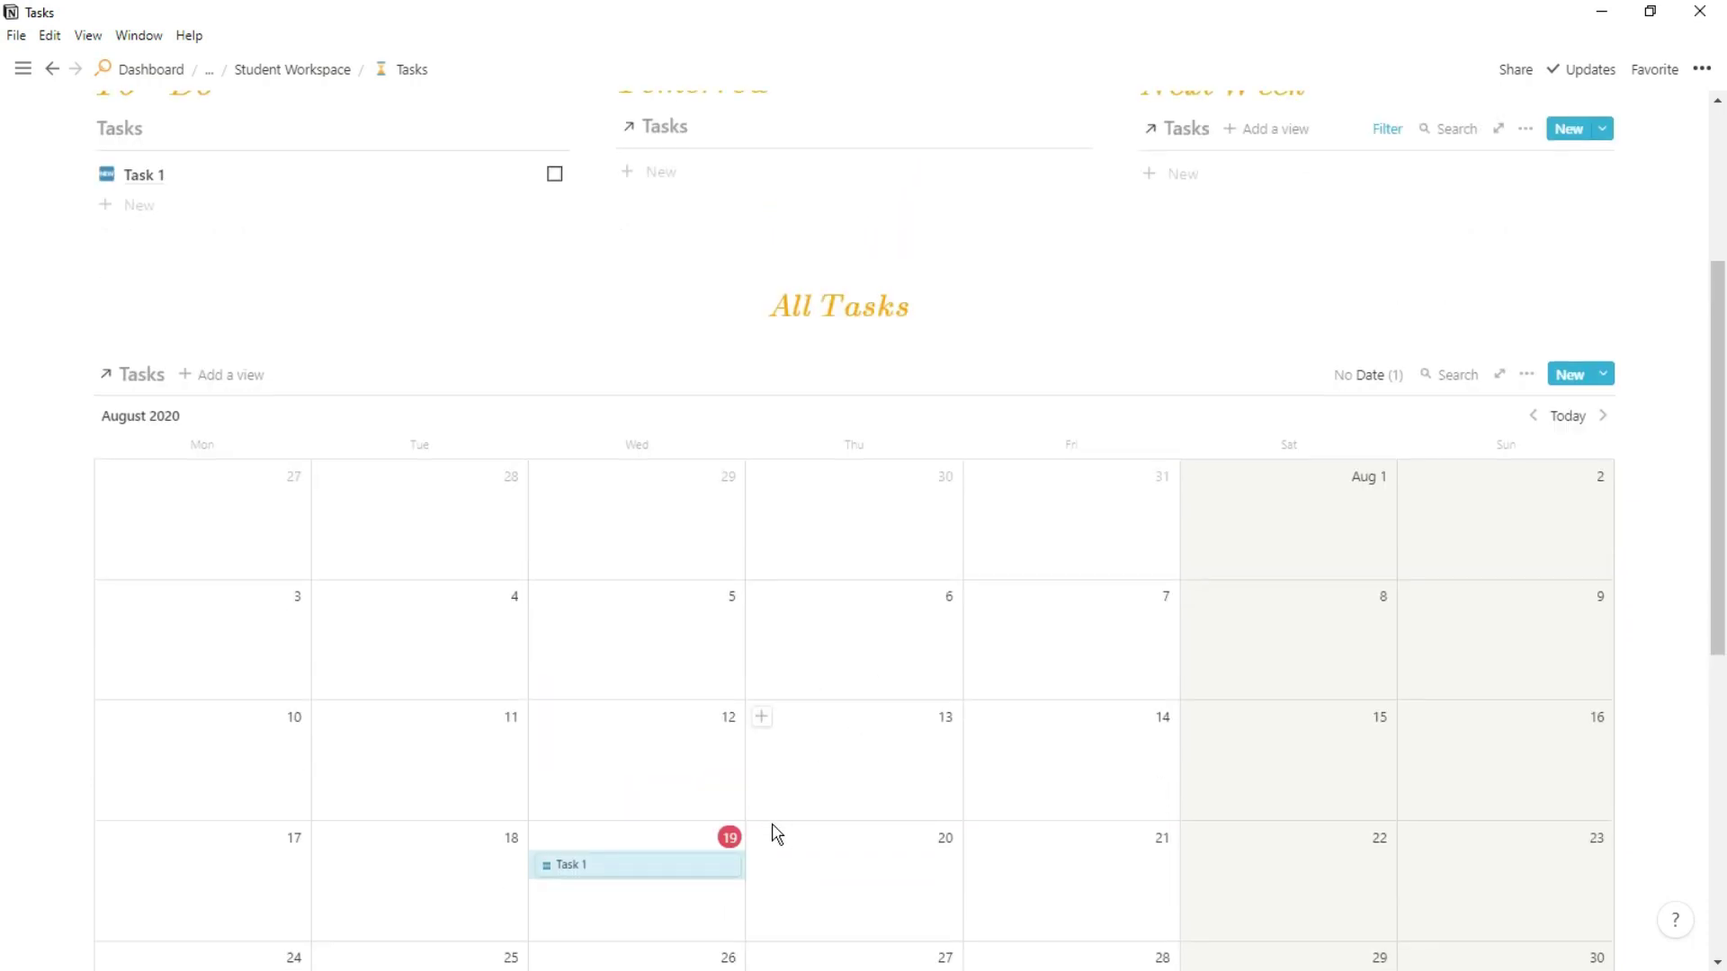
# Add a task titled 'Task 2' from the Task Template on Thursday 20 August
pyautogui.click(762, 838)
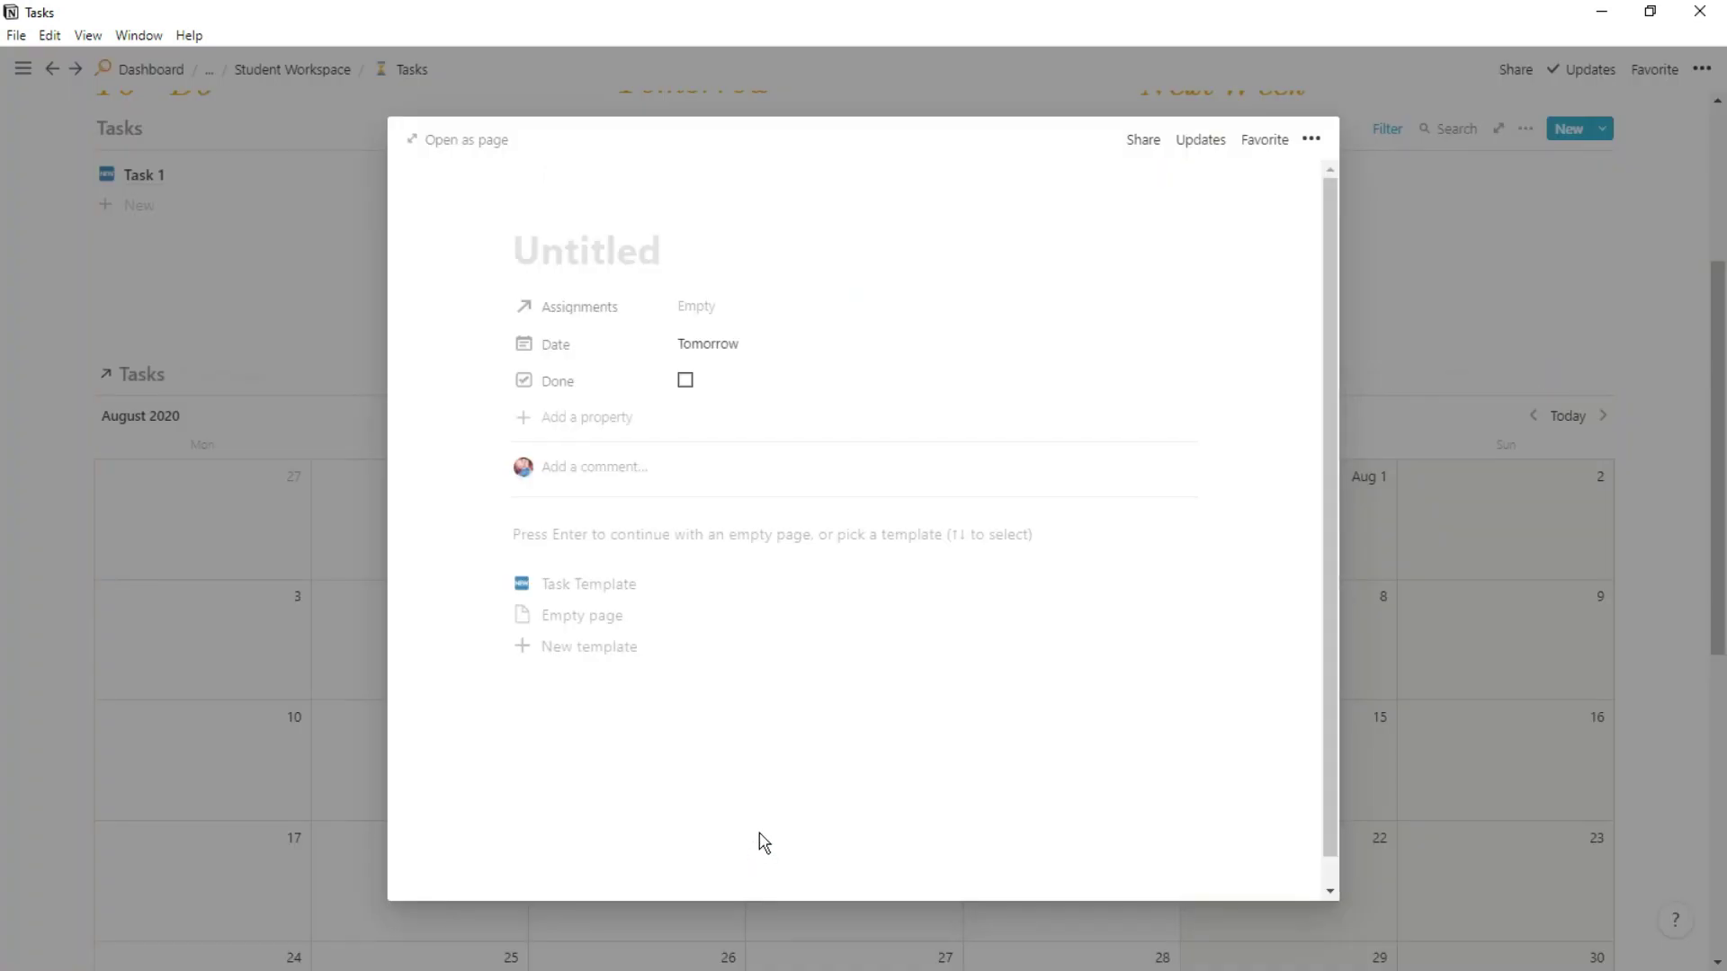
pyautogui.click(648, 589)
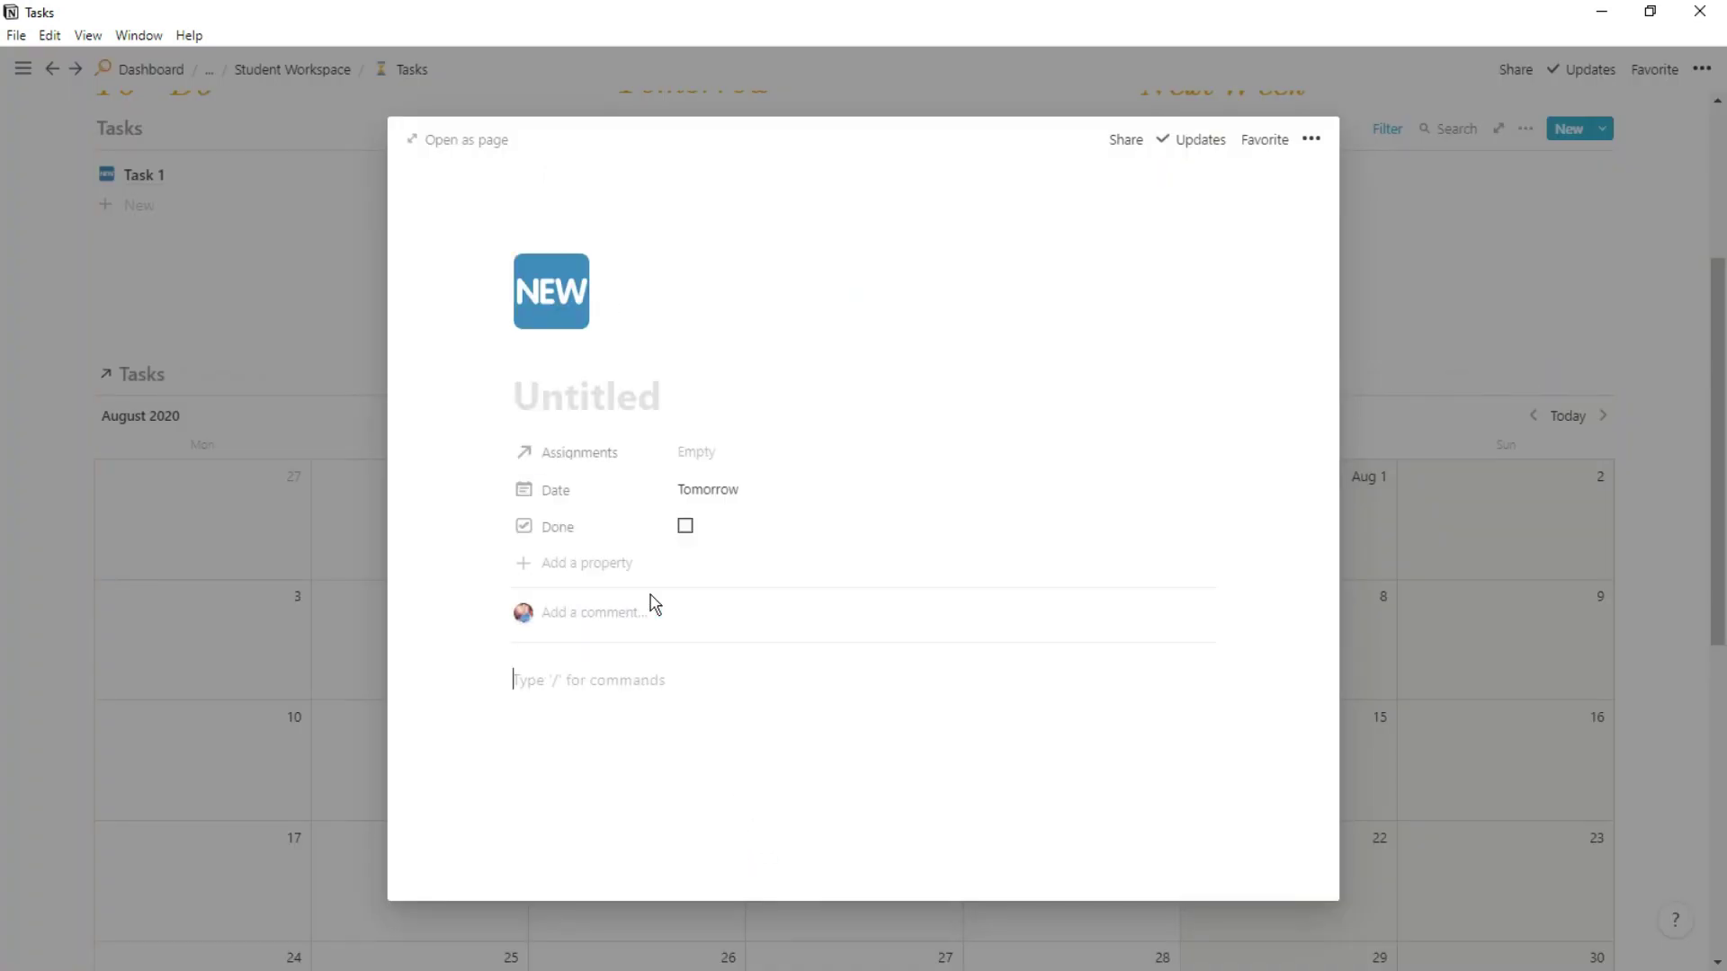
pyautogui.click(603, 396)
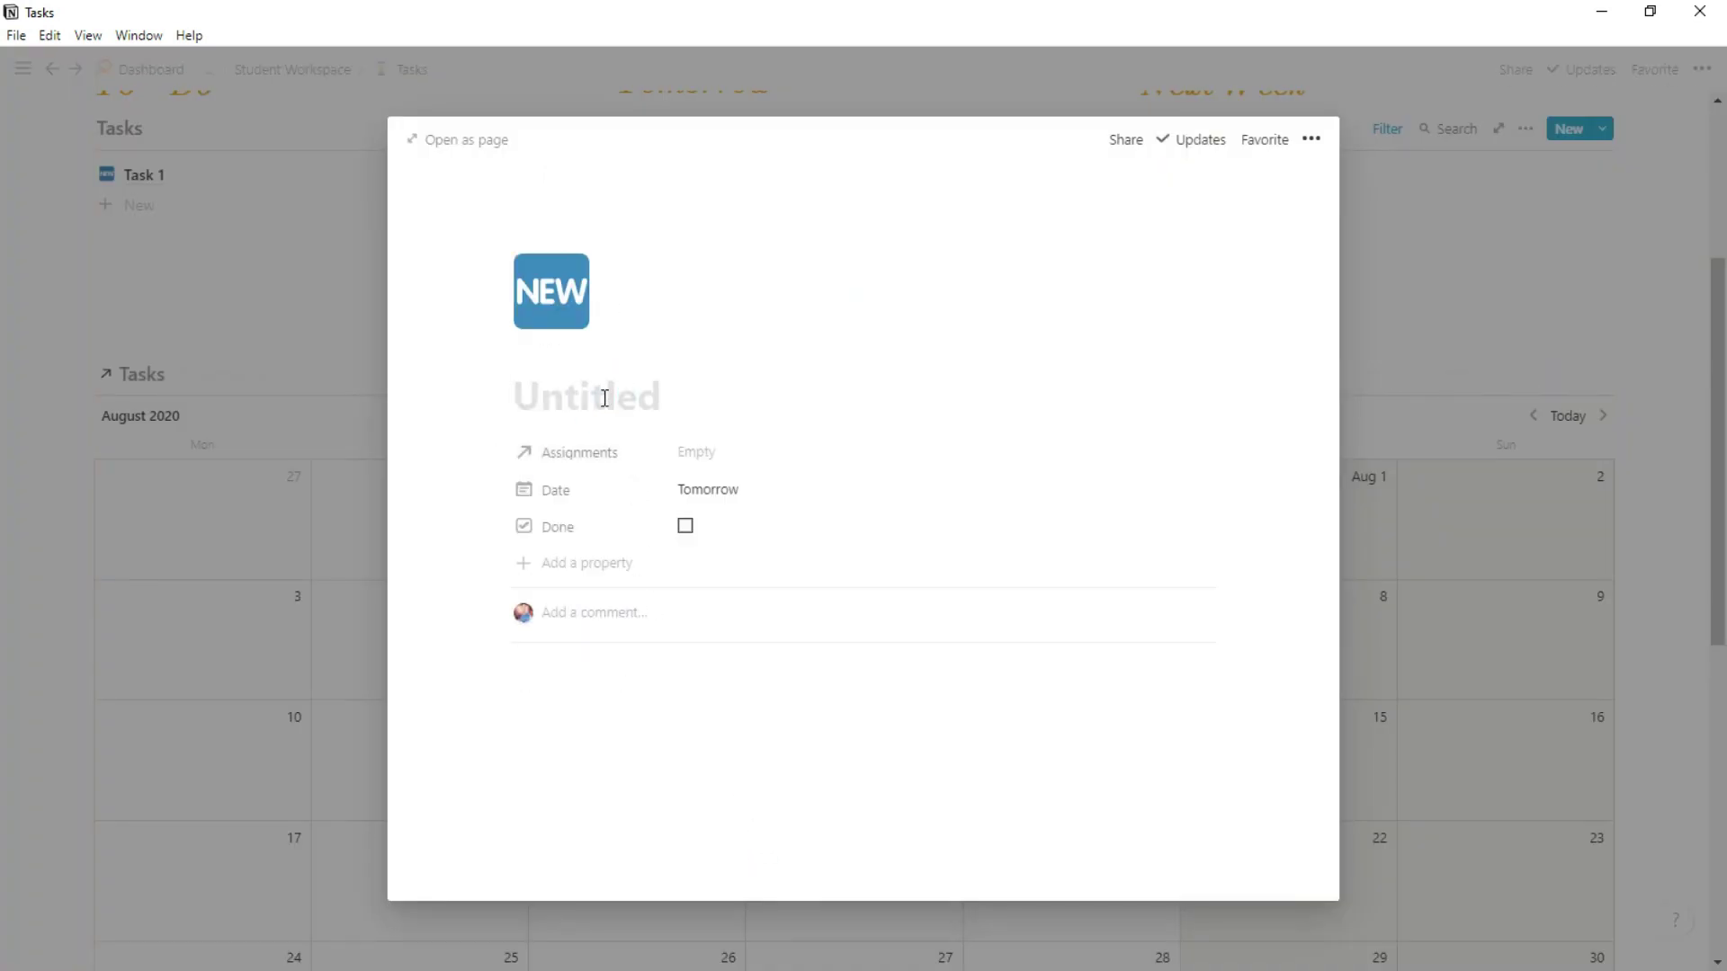
pyautogui.write('Task 2')
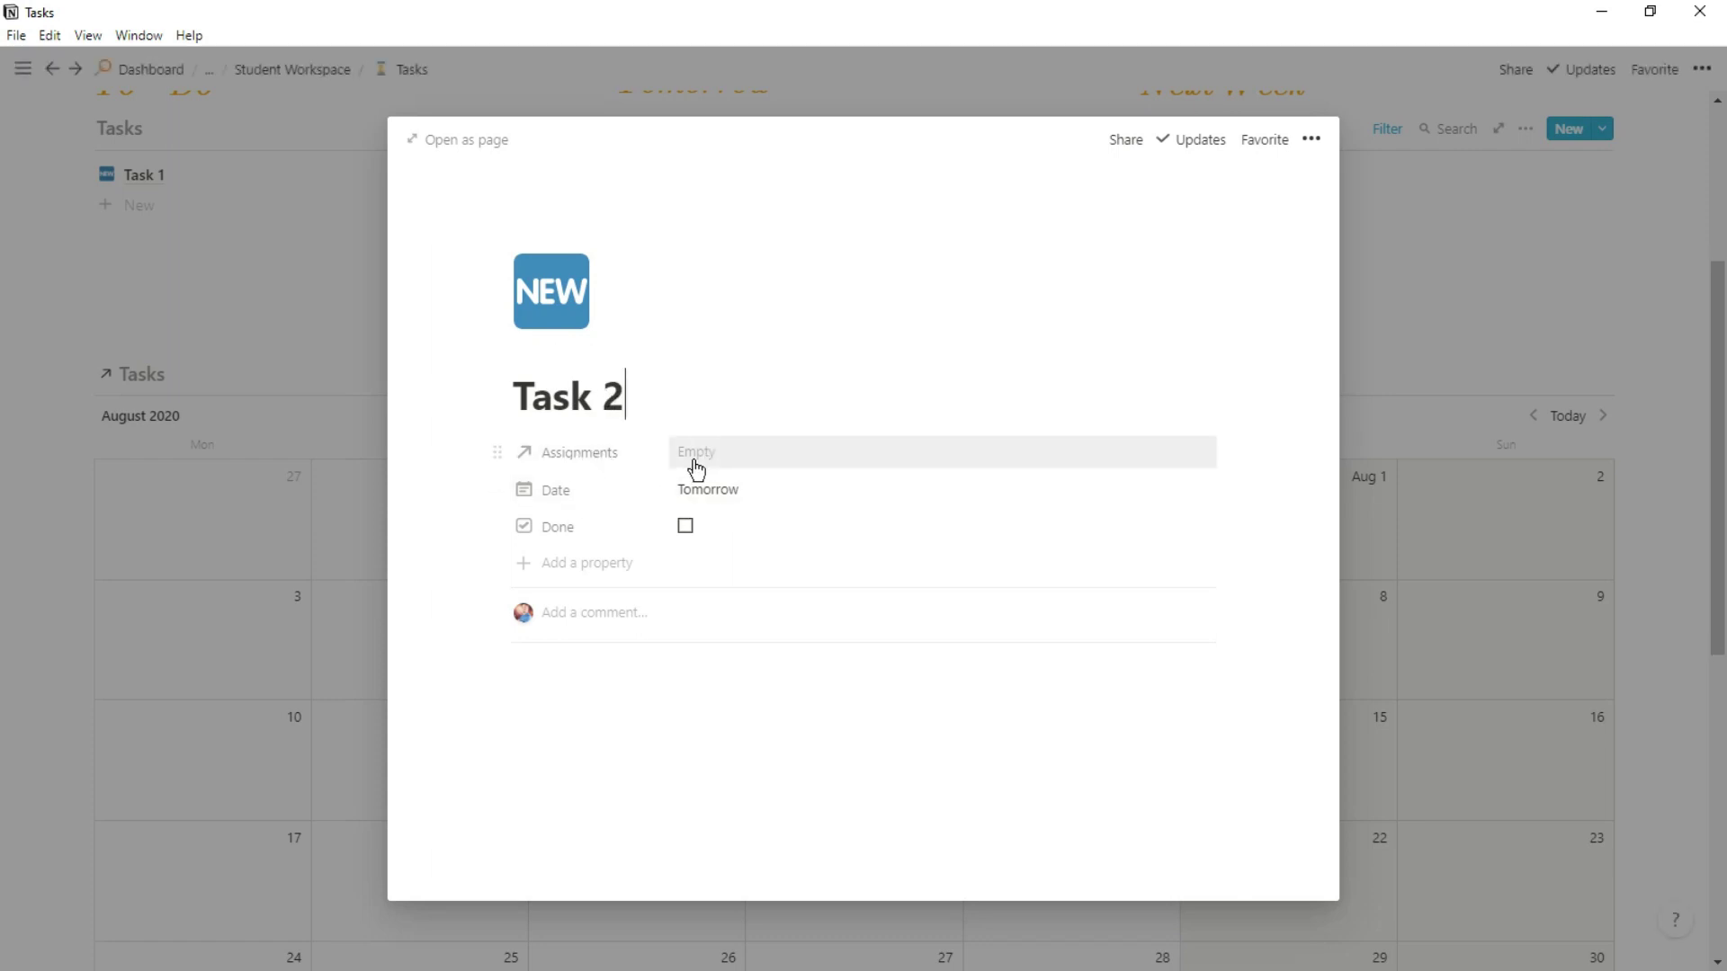
pyautogui.click(1437, 535)
pyautogui.click(875, 617)
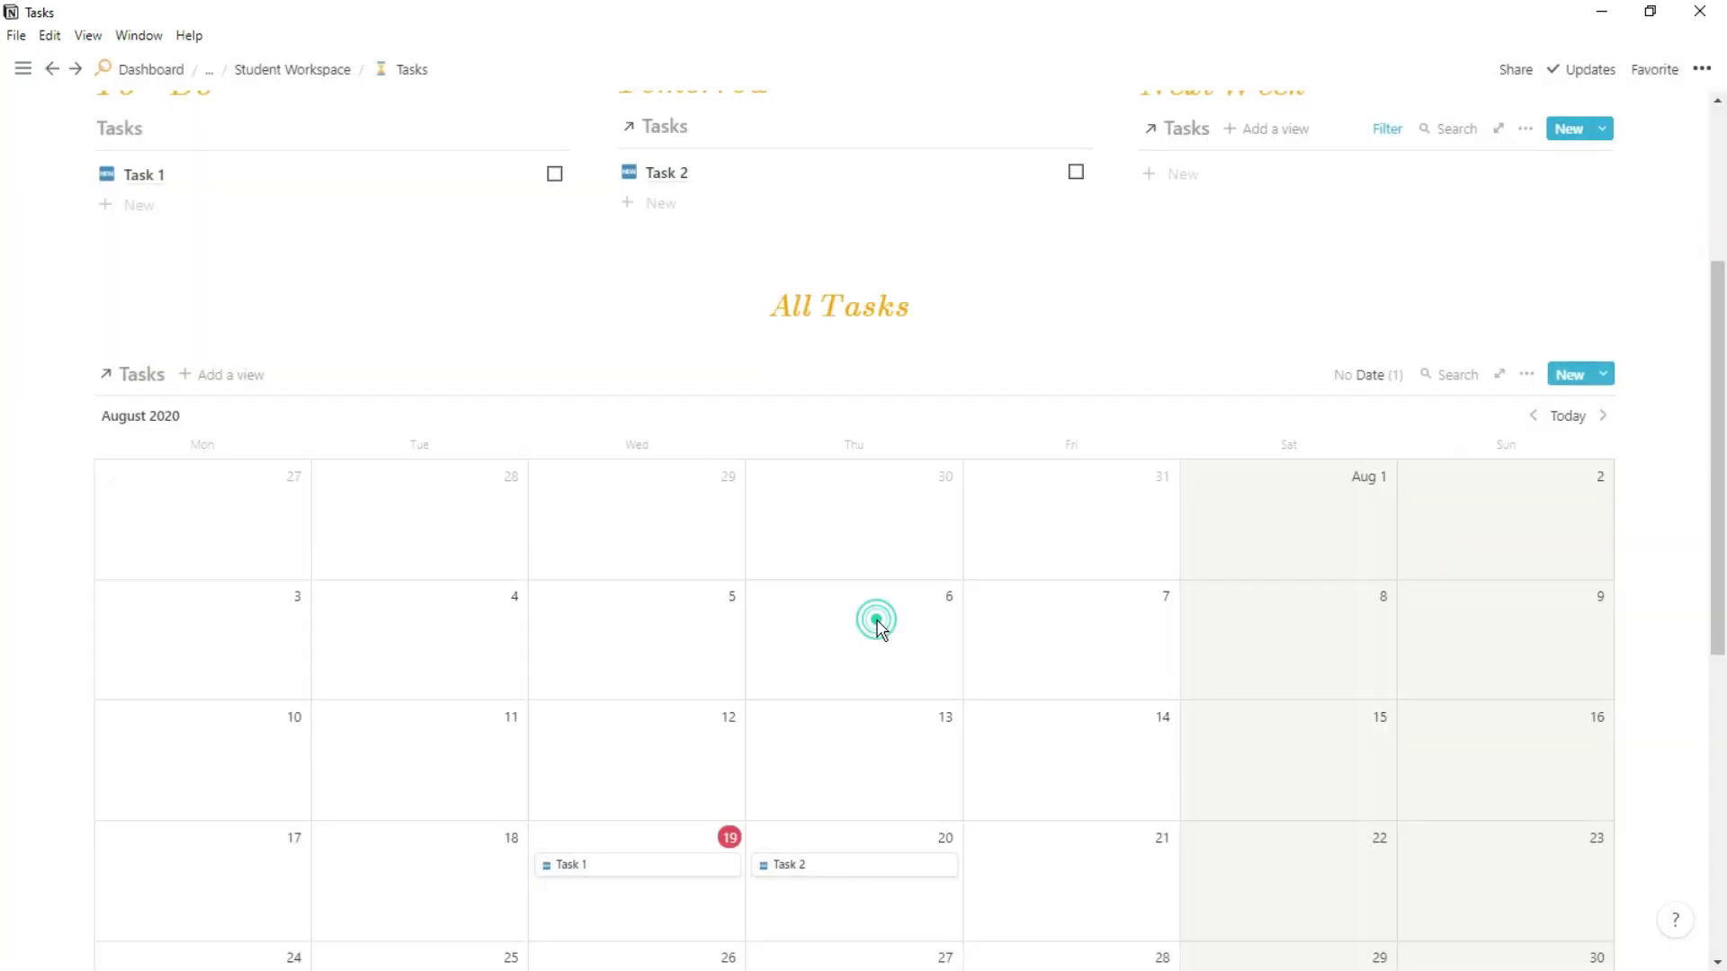
pyautogui.scroll(3, 880, 628)
pyautogui.scroll(1, 880, 630)
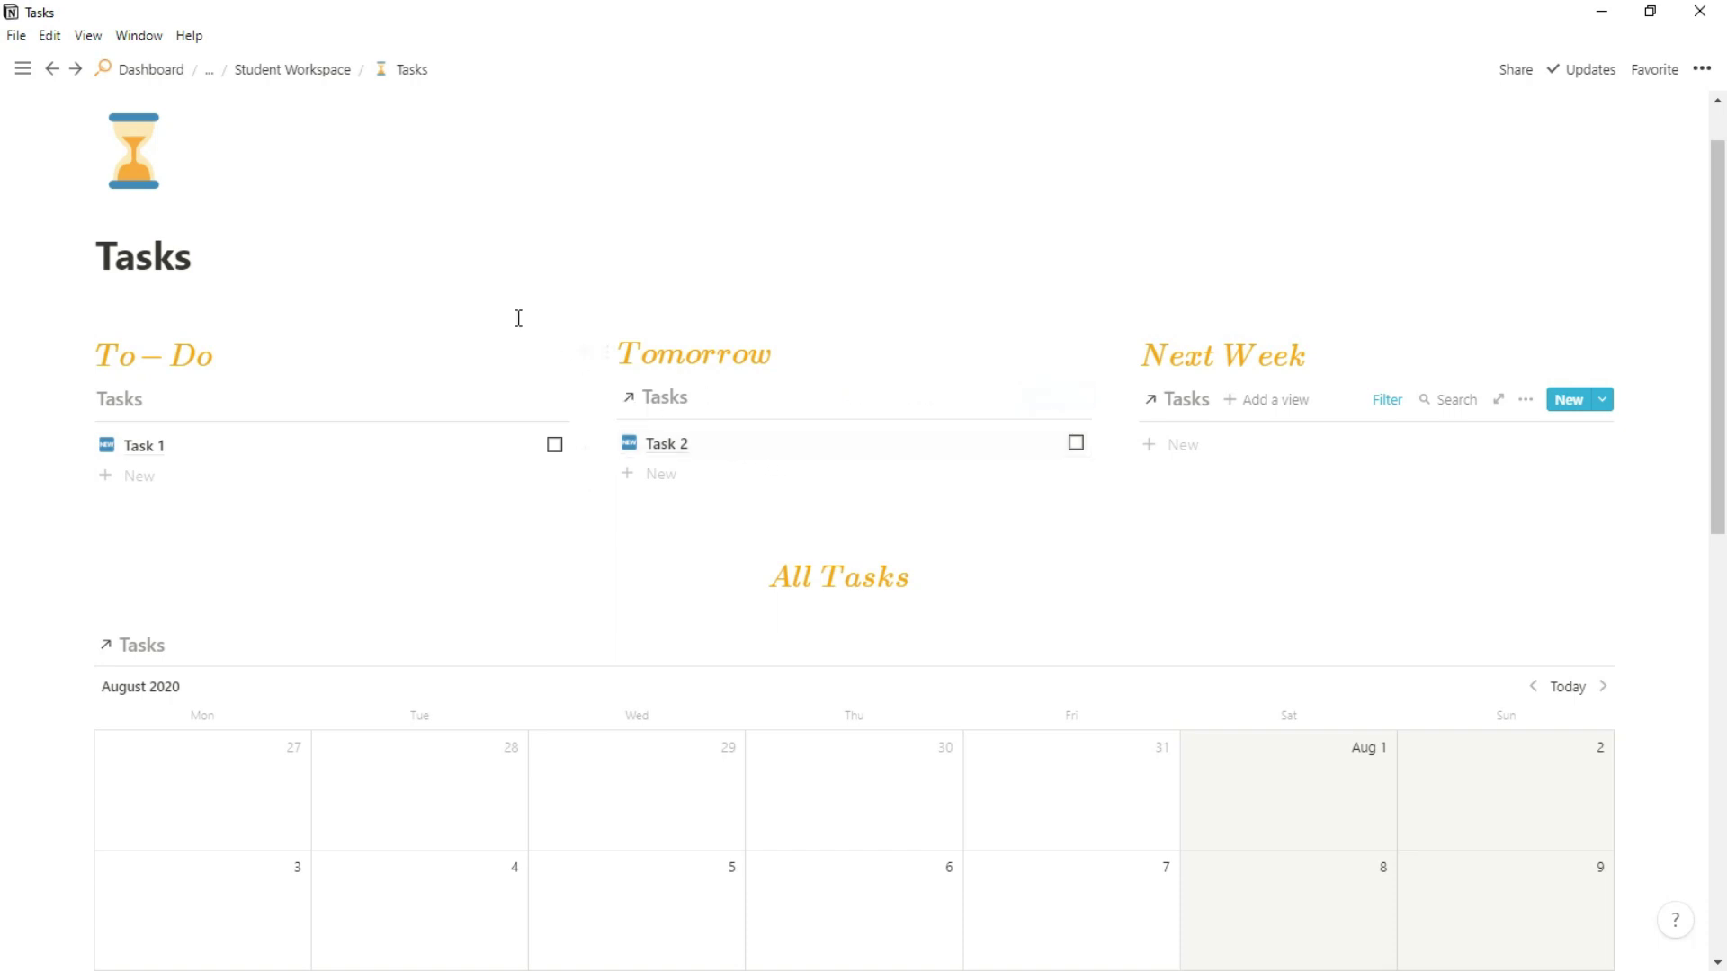
# On Student Workspace, check off both Task 2 entries and inspect the Upcoming Lectures filter
pyautogui.click(324, 79)
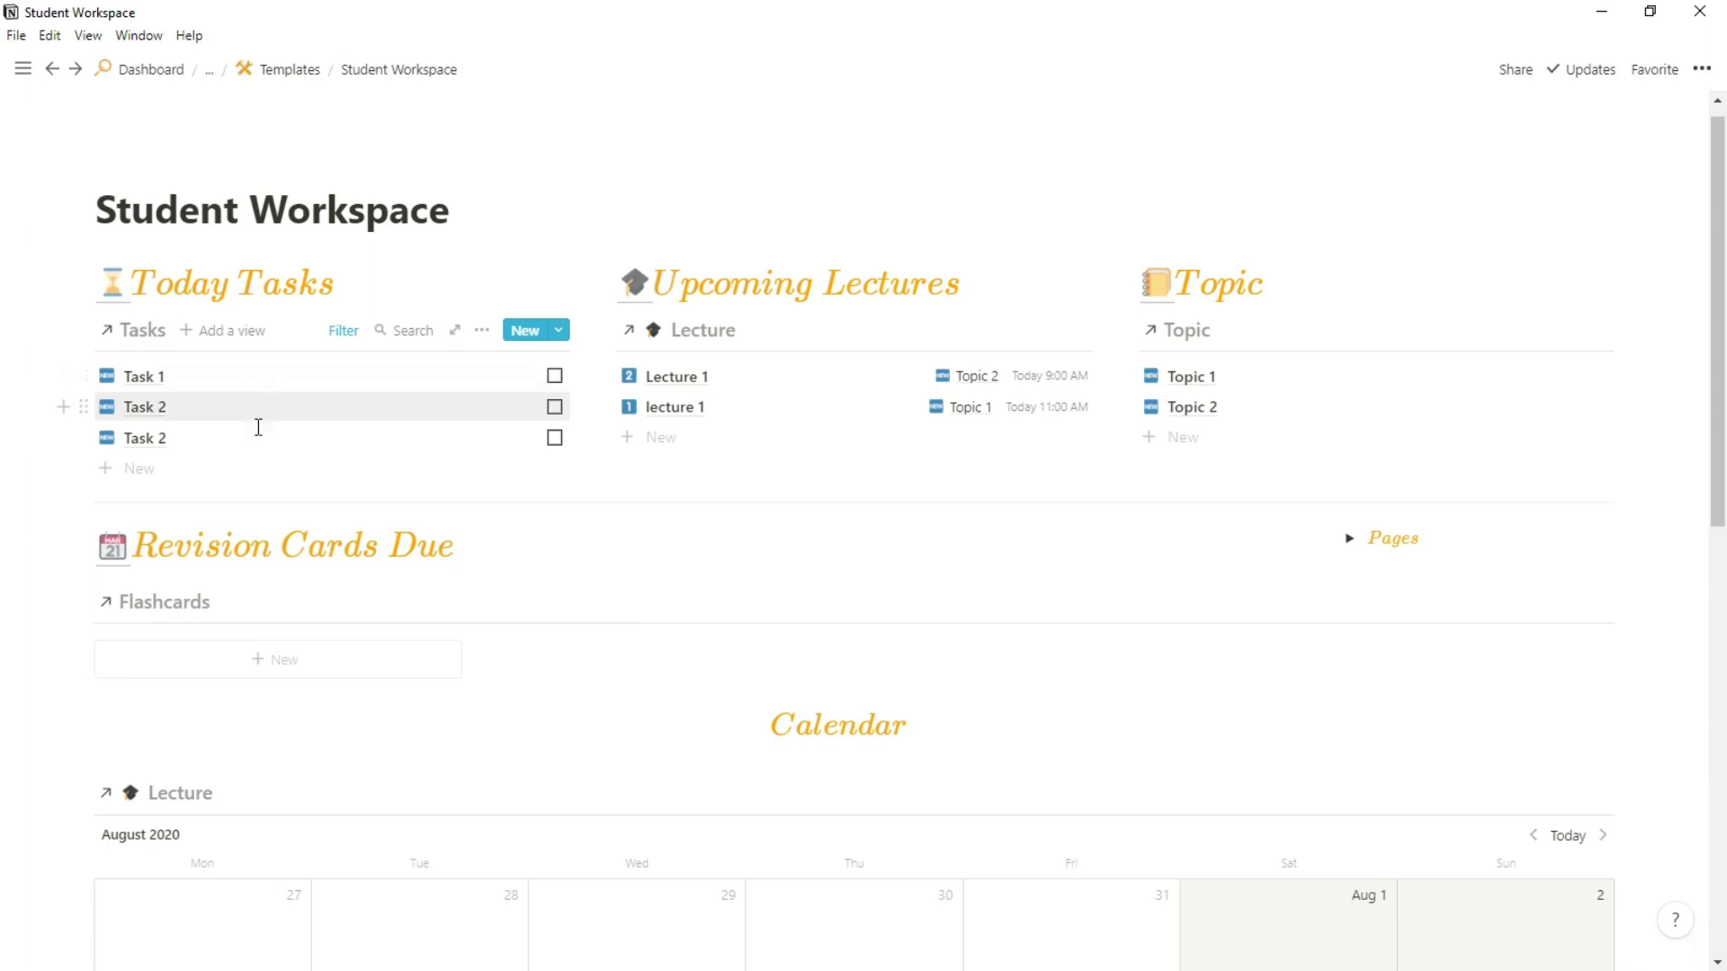
pyautogui.click(555, 439)
pyautogui.click(555, 408)
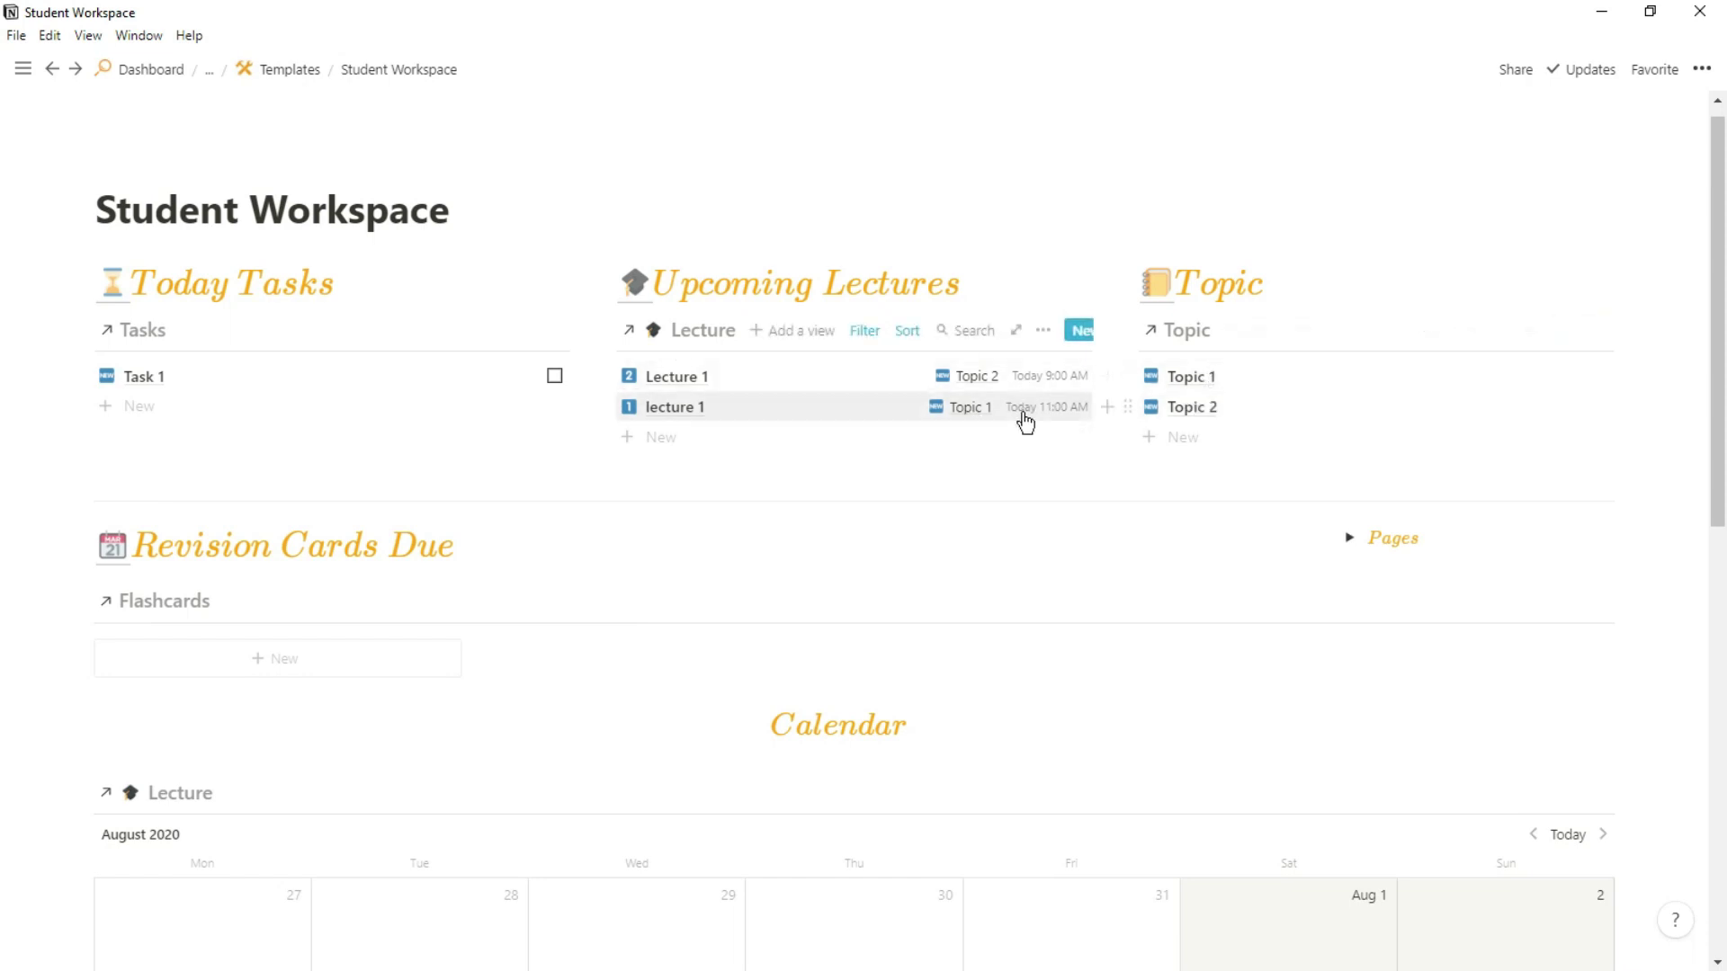
pyautogui.click(864, 334)
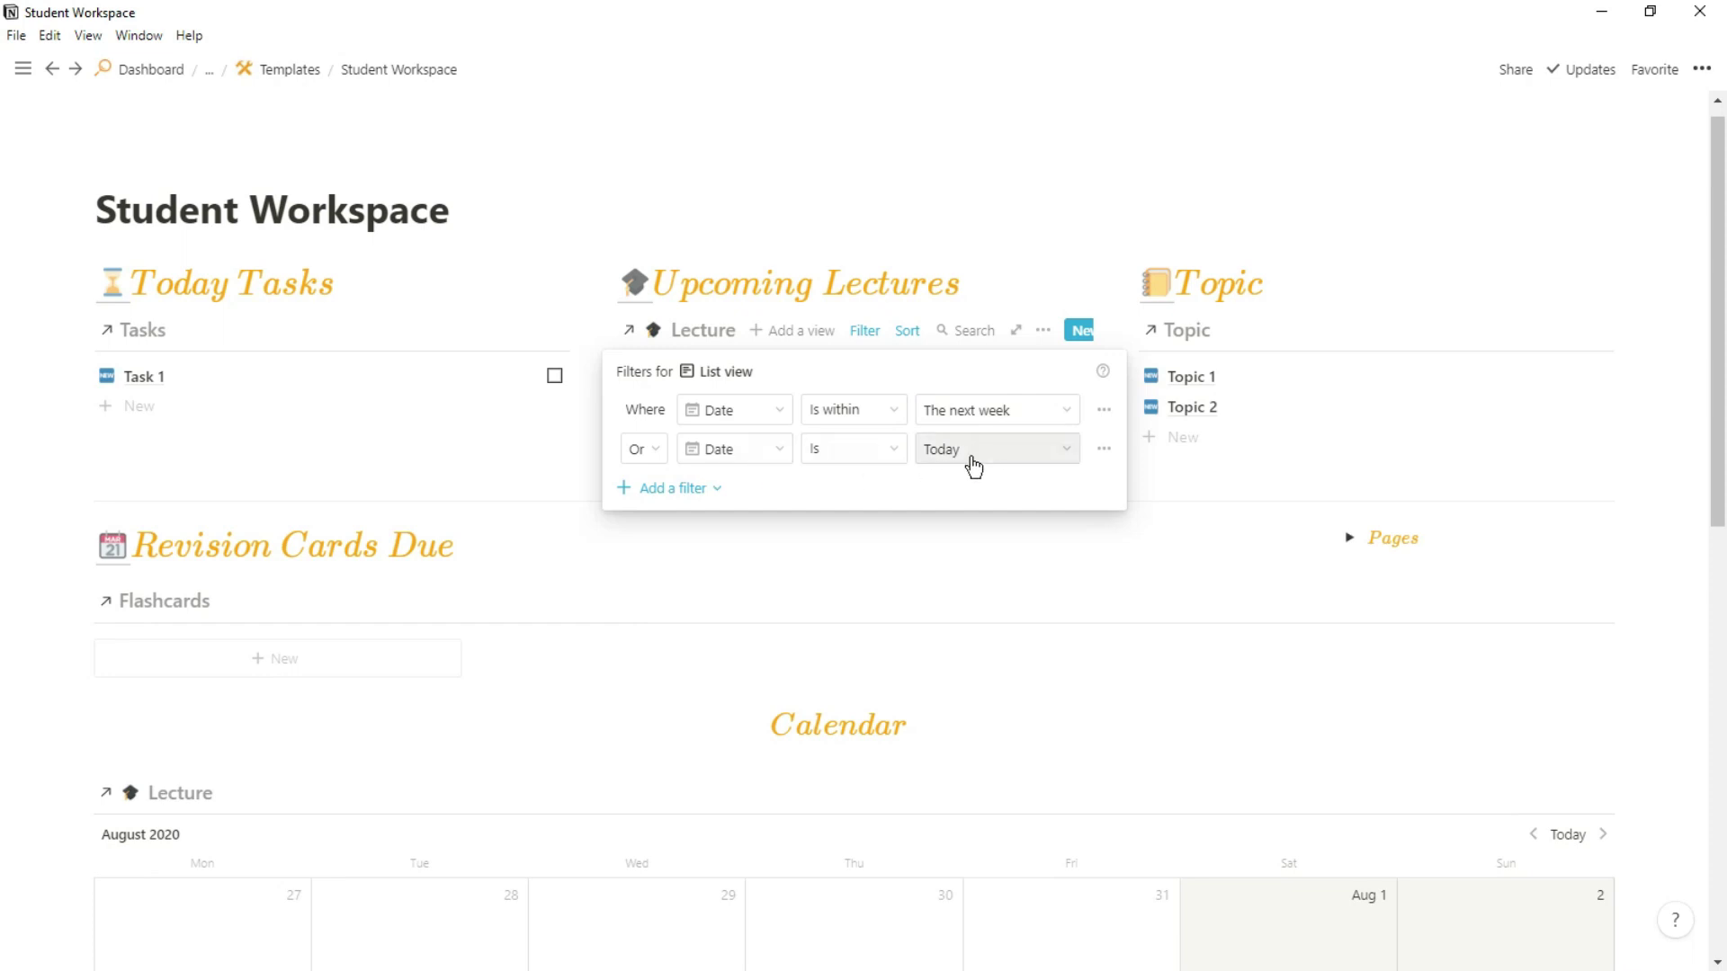
pyautogui.click(995, 285)
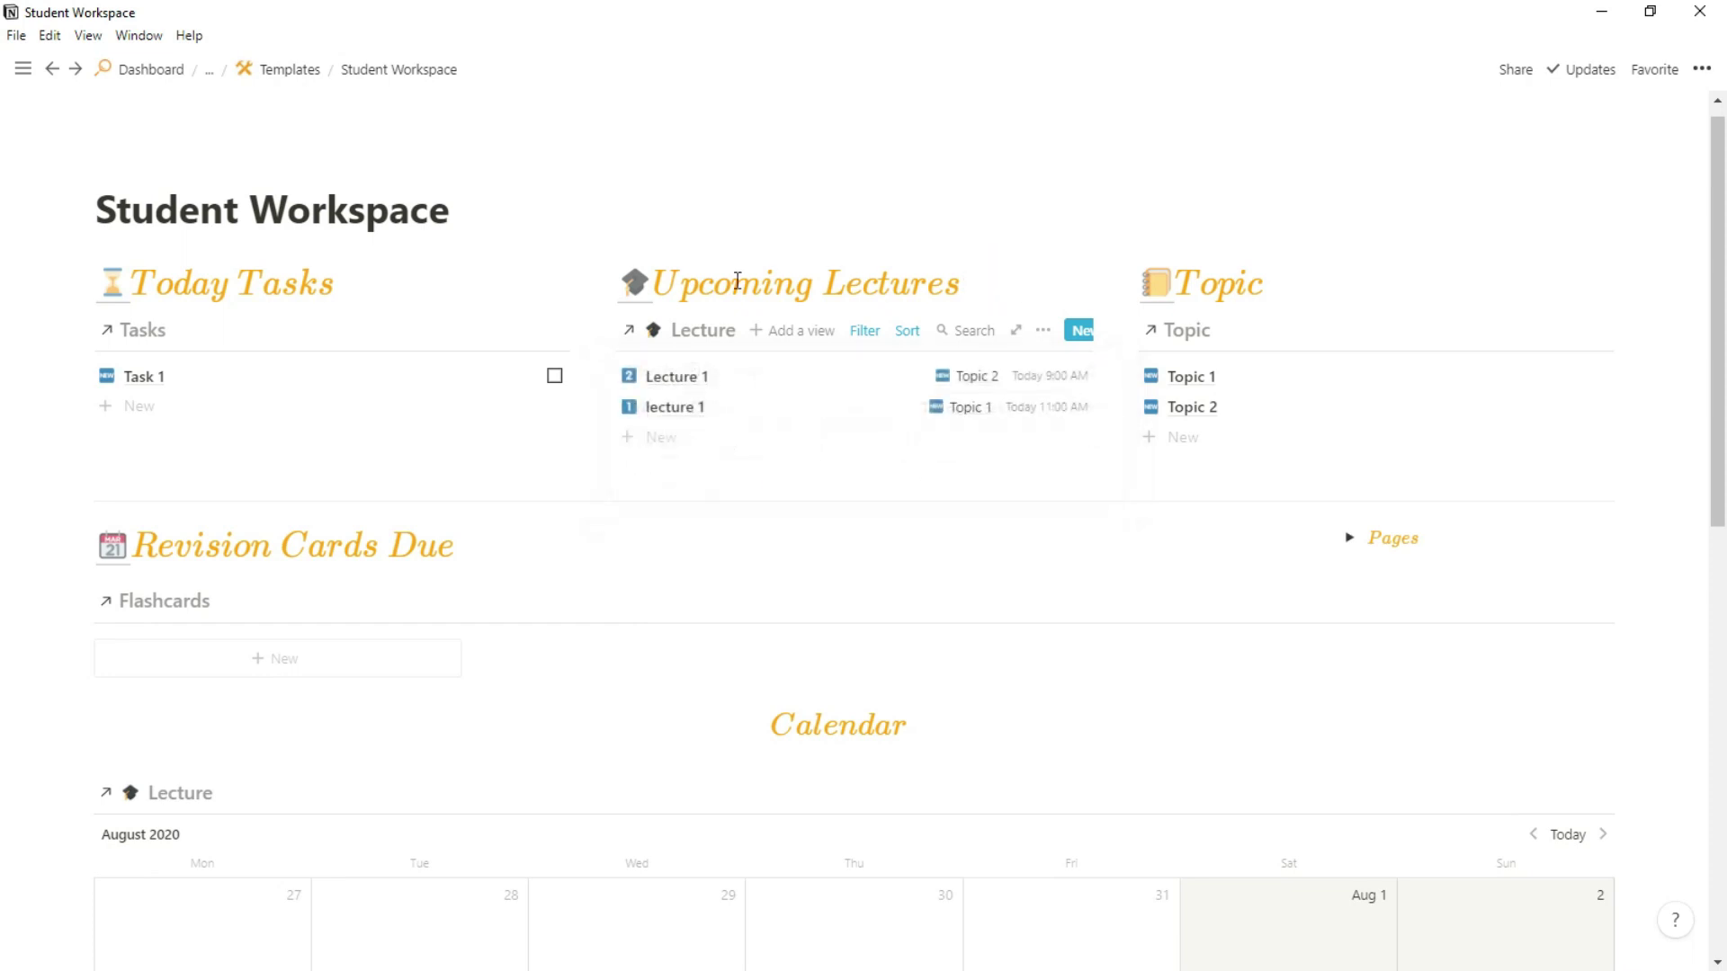
# On the Lectures page, move Lecture 2 to the 26th and back to the 27th
pyautogui.click(631, 290)
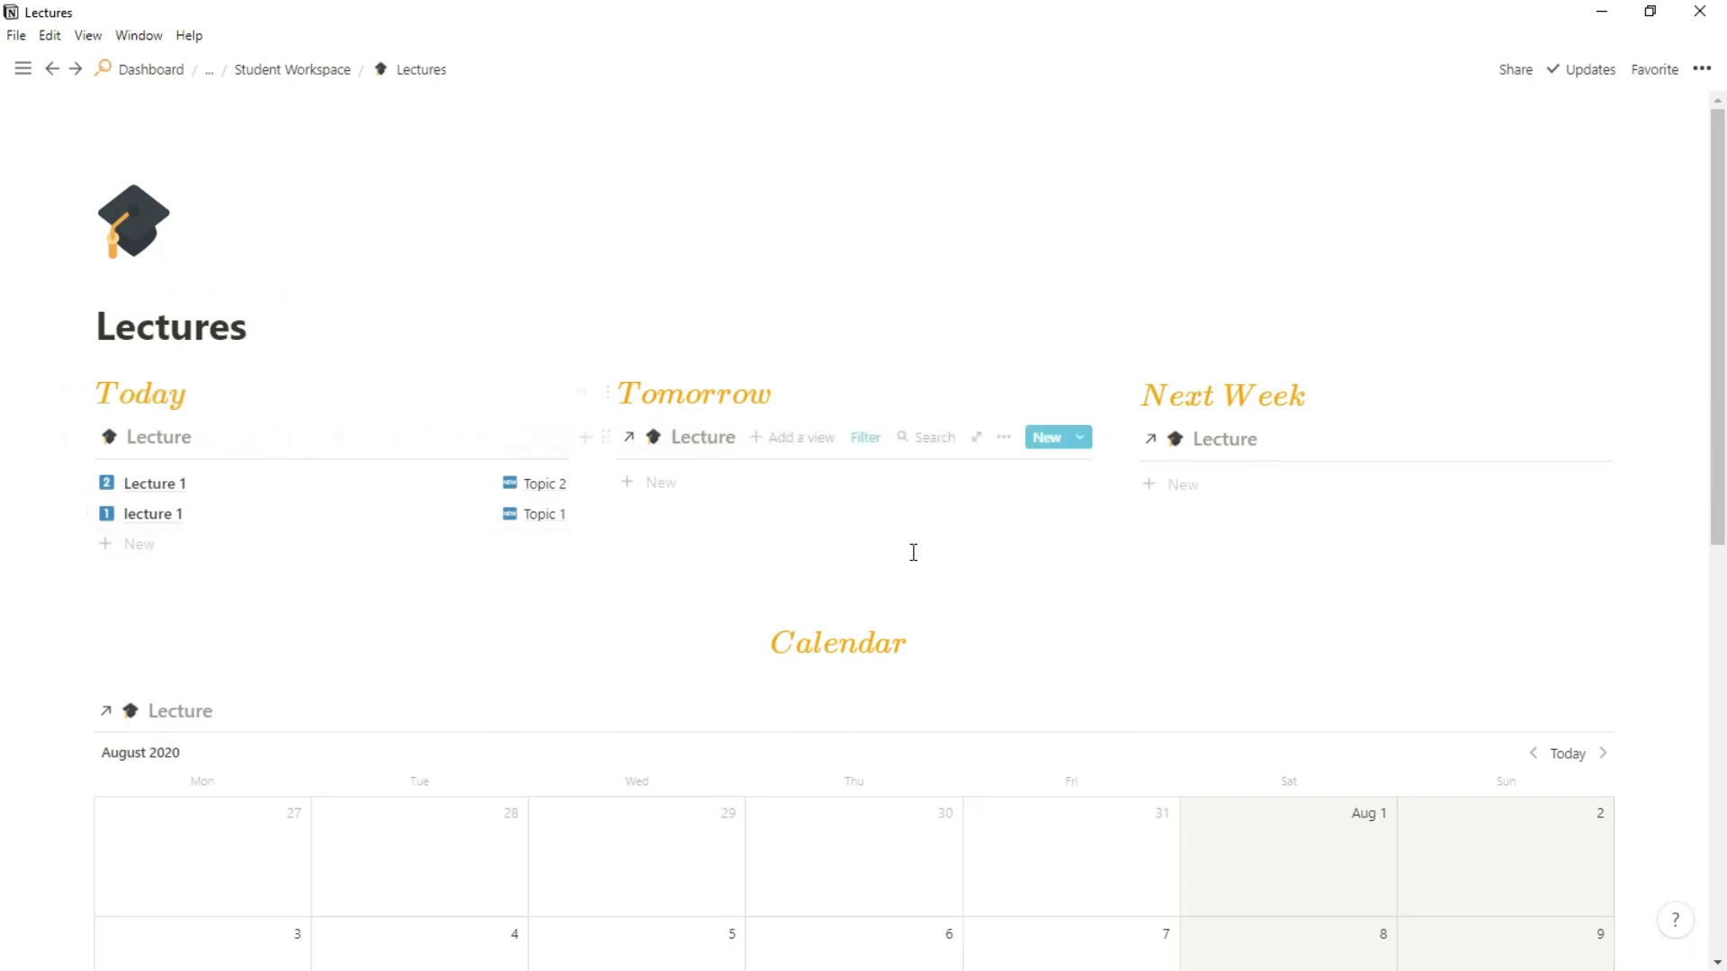
pyautogui.scroll(-6, 1229, 548)
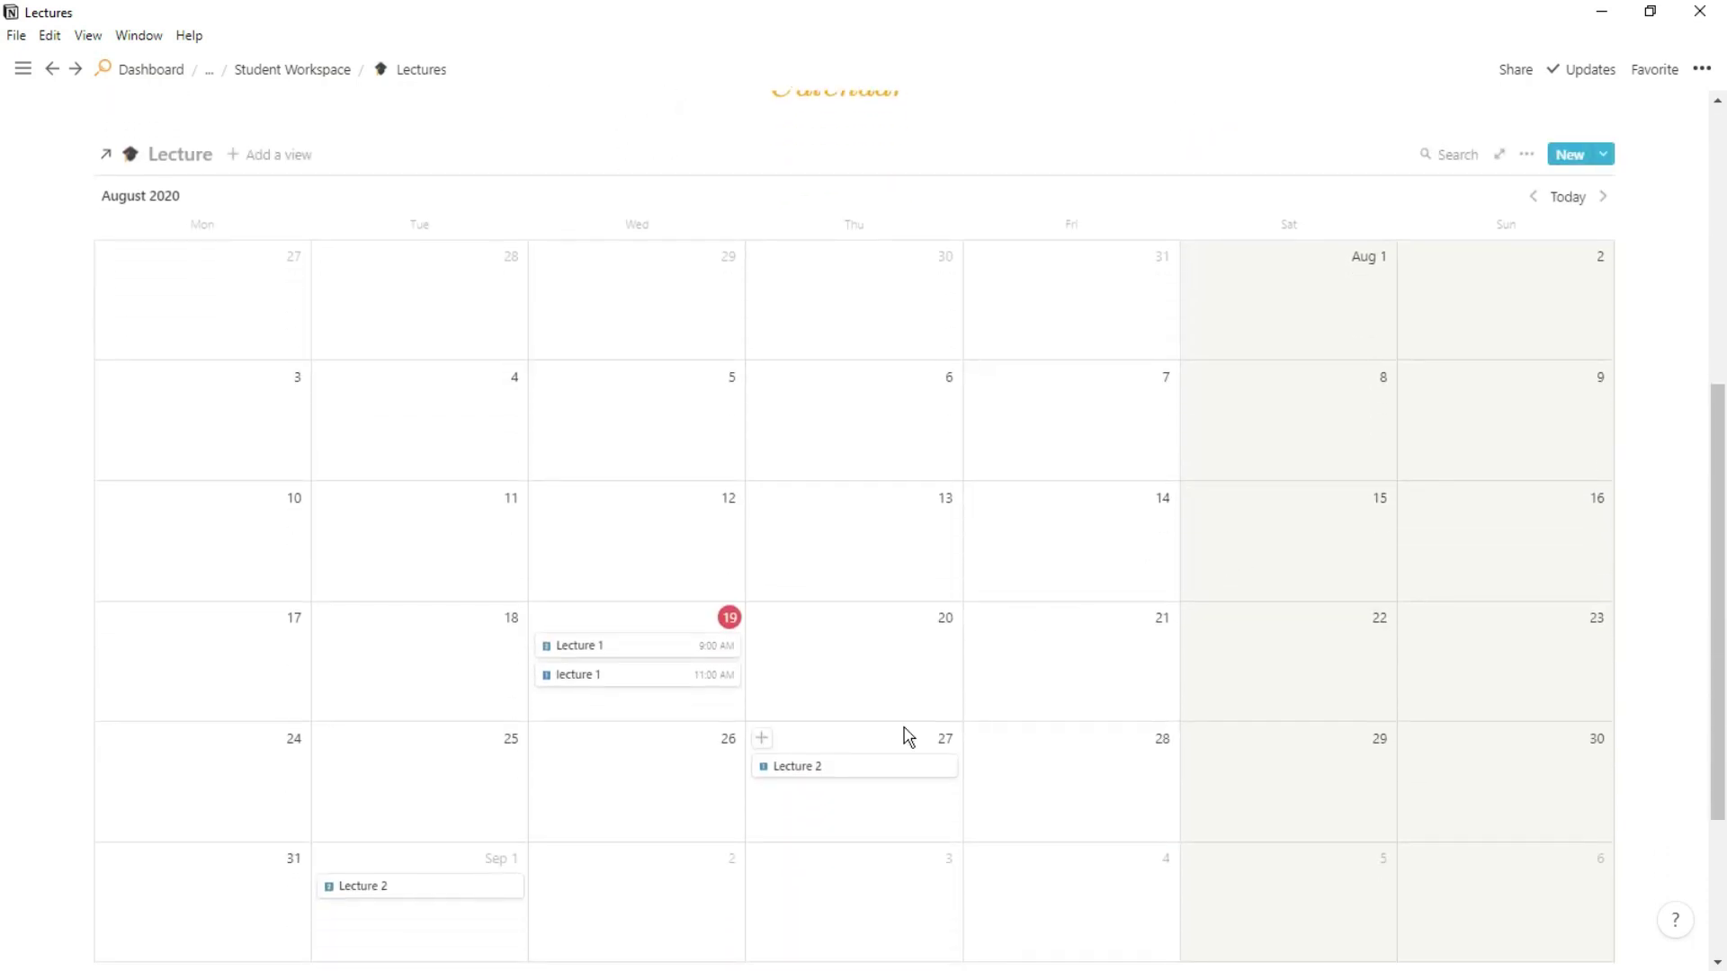
pyautogui.moveTo(853, 779); pyautogui.dragTo(669, 780)
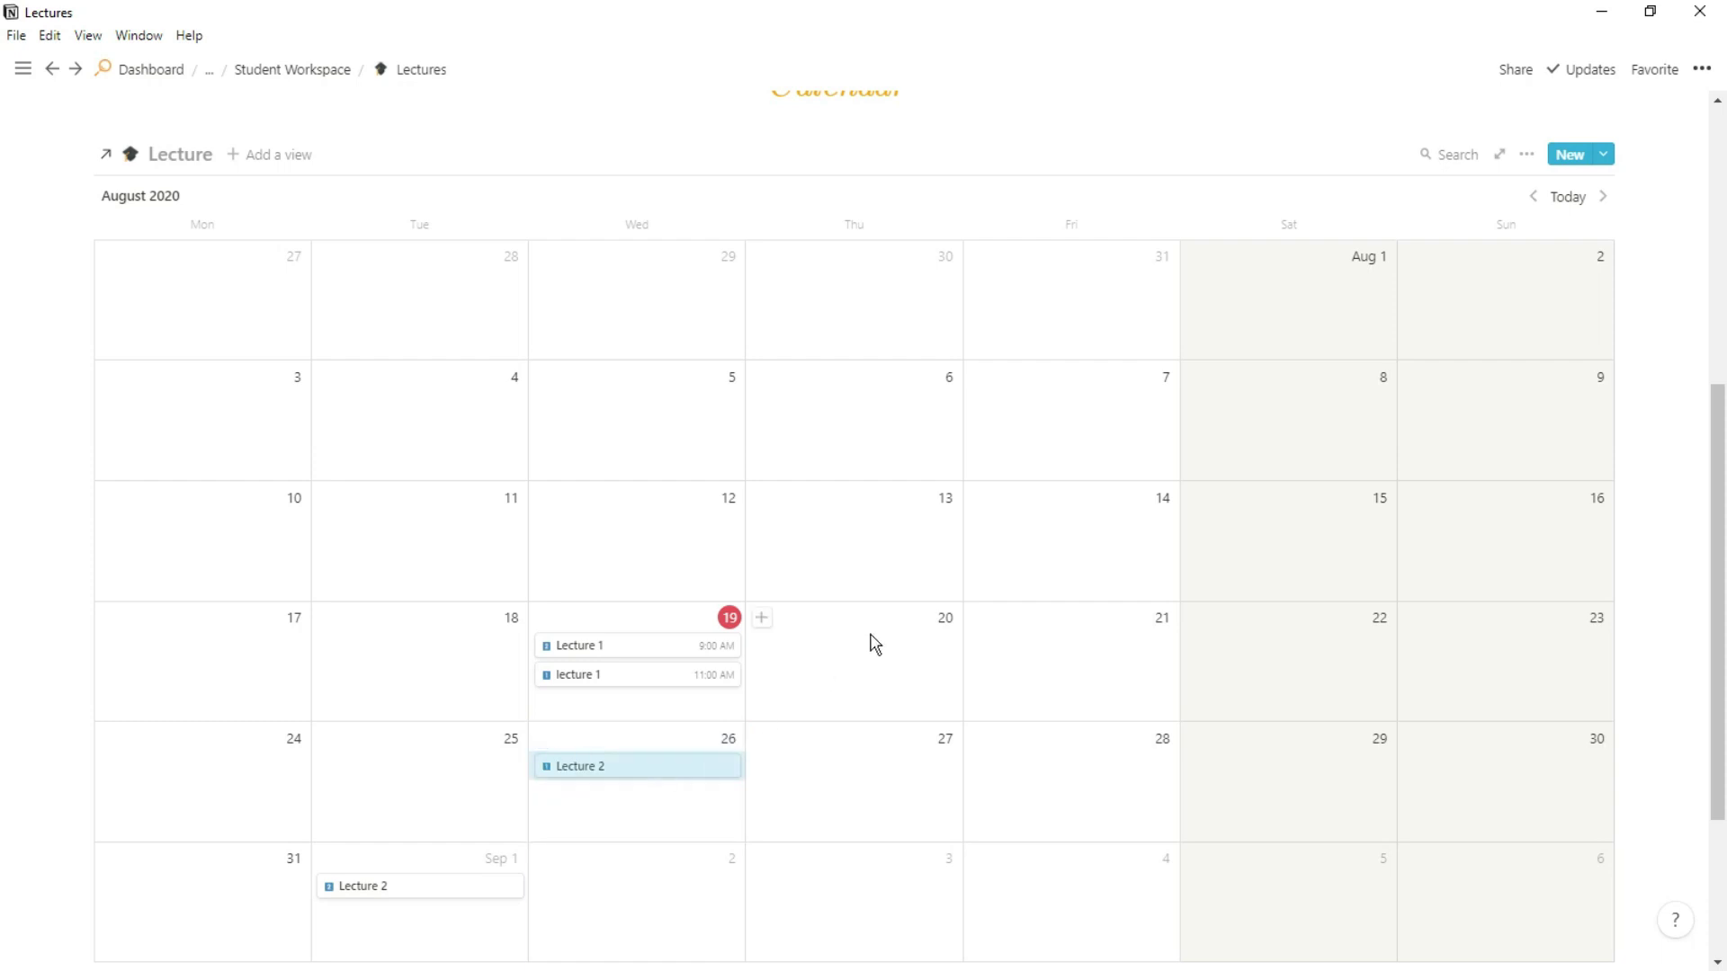
pyautogui.scroll(4, 875, 645)
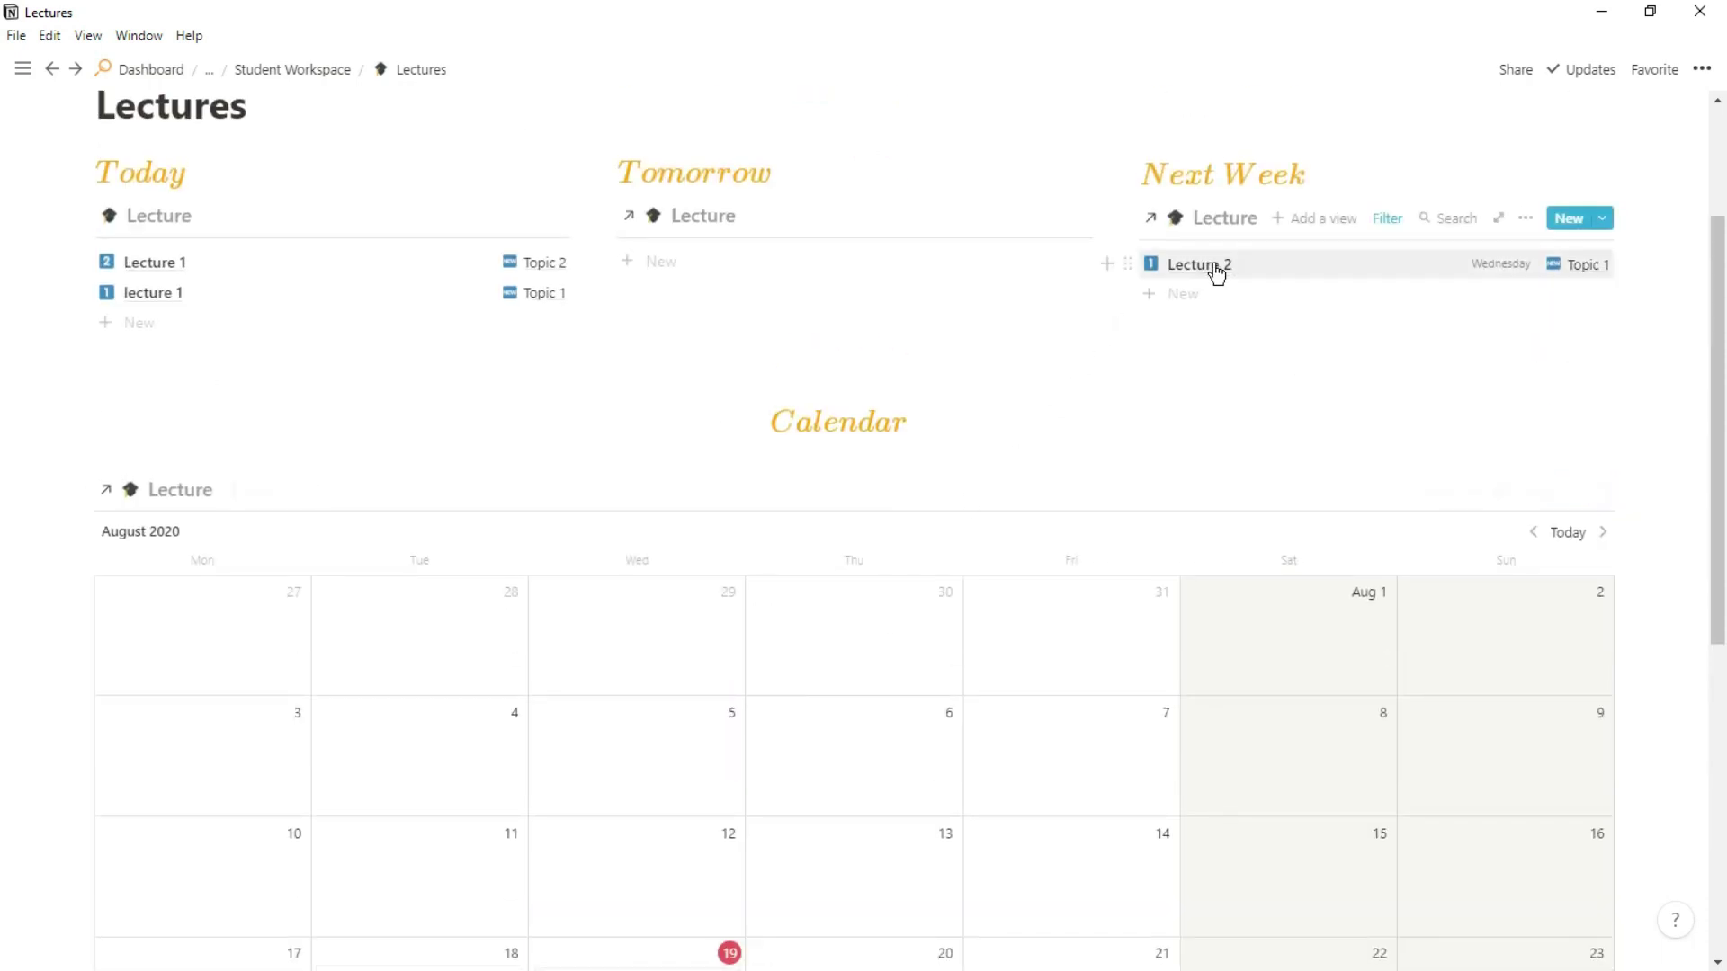
pyautogui.scroll(-3, 963, 605)
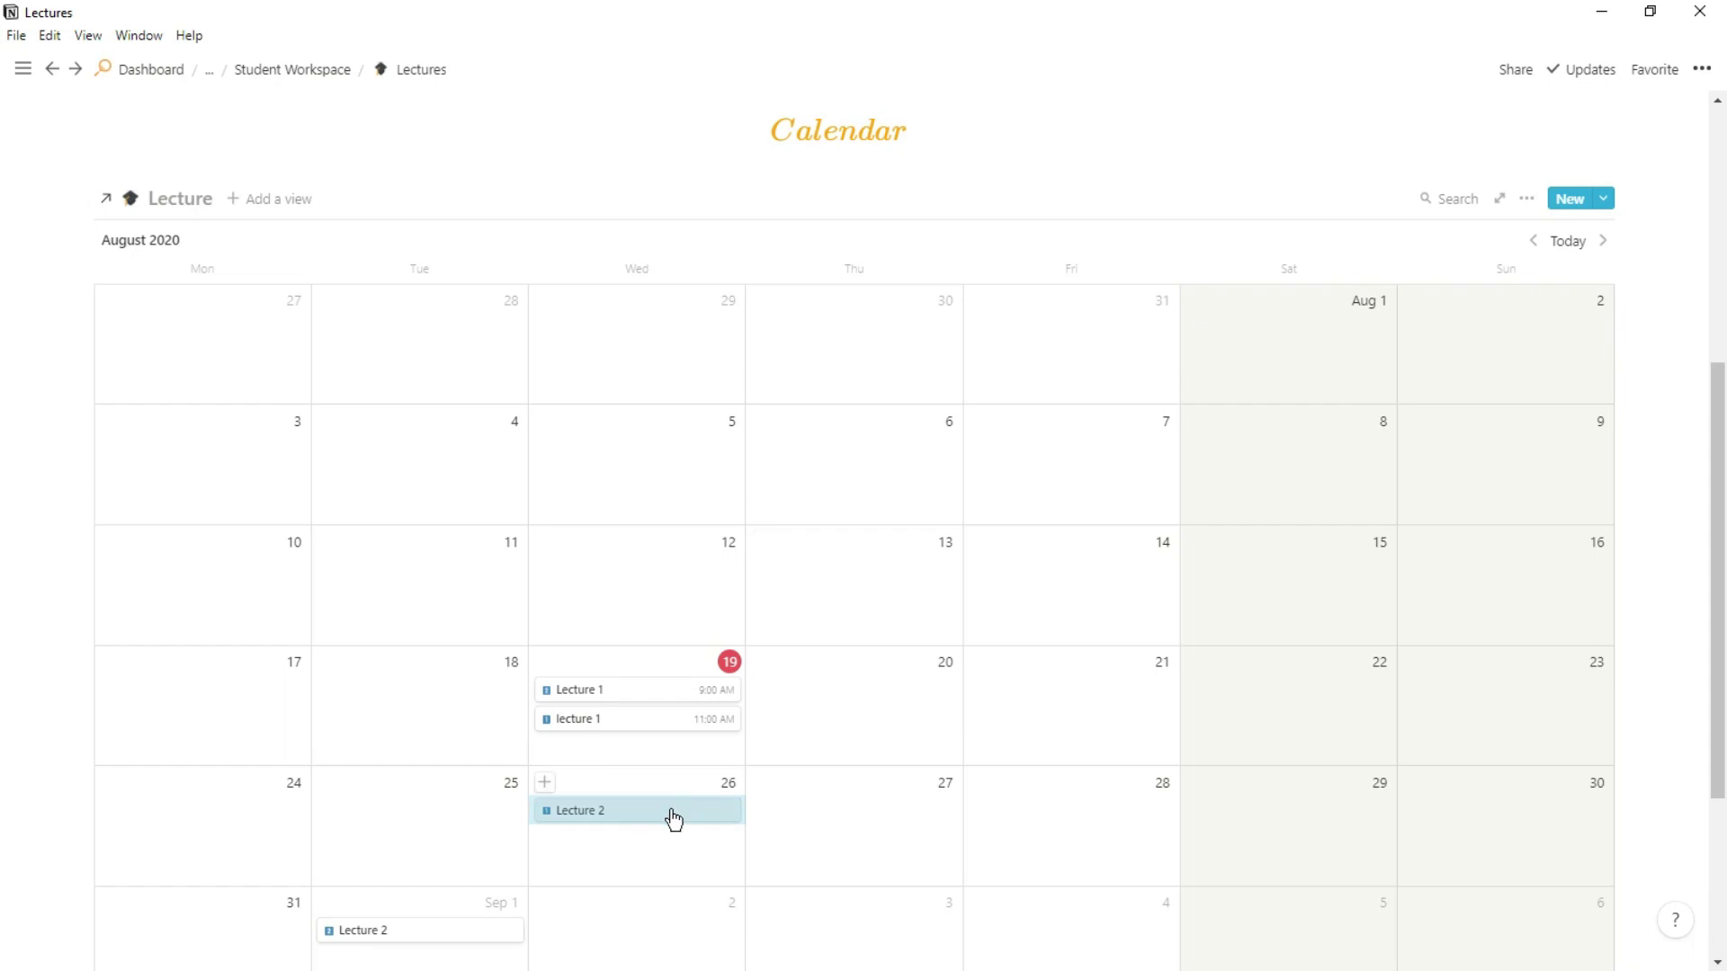
pyautogui.moveTo(674, 819); pyautogui.dragTo(864, 814)
# Reschedule the 11:00 AM lecture 1 from Wednesday 19 to Thursday 20 August
pyautogui.scroll(1, 893, 648)
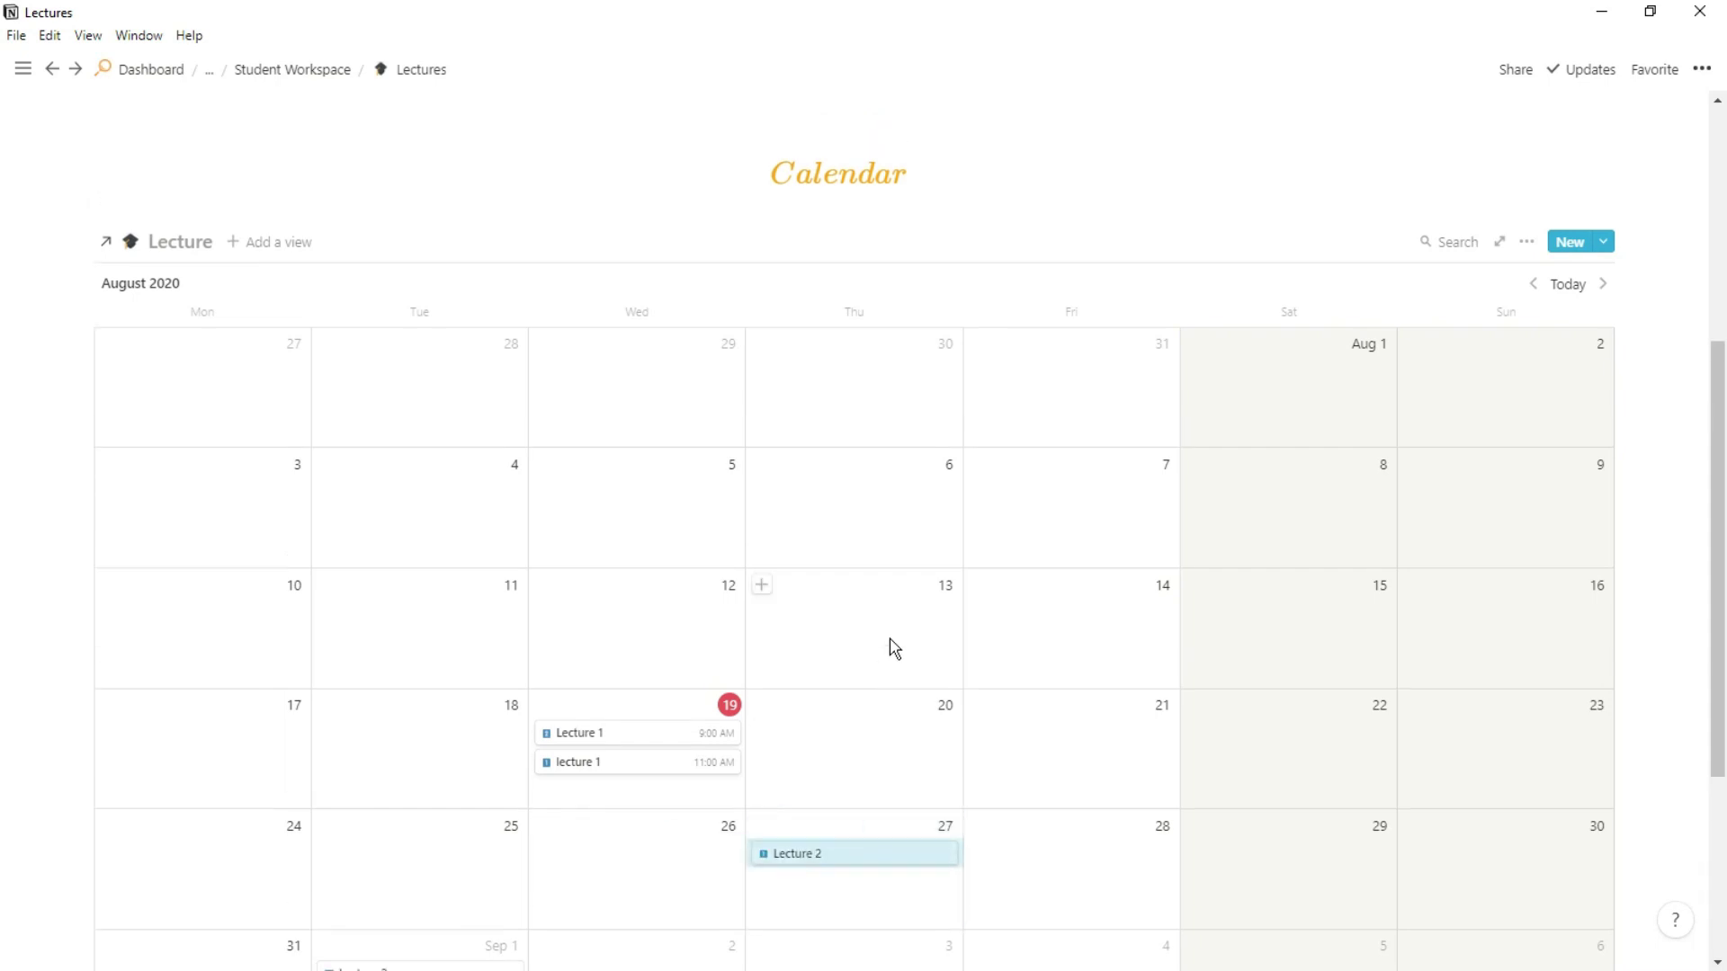
pyautogui.scroll(4, 893, 641)
pyautogui.scroll(-3, 890, 641)
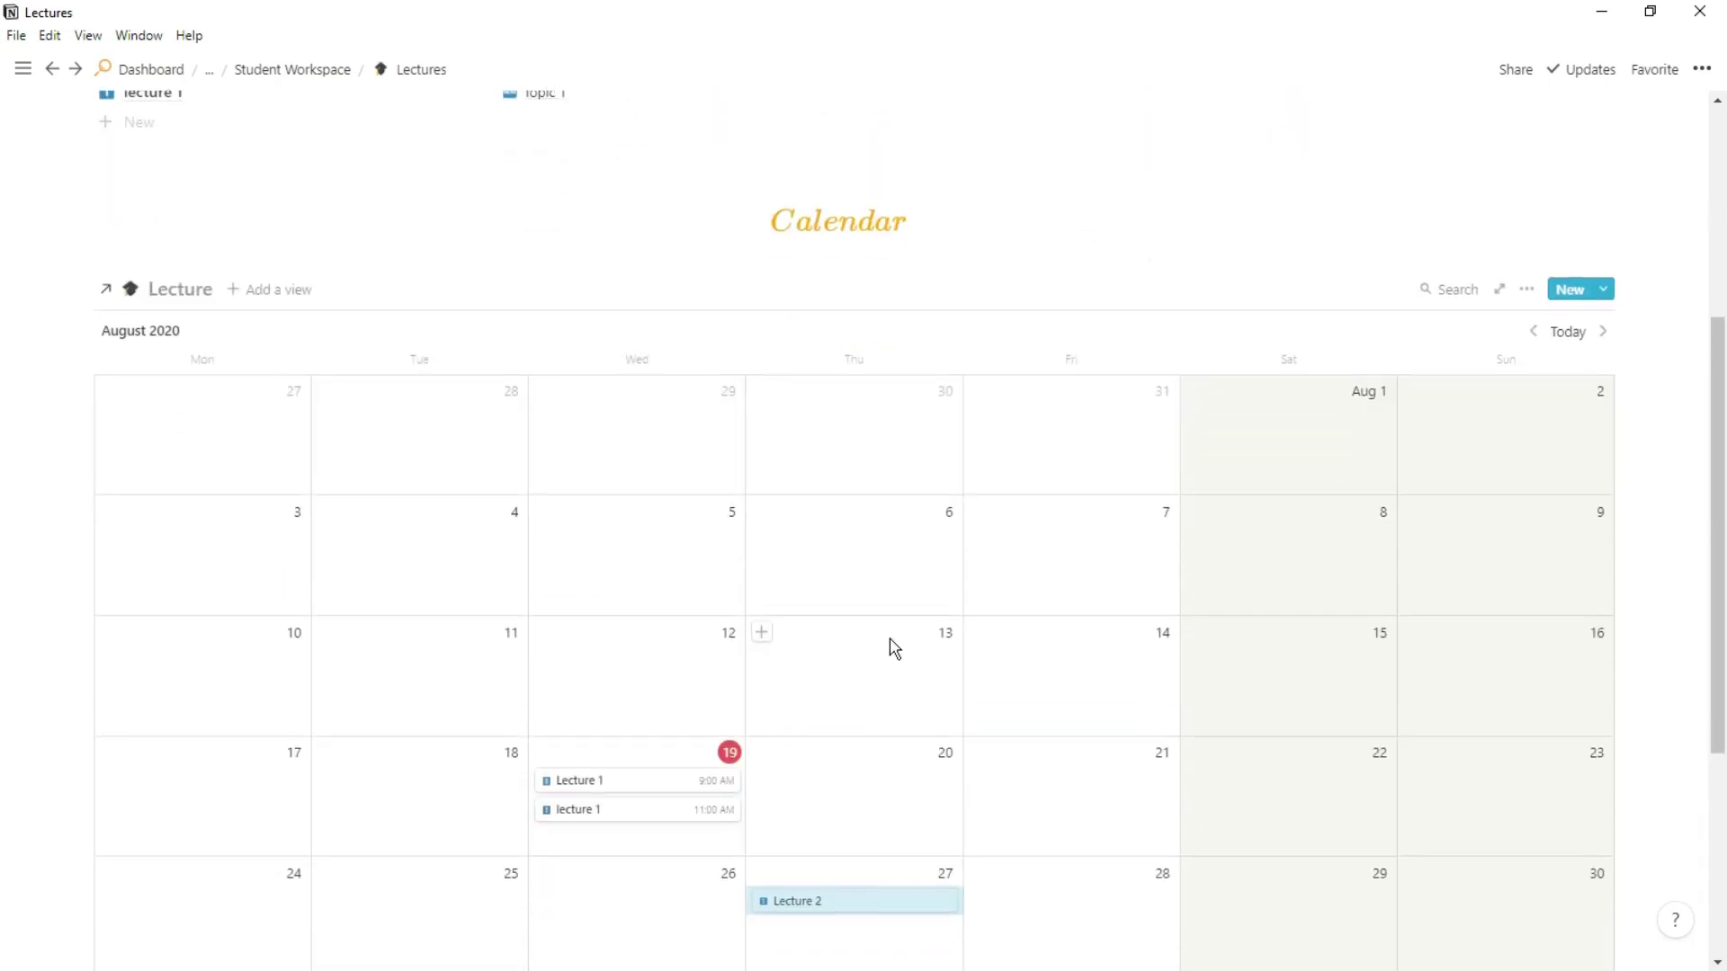
pyautogui.moveTo(651, 814); pyautogui.dragTo(861, 808)
pyautogui.scroll(3, 879, 659)
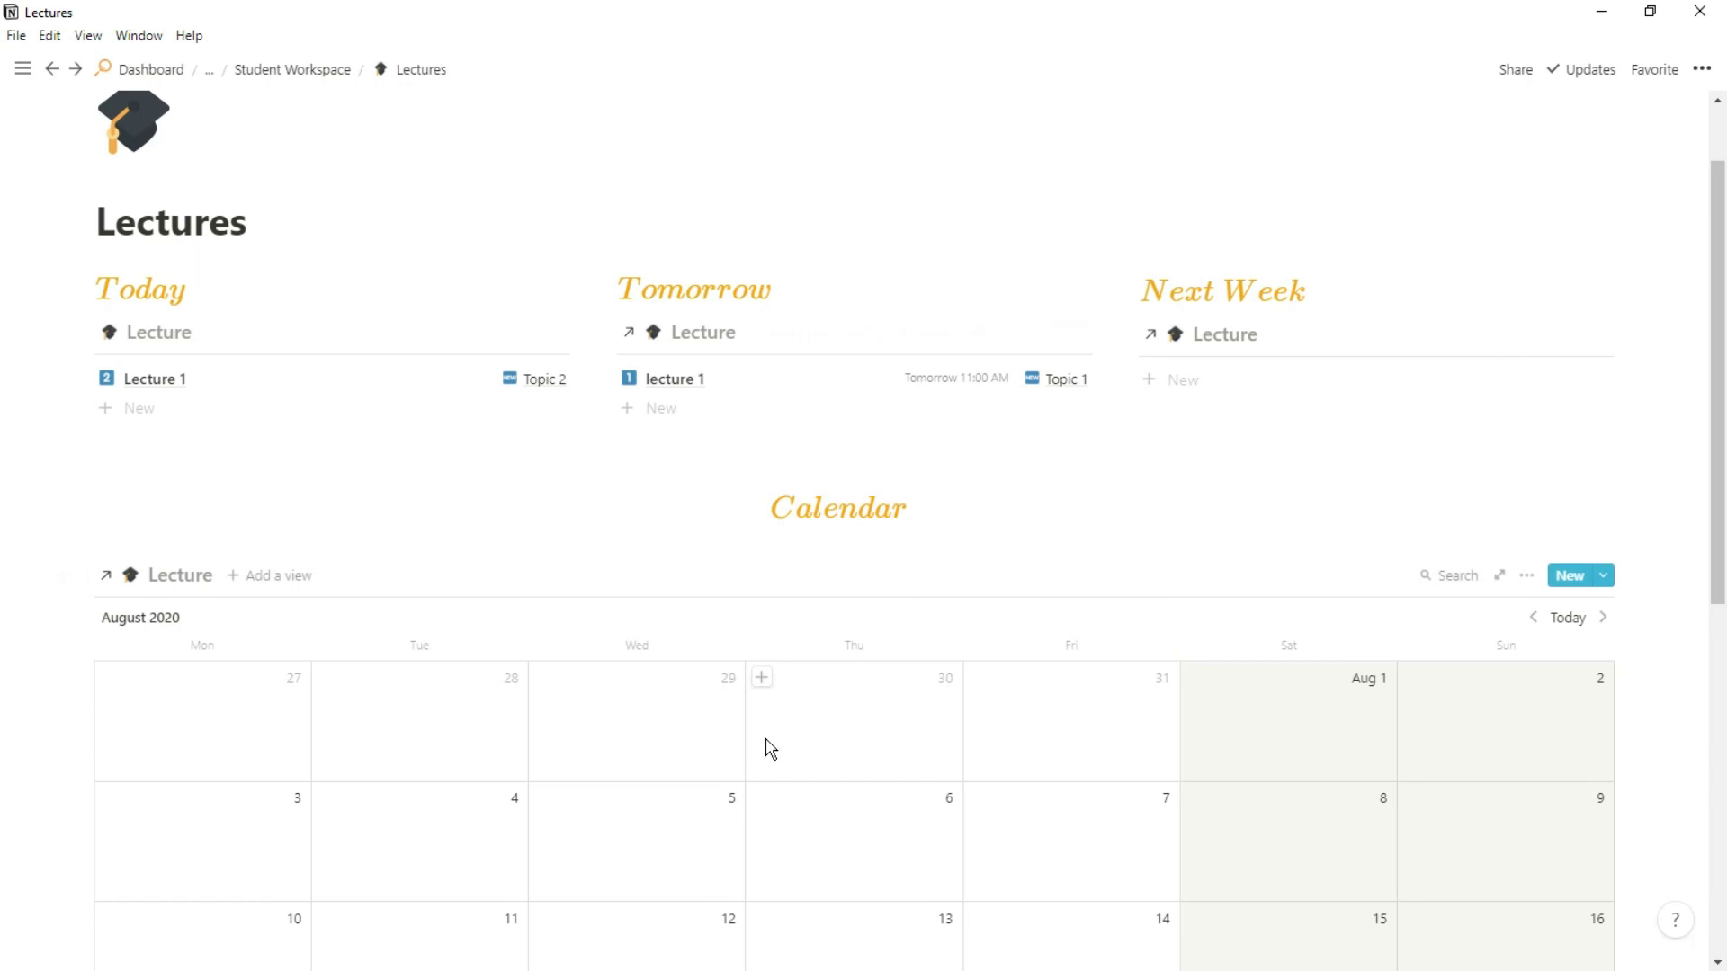
pyautogui.scroll(-1, 769, 747)
pyautogui.scroll(-4, 771, 749)
pyautogui.click(629, 656)
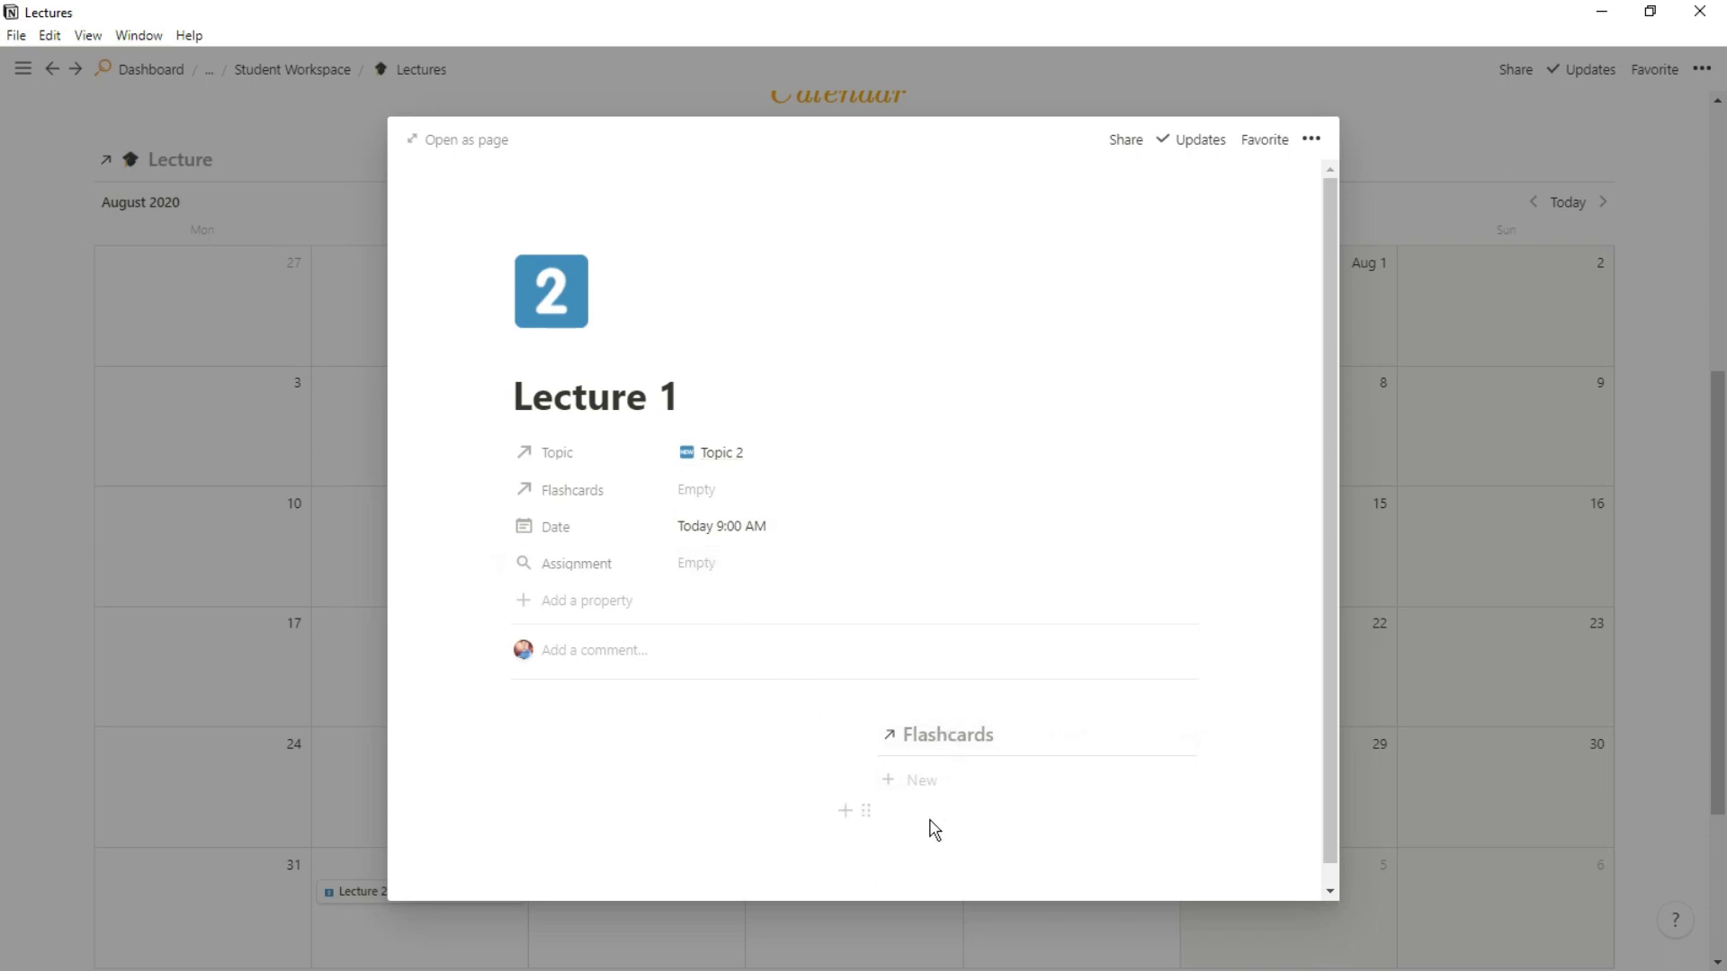
pyautogui.click(682, 747)
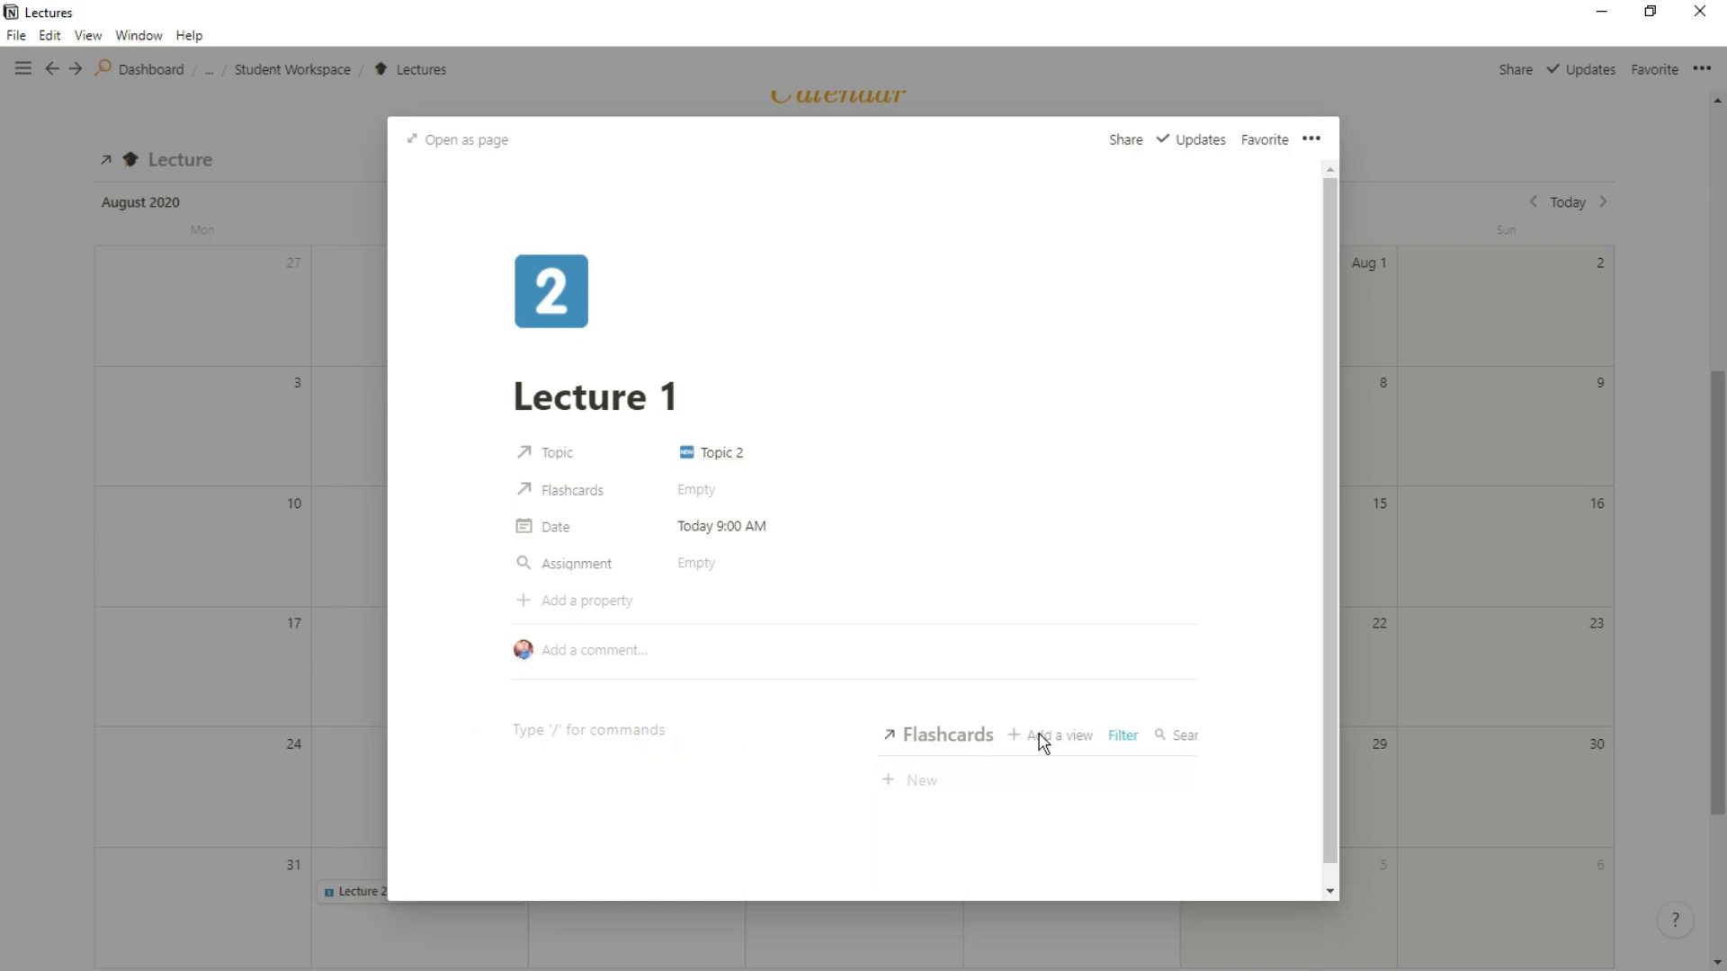
pyautogui.click(1426, 522)
pyautogui.click(1072, 528)
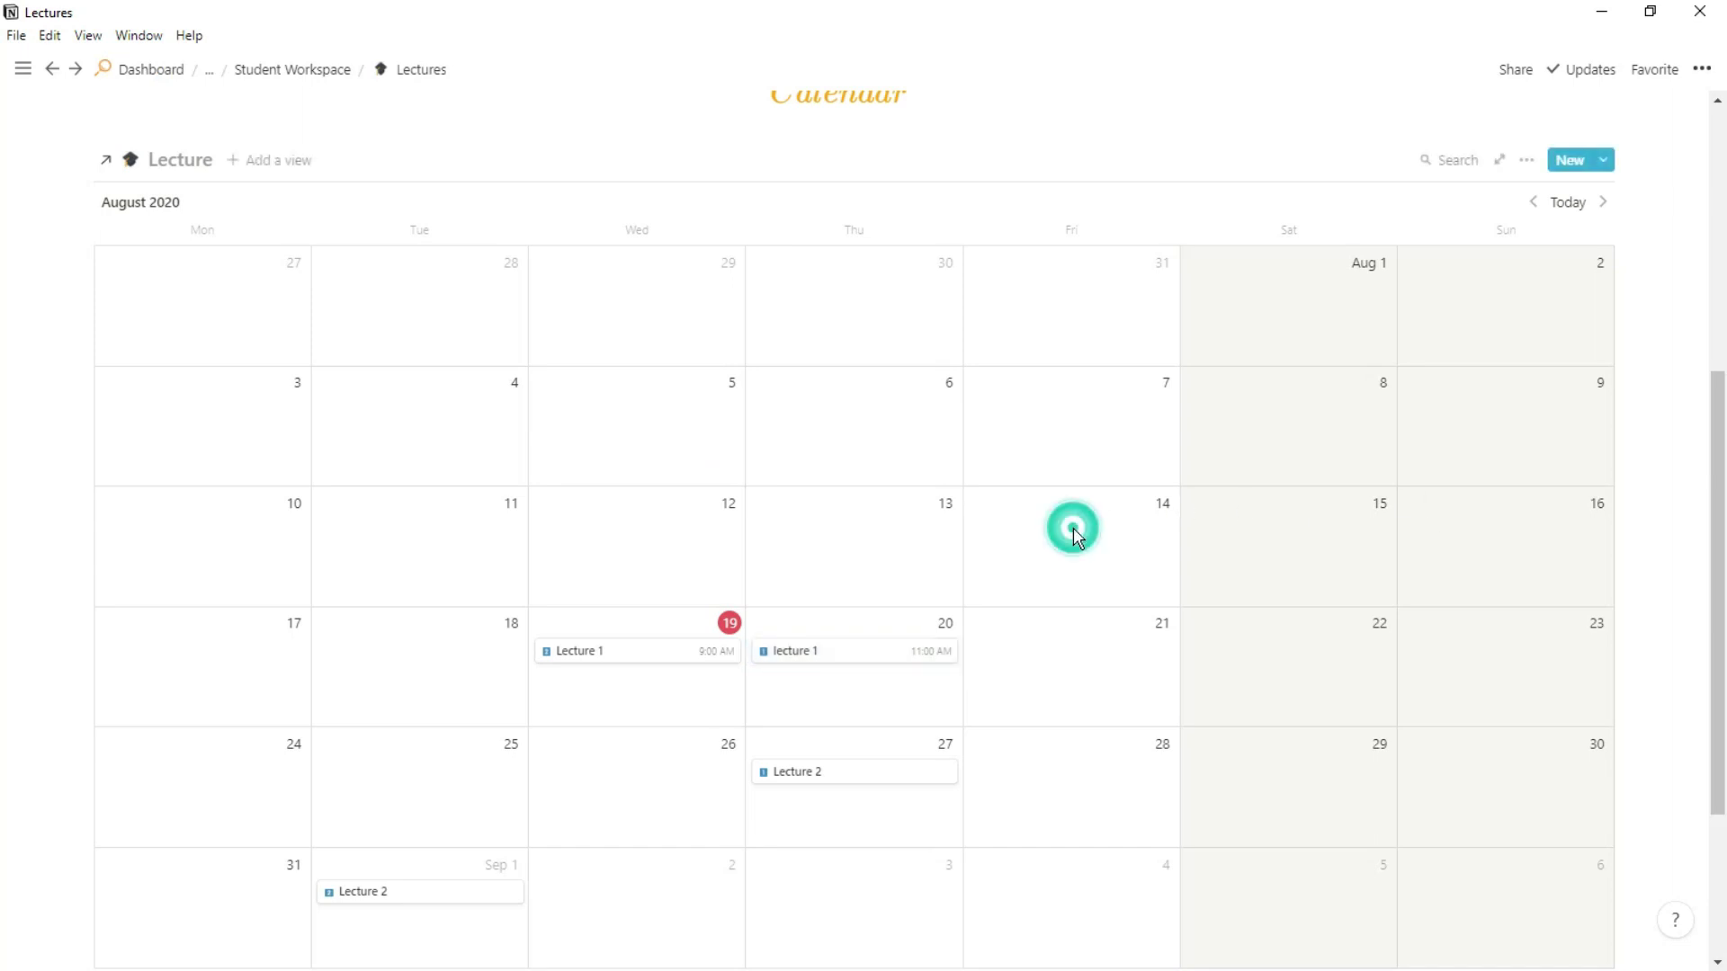
pyautogui.scroll(5, 1074, 529)
# Preview Topic 1 and expand it into a full page
pyautogui.scroll(1, 1075, 529)
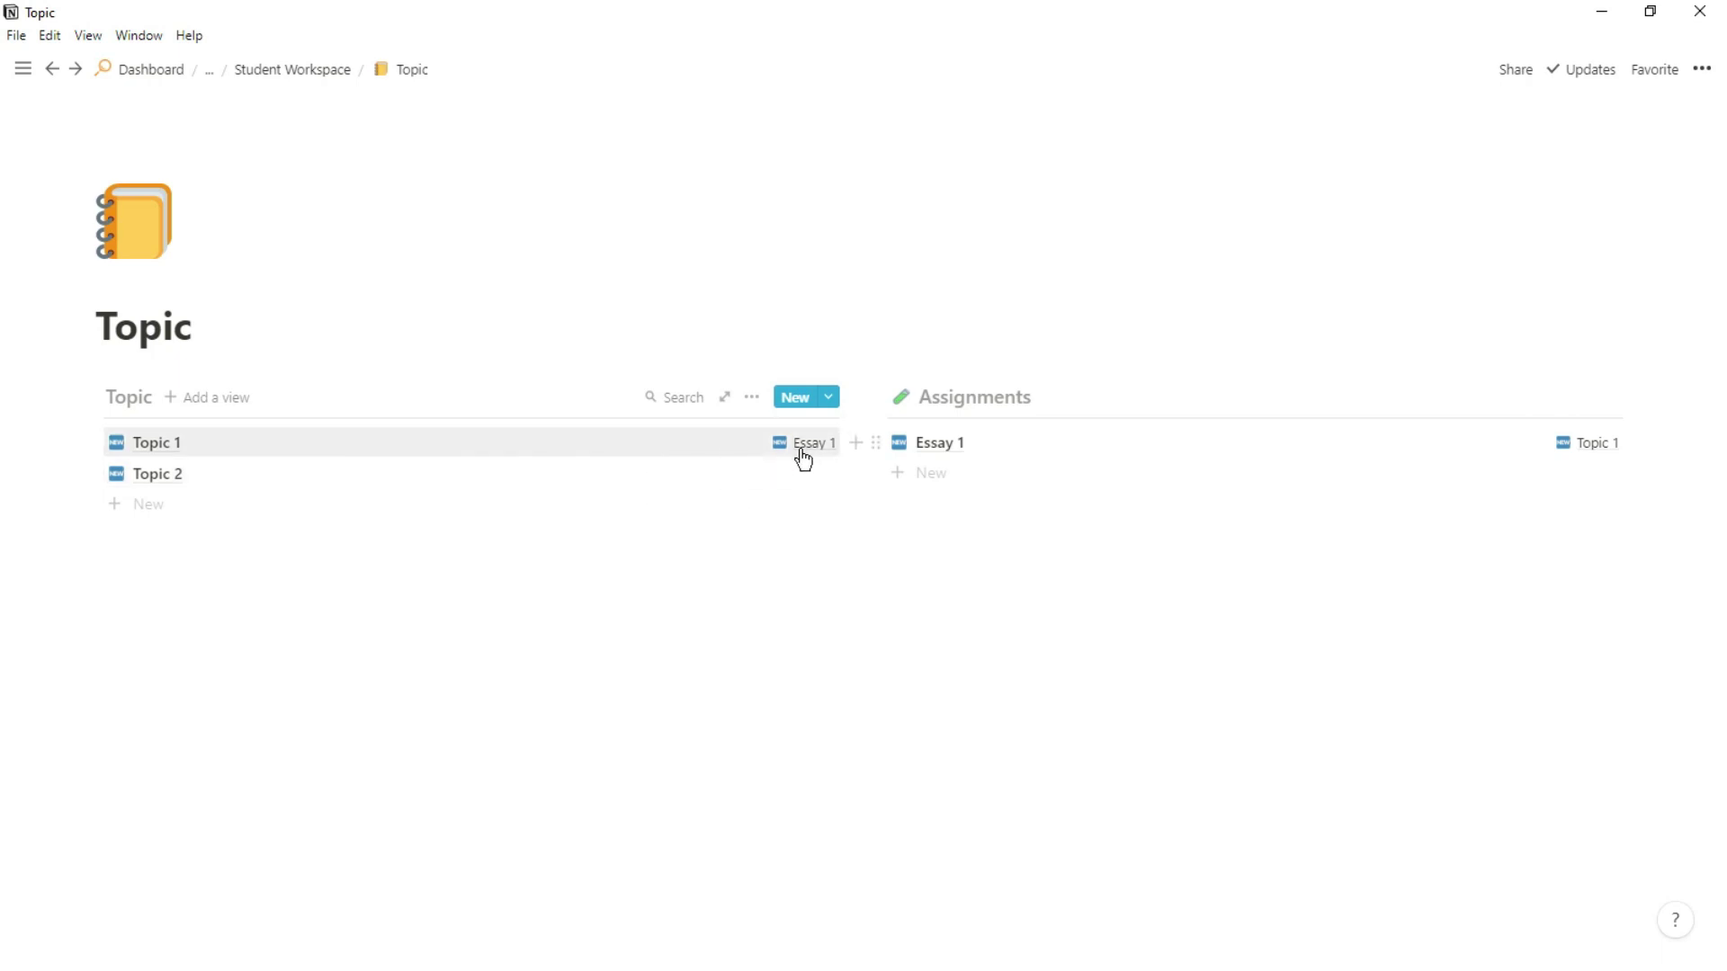
pyautogui.click(579, 461)
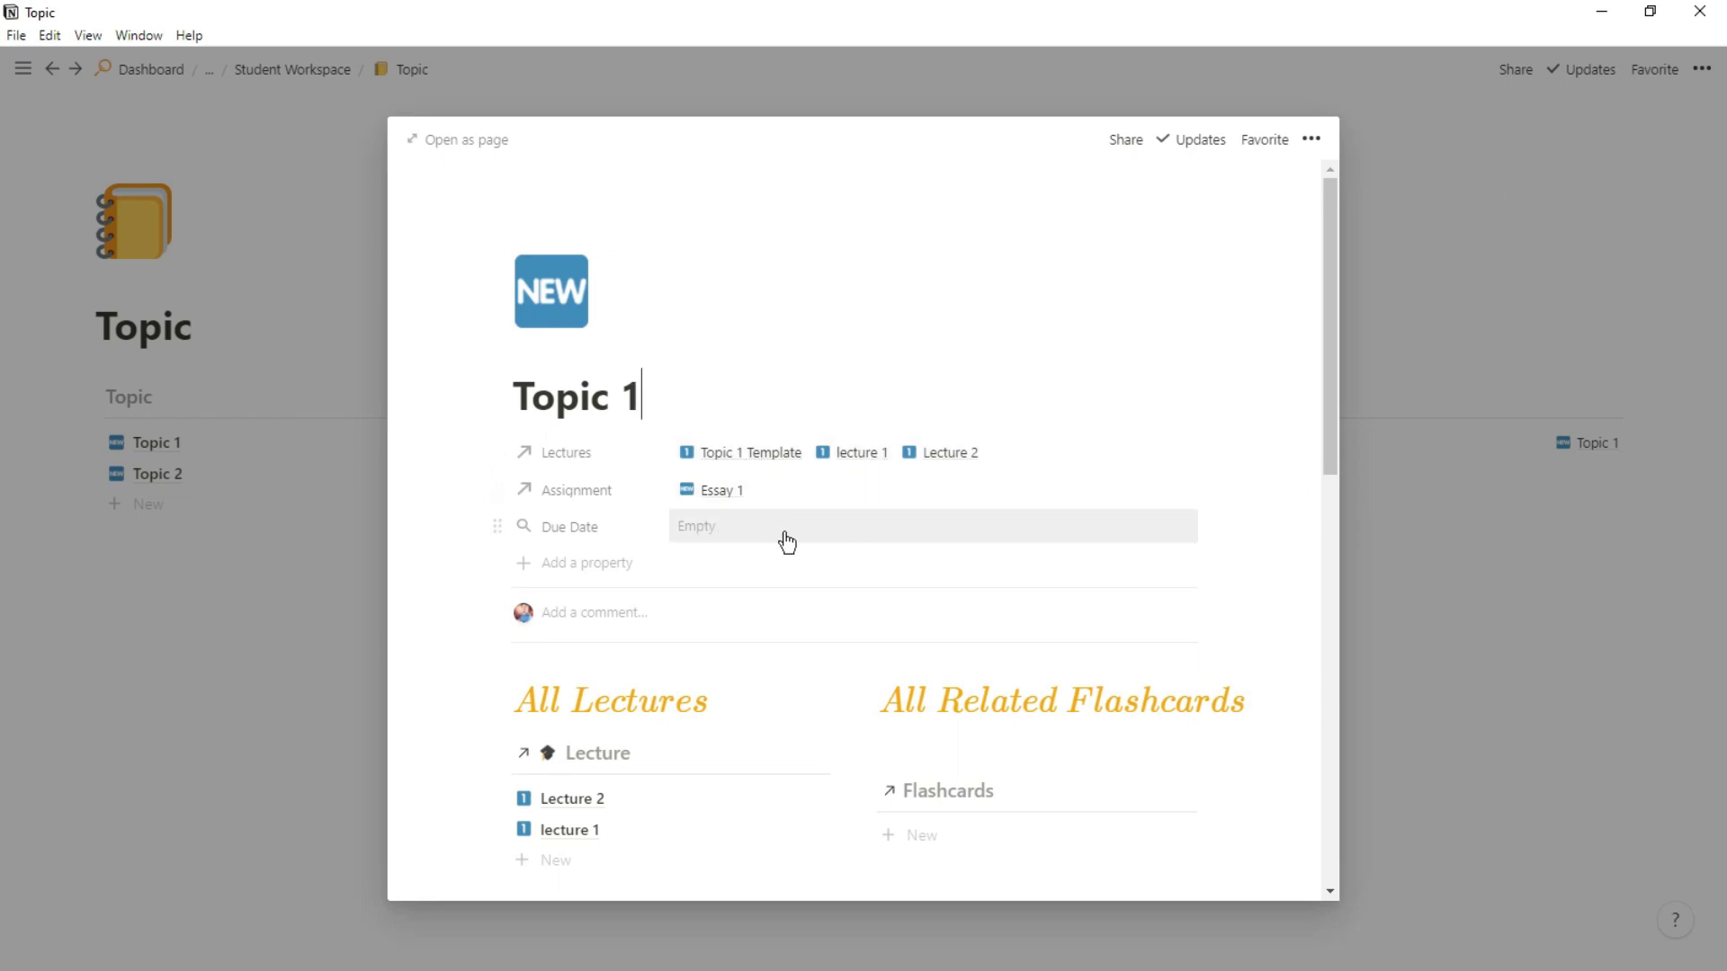
pyautogui.scroll(-3, 760, 602)
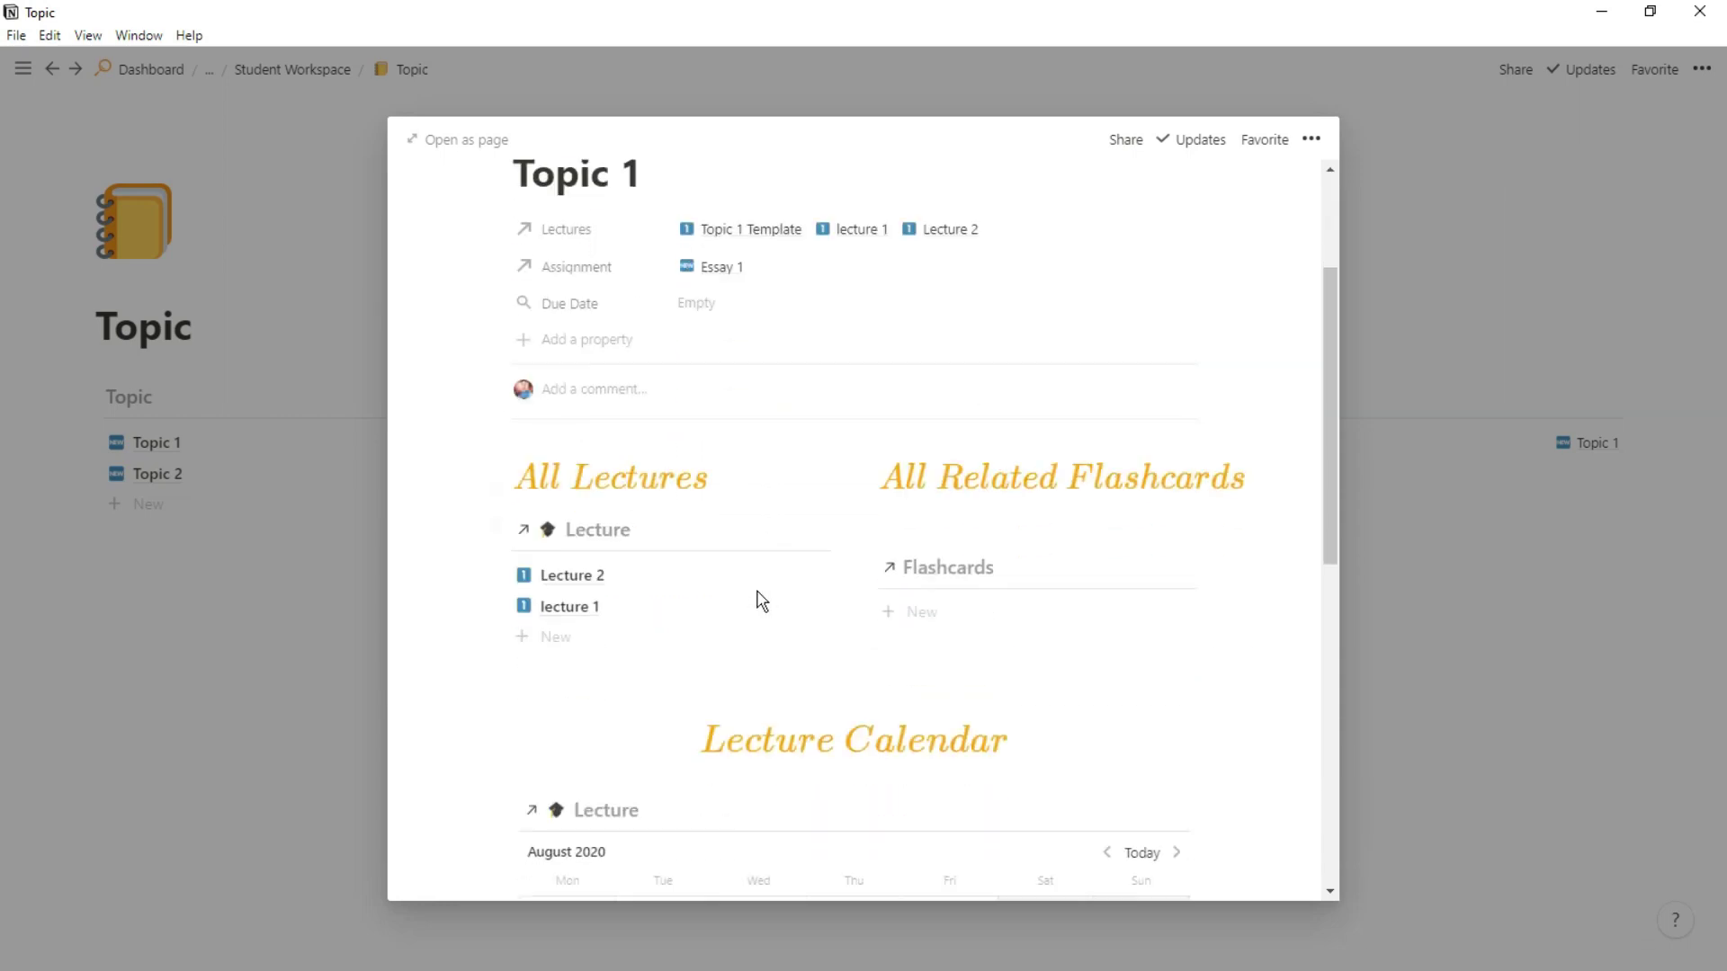
pyautogui.hotkey('ctrl', 'Return')
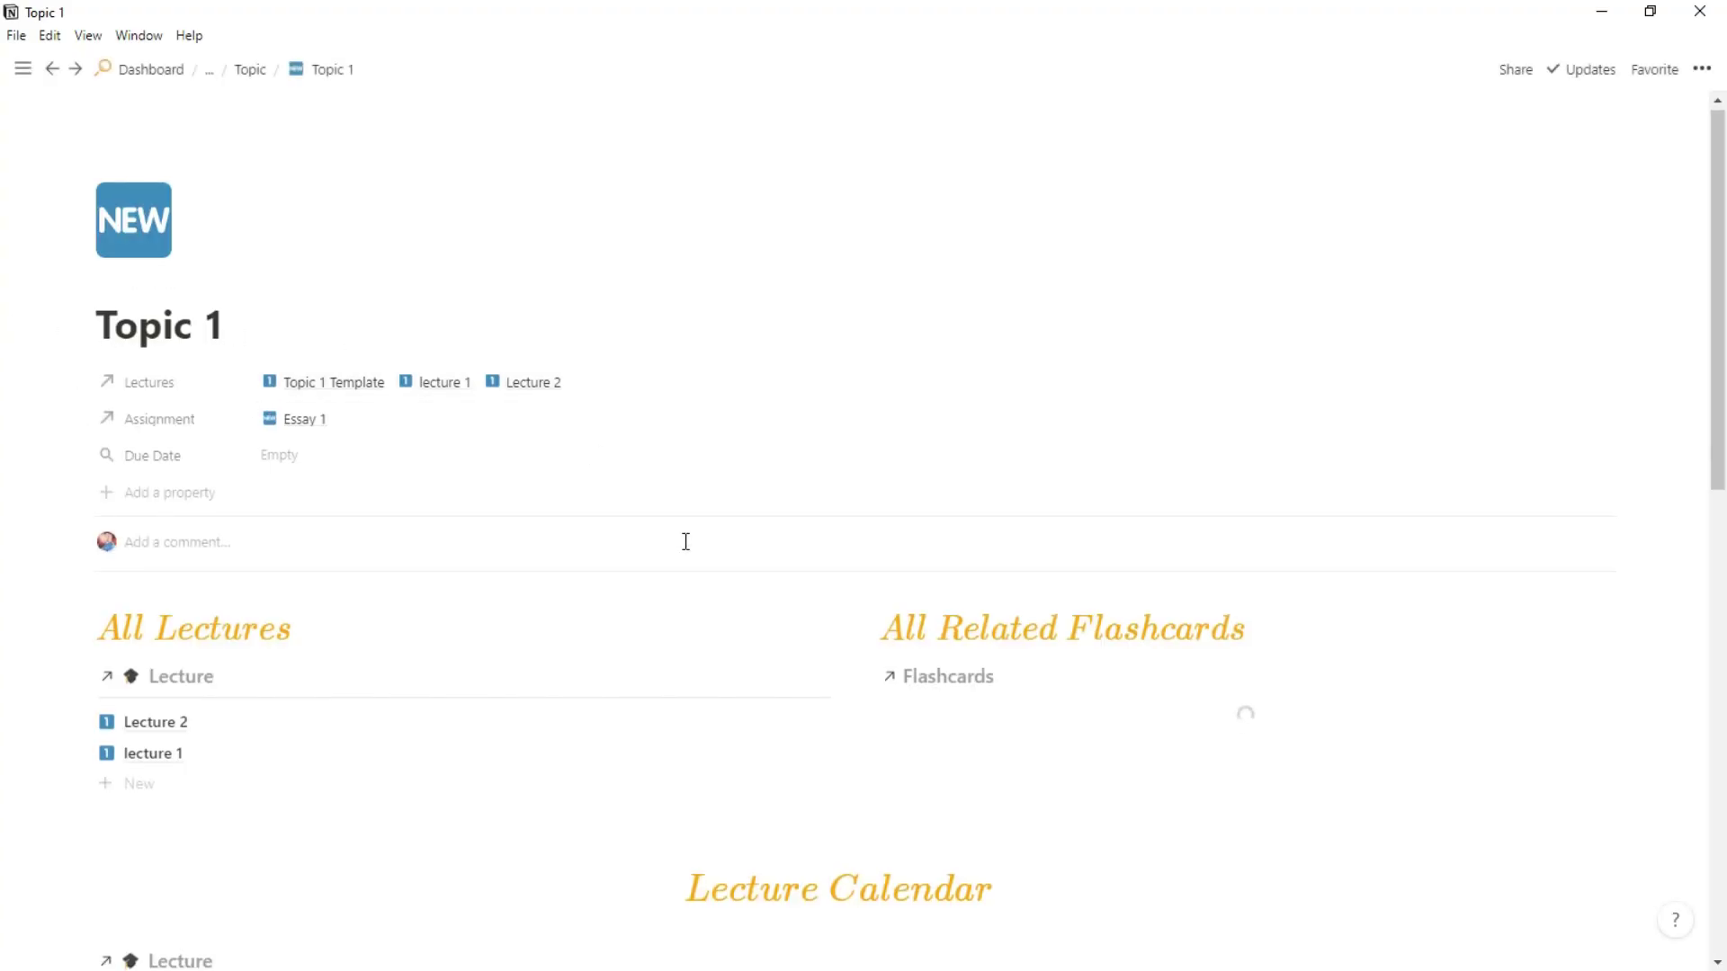
pyautogui.scroll(-3, 685, 541)
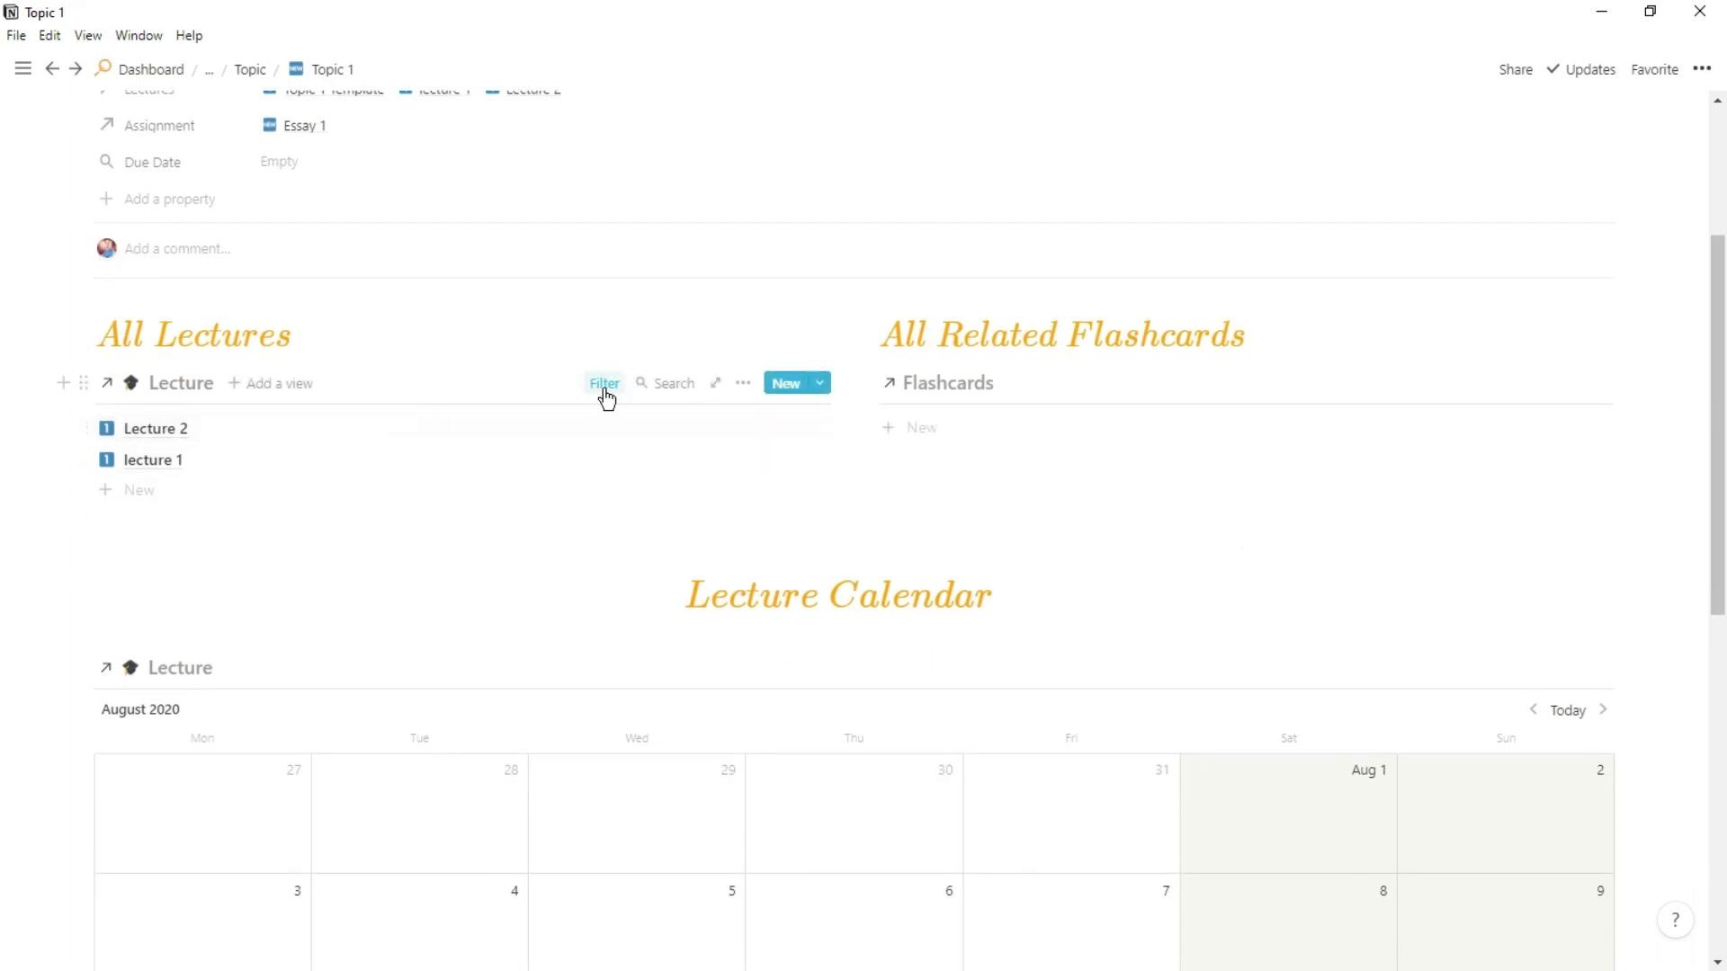
# Inspect the filters on Topic 1's All Lectures and Flashcards lists
pyautogui.click(605, 385)
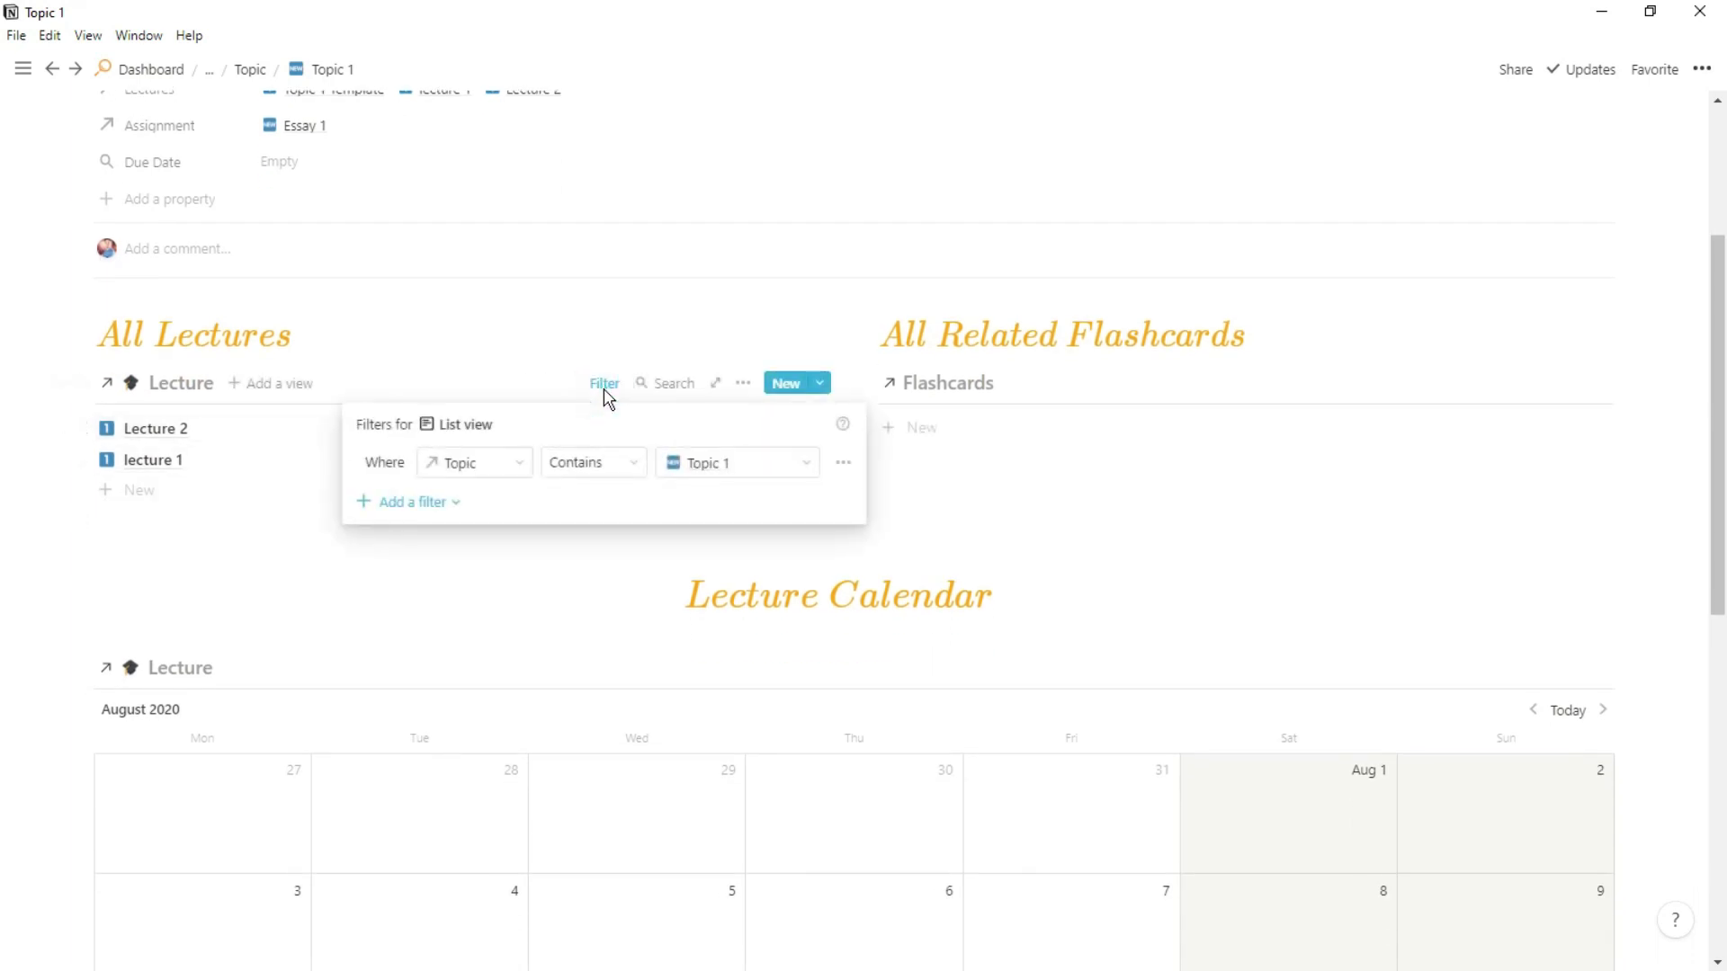
pyautogui.click(632, 342)
pyautogui.click(1388, 385)
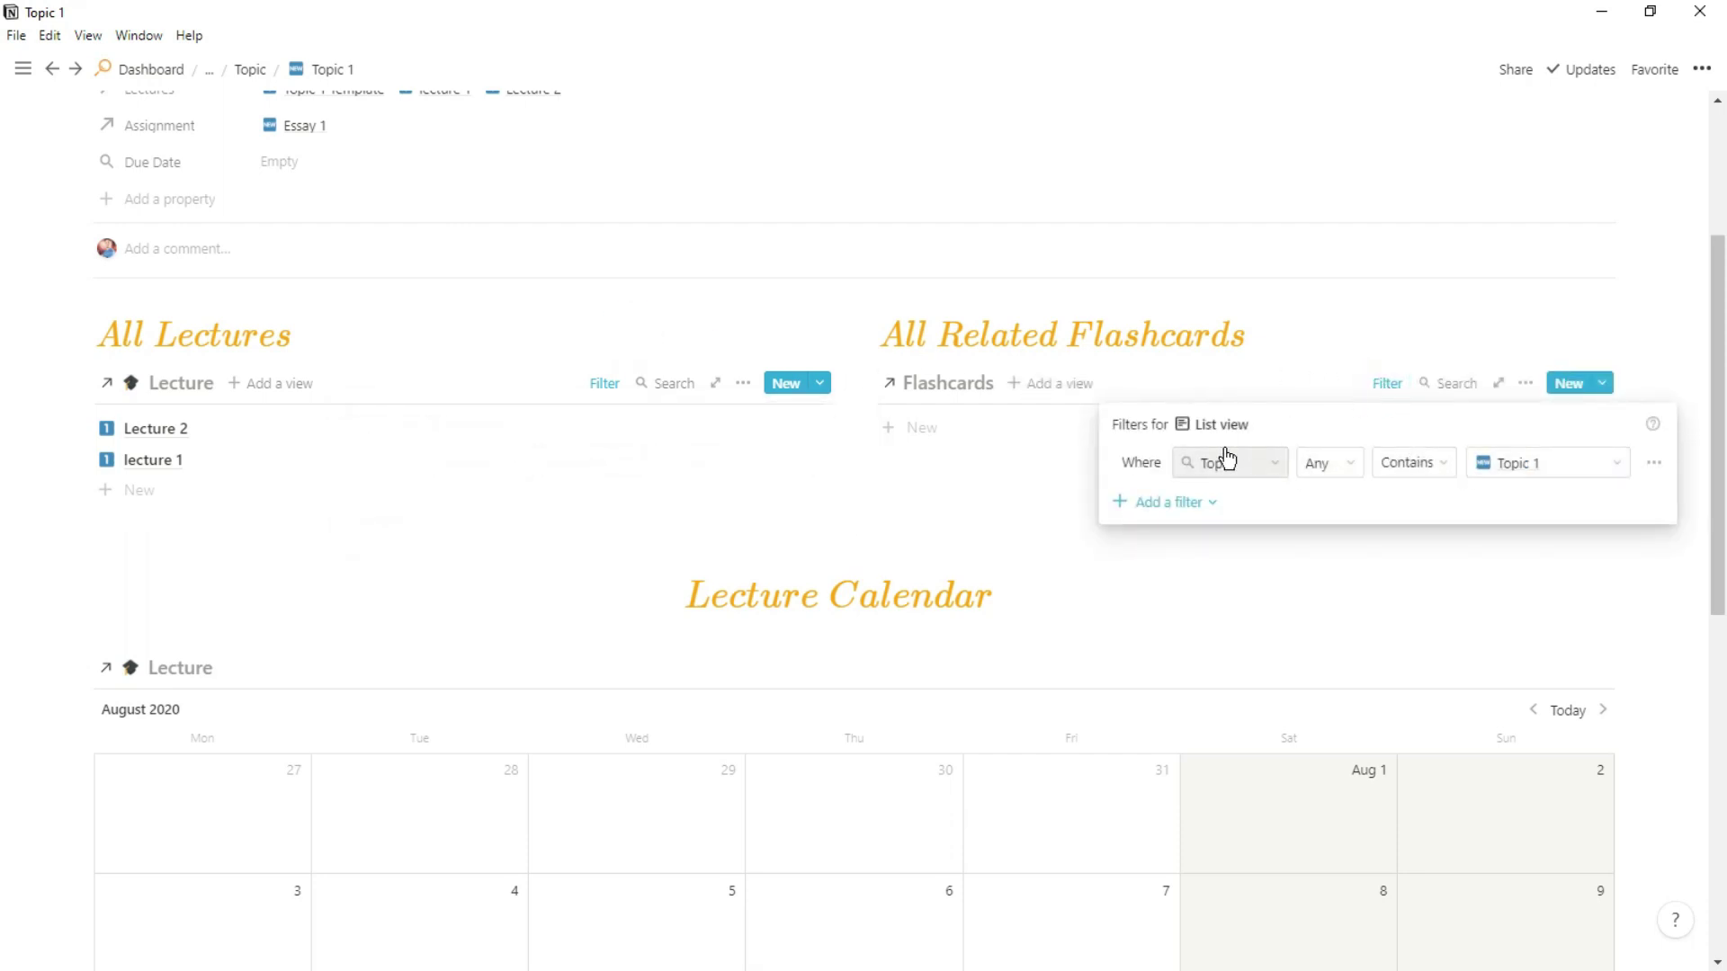
pyautogui.click(1250, 333)
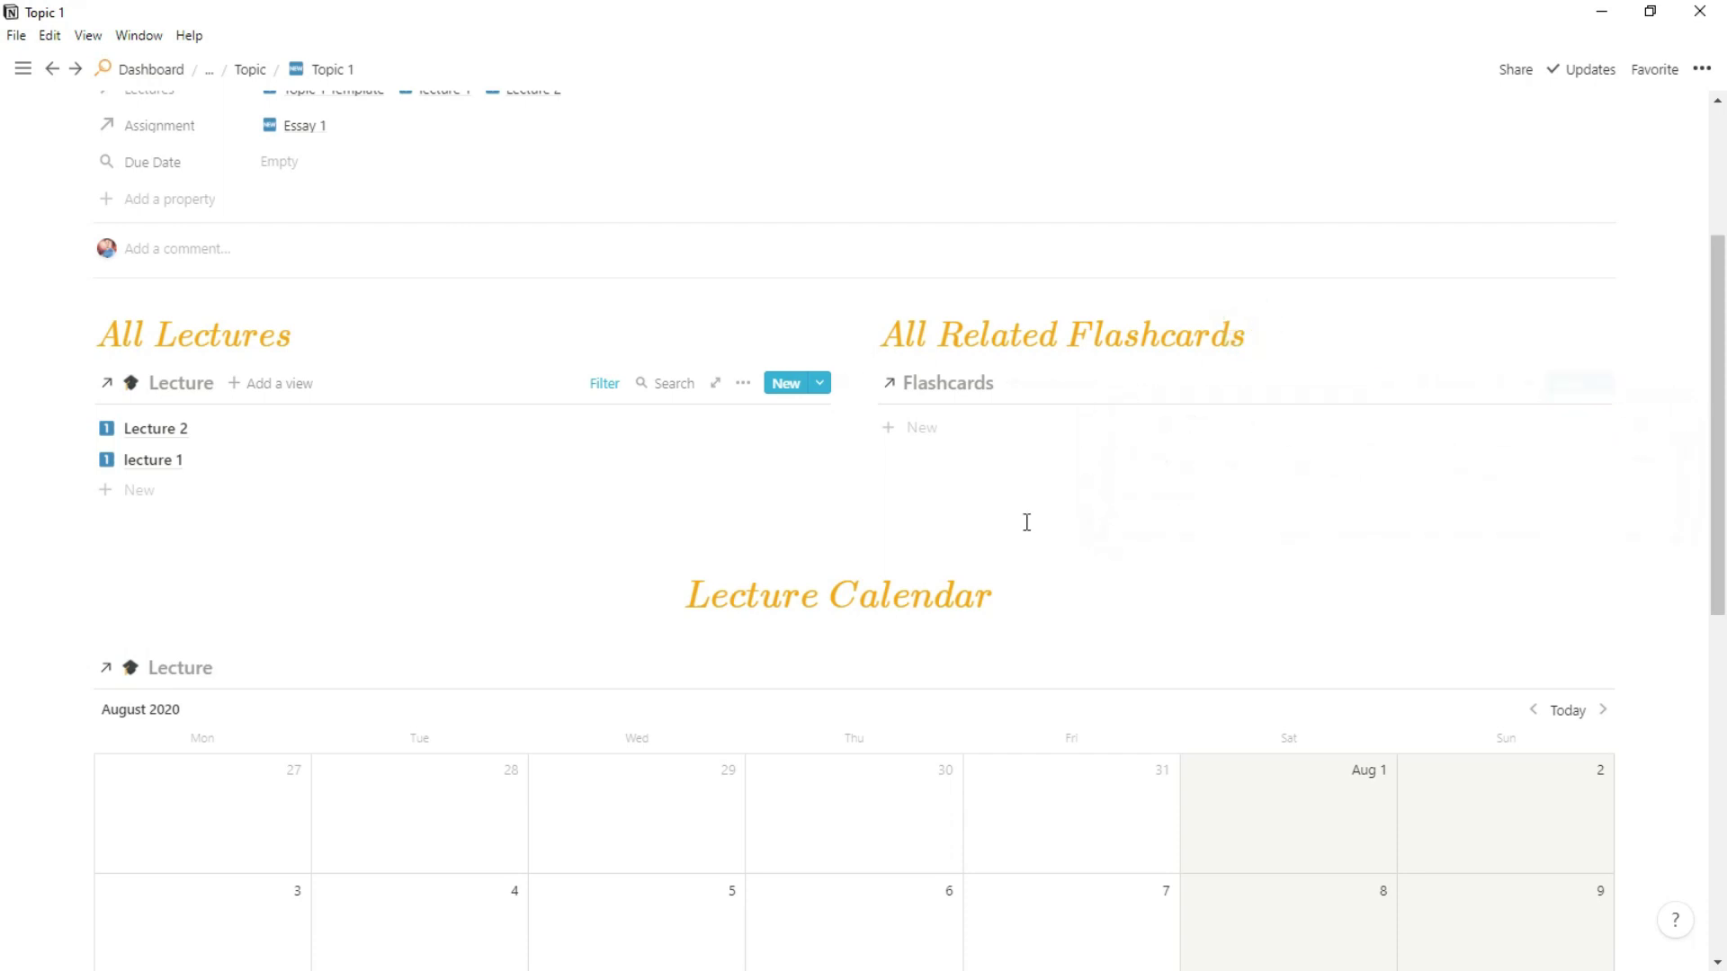
pyautogui.scroll(-4, 1026, 521)
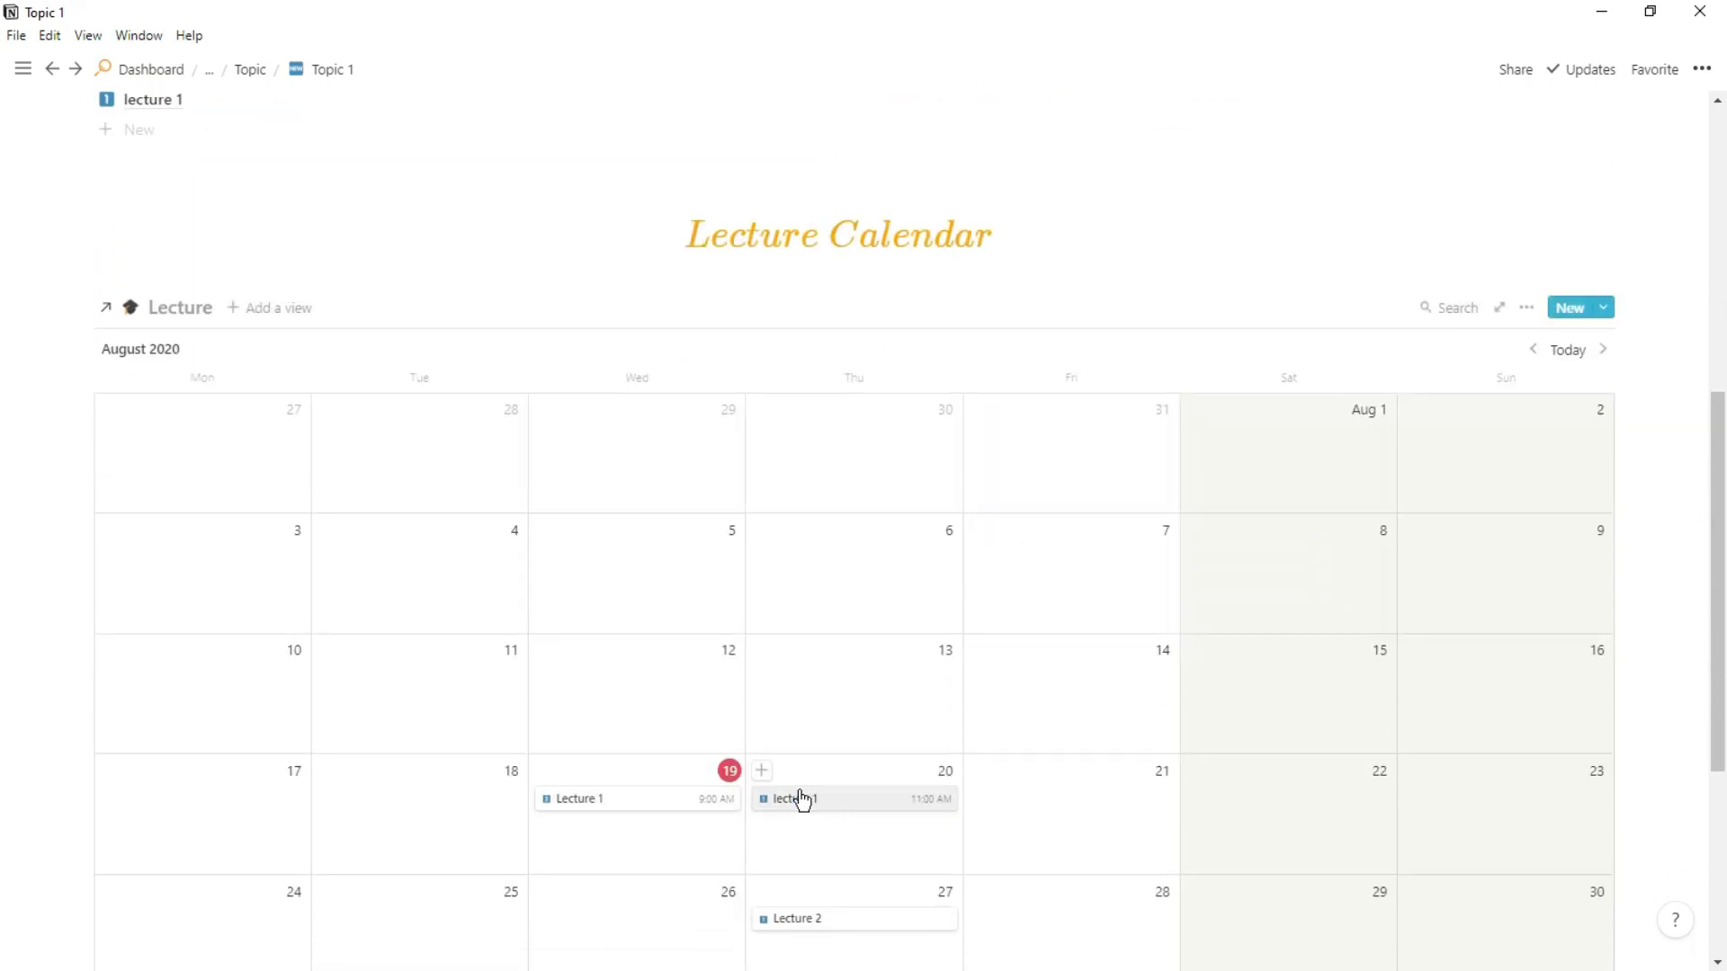
pyautogui.scroll(6, 812, 662)
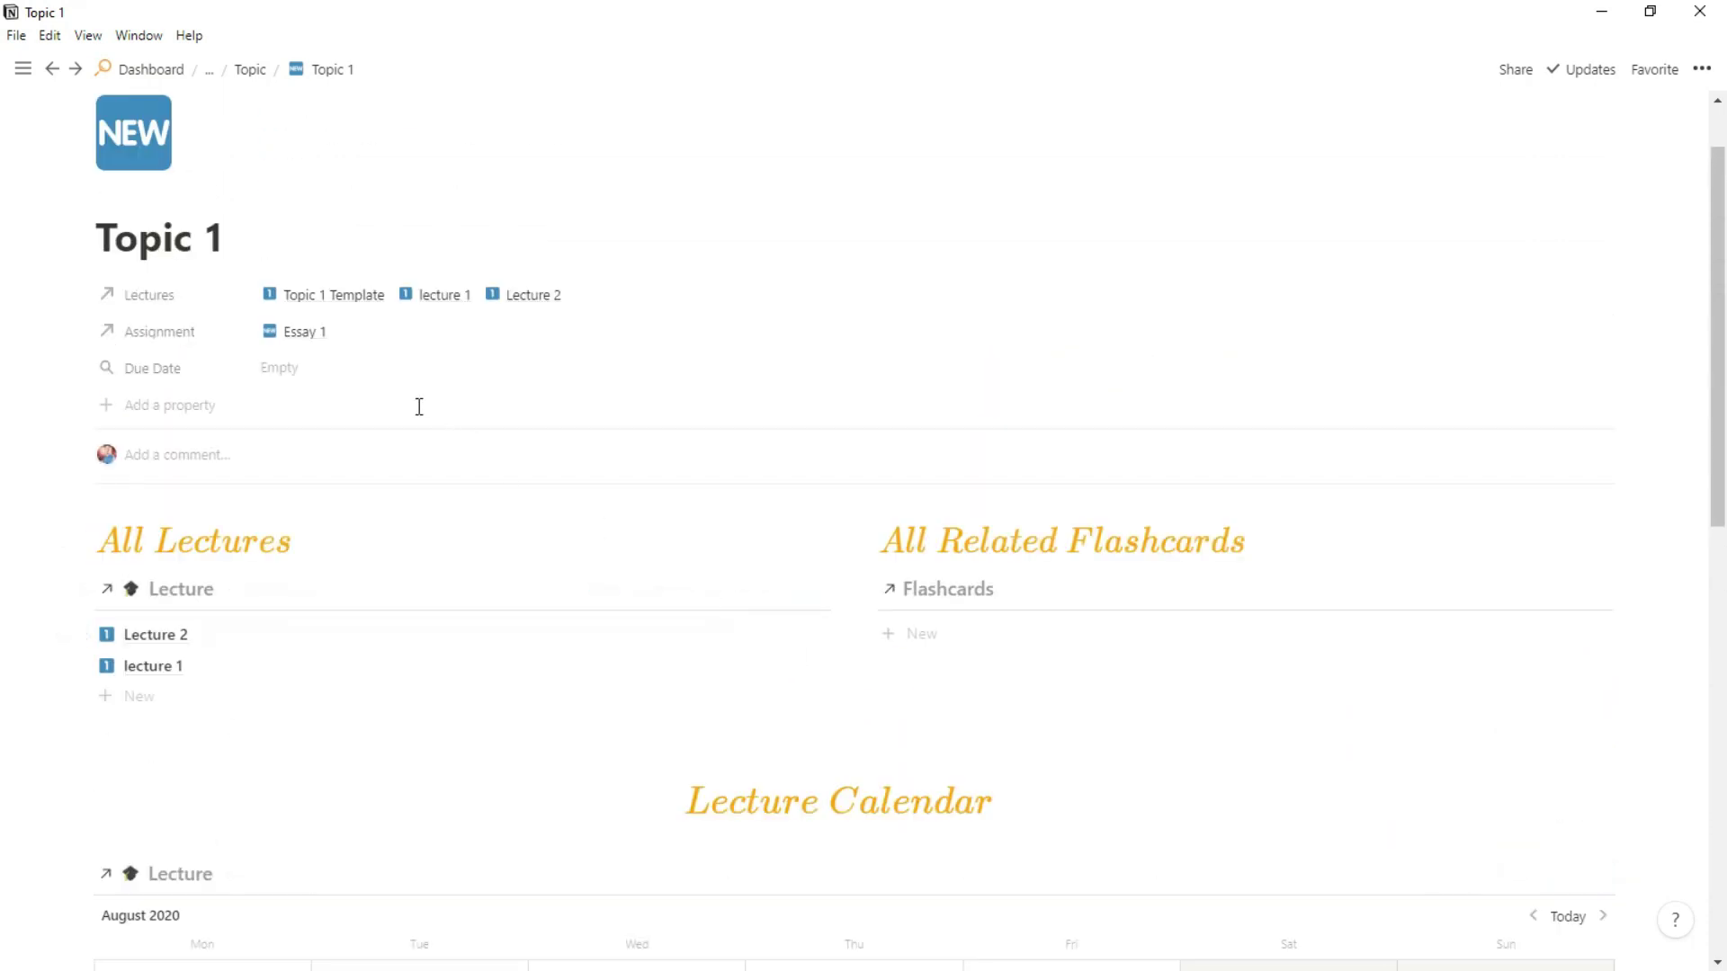
# View Topic 1's linked Essay 1 assignment page
pyautogui.click(328, 334)
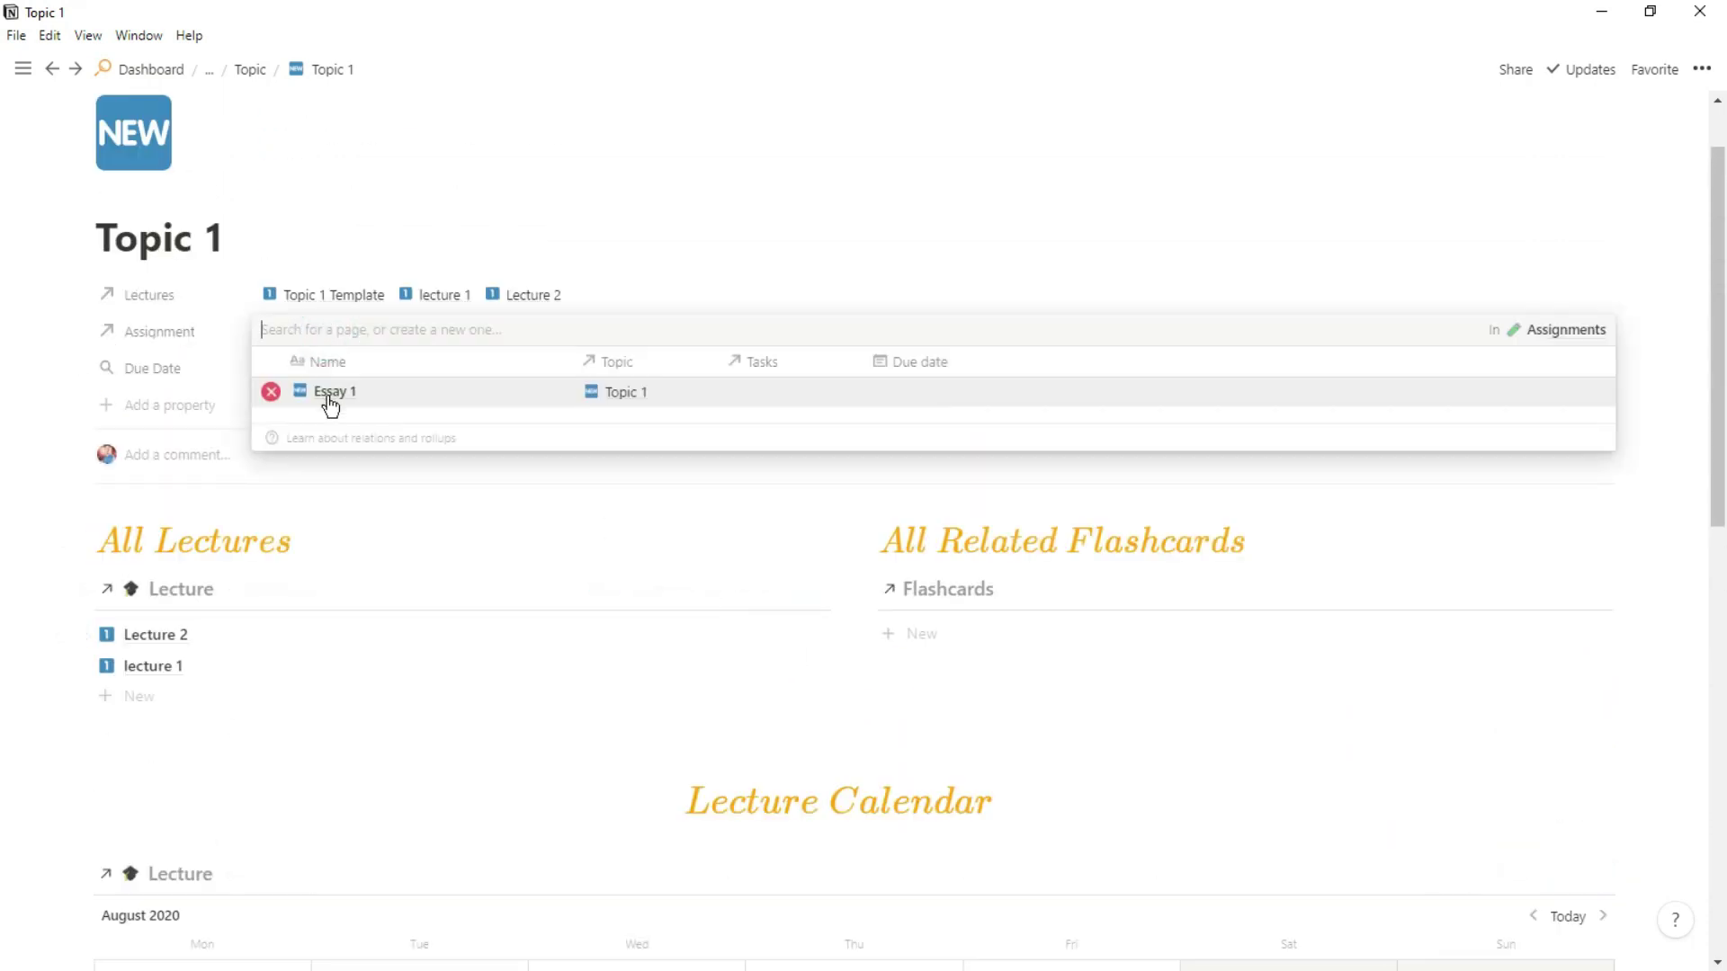
pyautogui.click(329, 396)
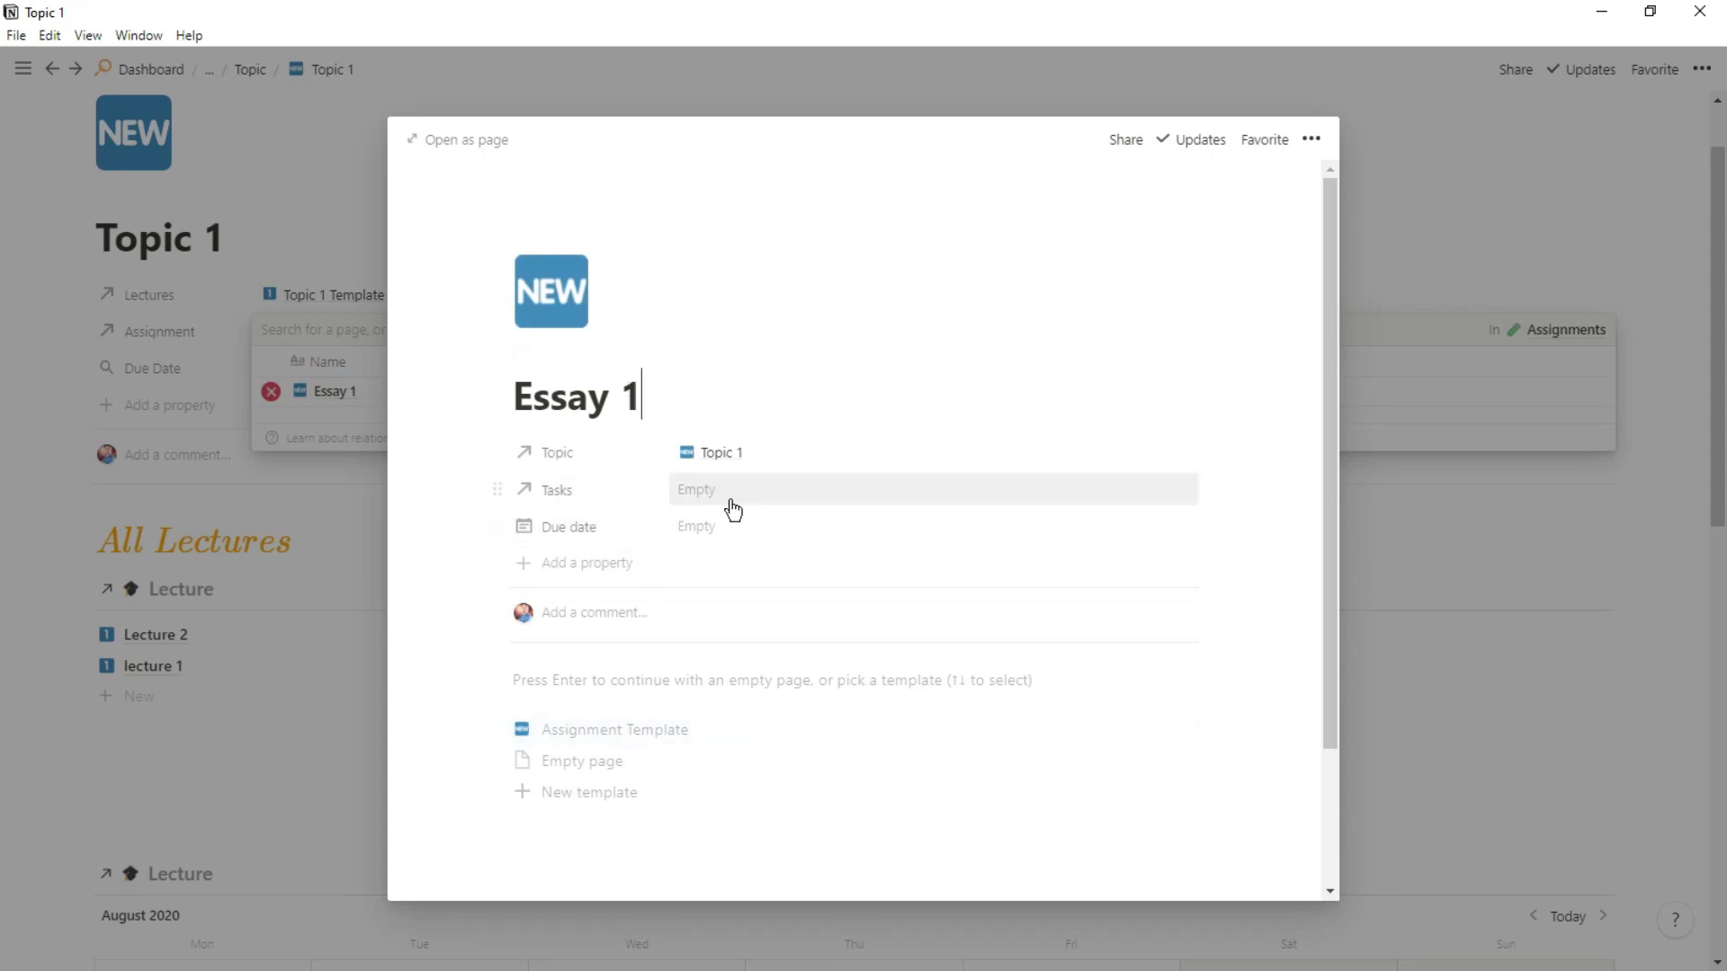
pyautogui.click(338, 502)
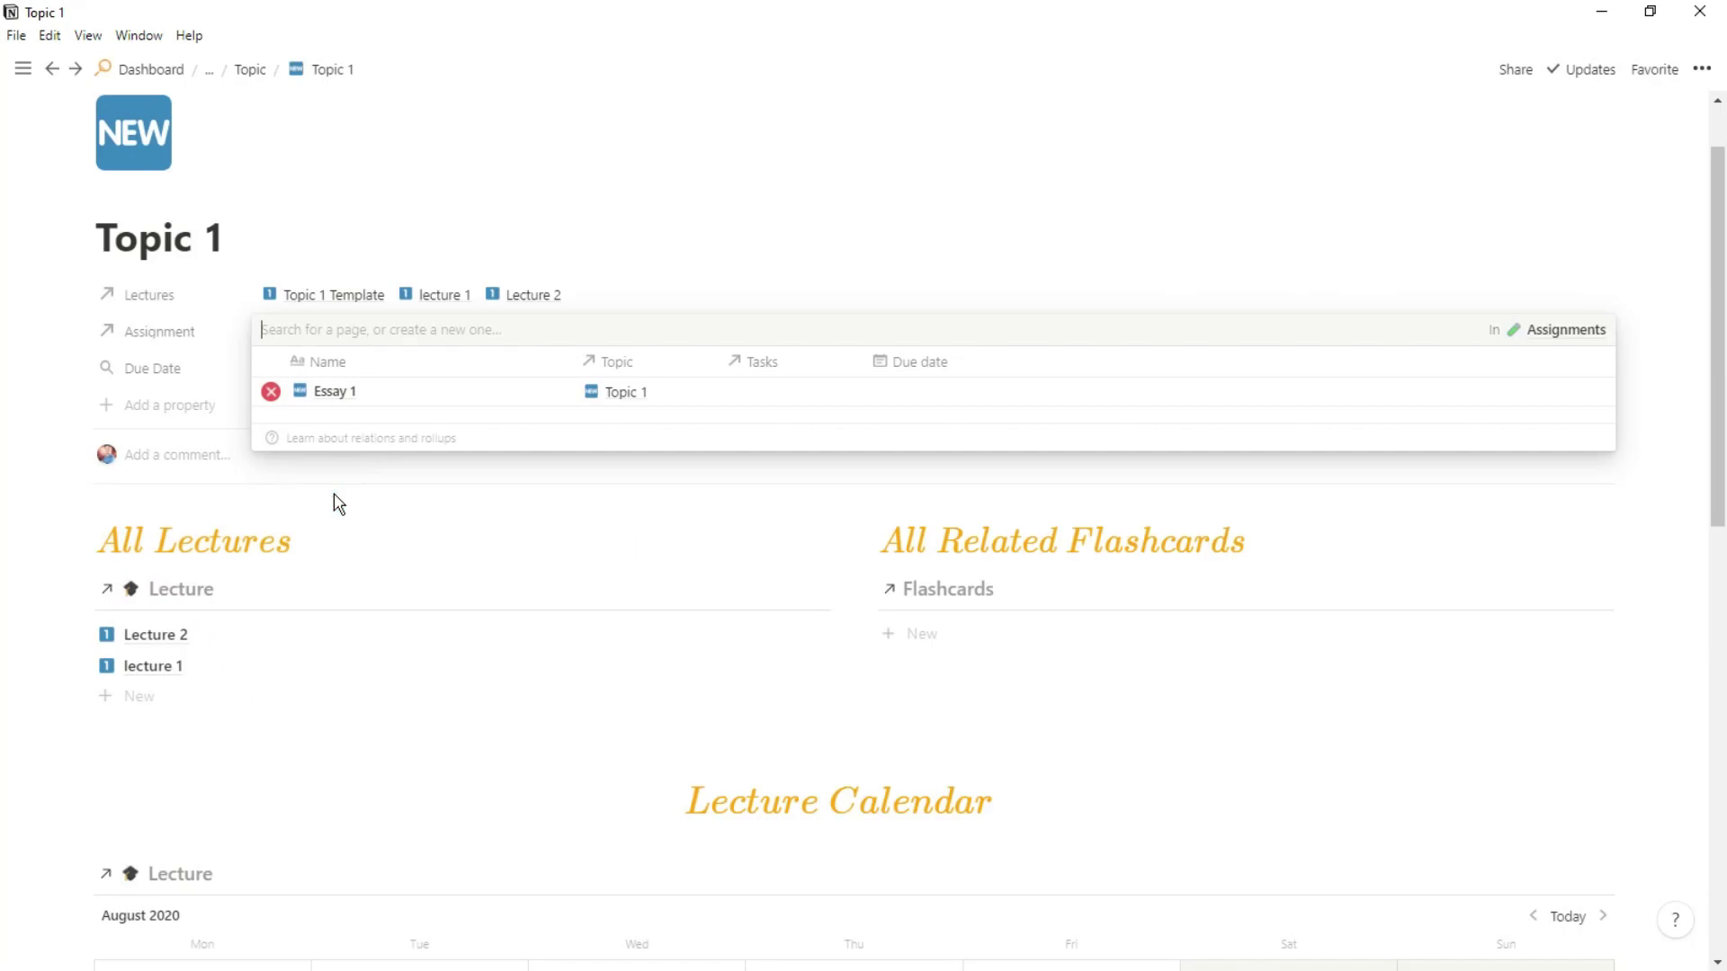
pyautogui.click(333, 493)
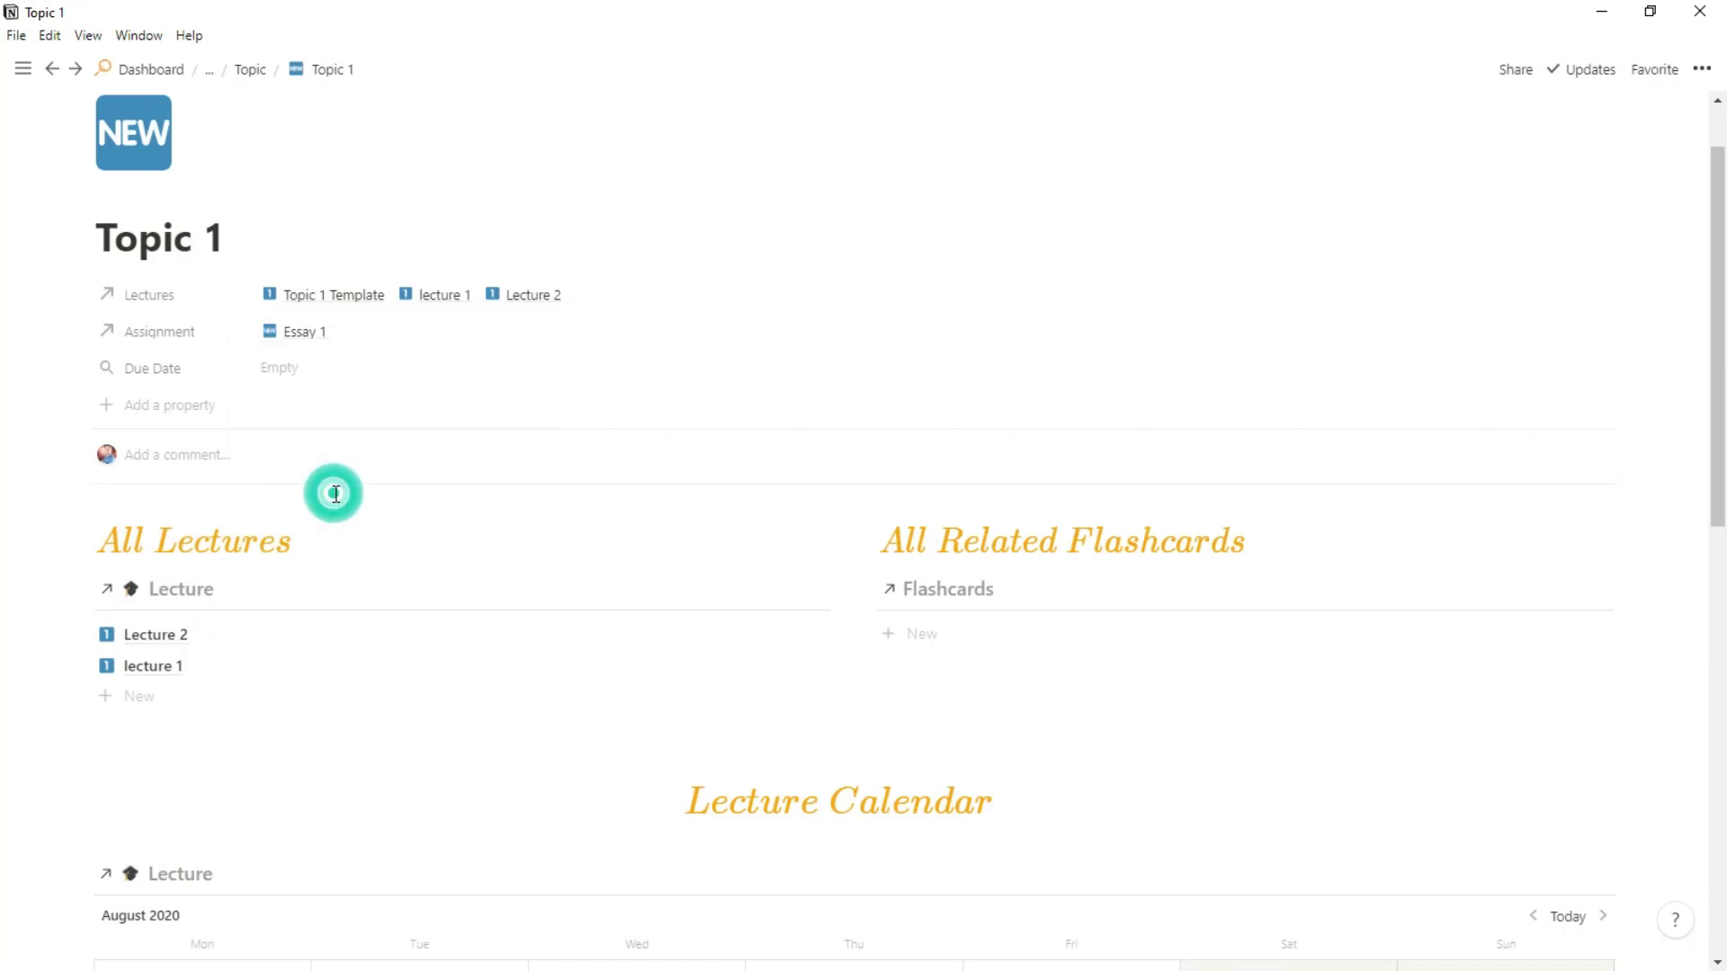
# Return to Student Workspace via the breadcrumb and preview lecture 1
pyautogui.click(213, 79)
pyautogui.click(216, 187)
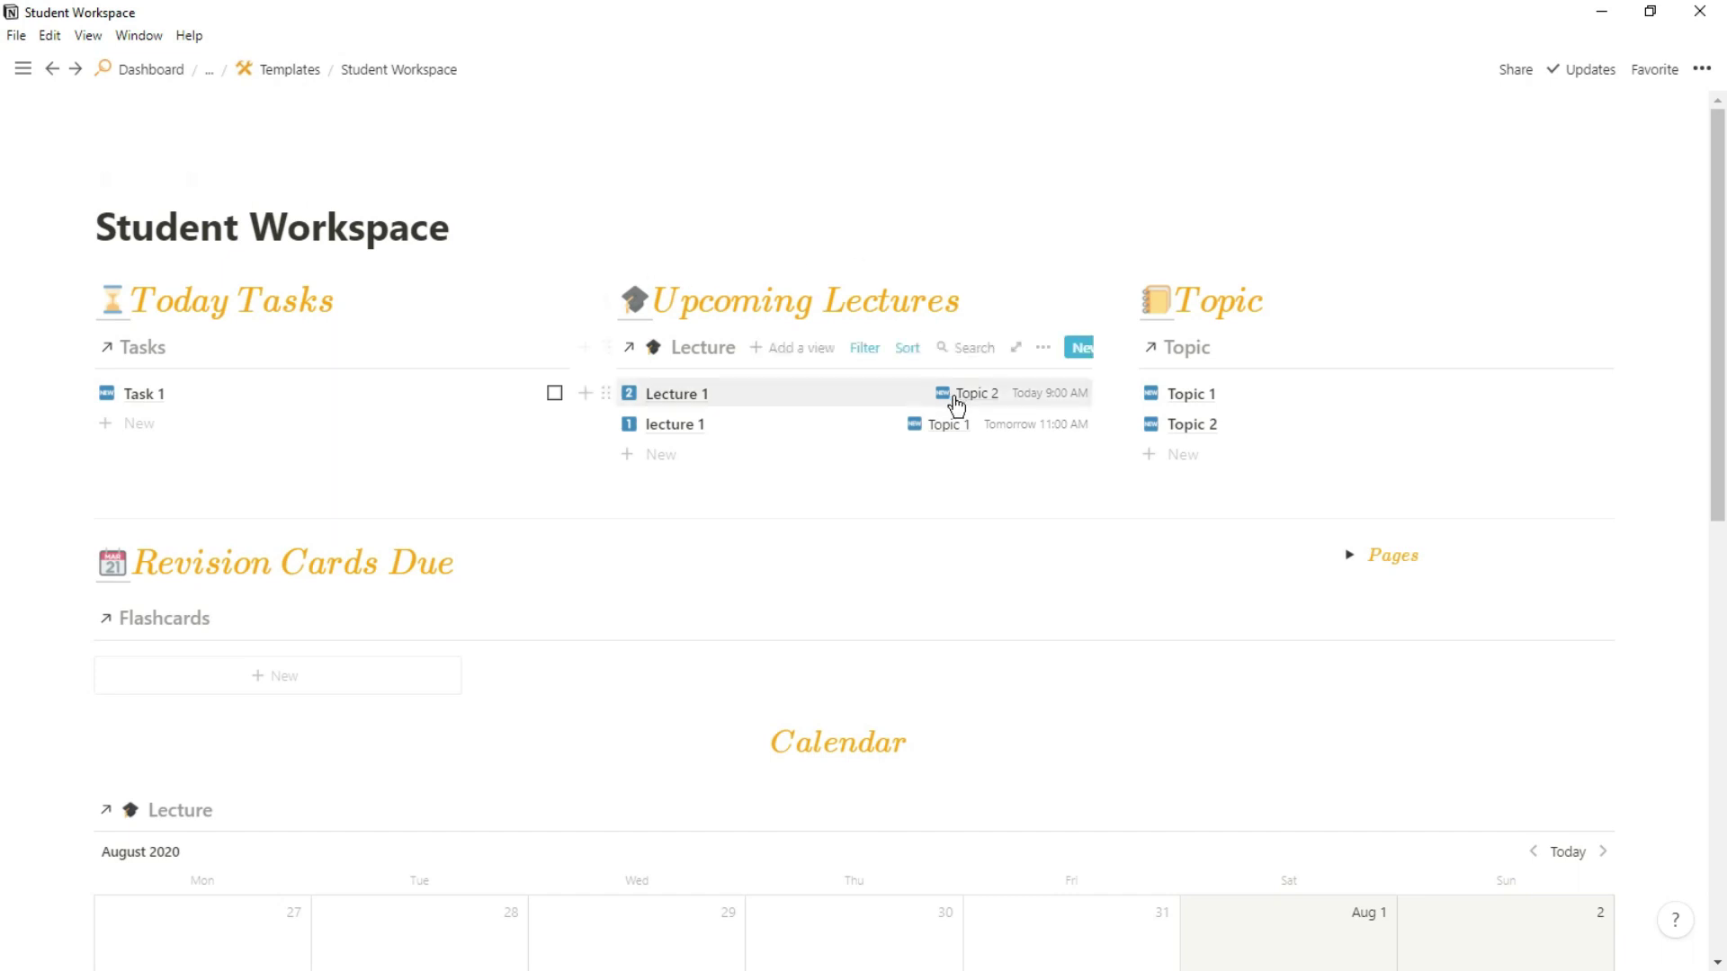
pyautogui.click(828, 435)
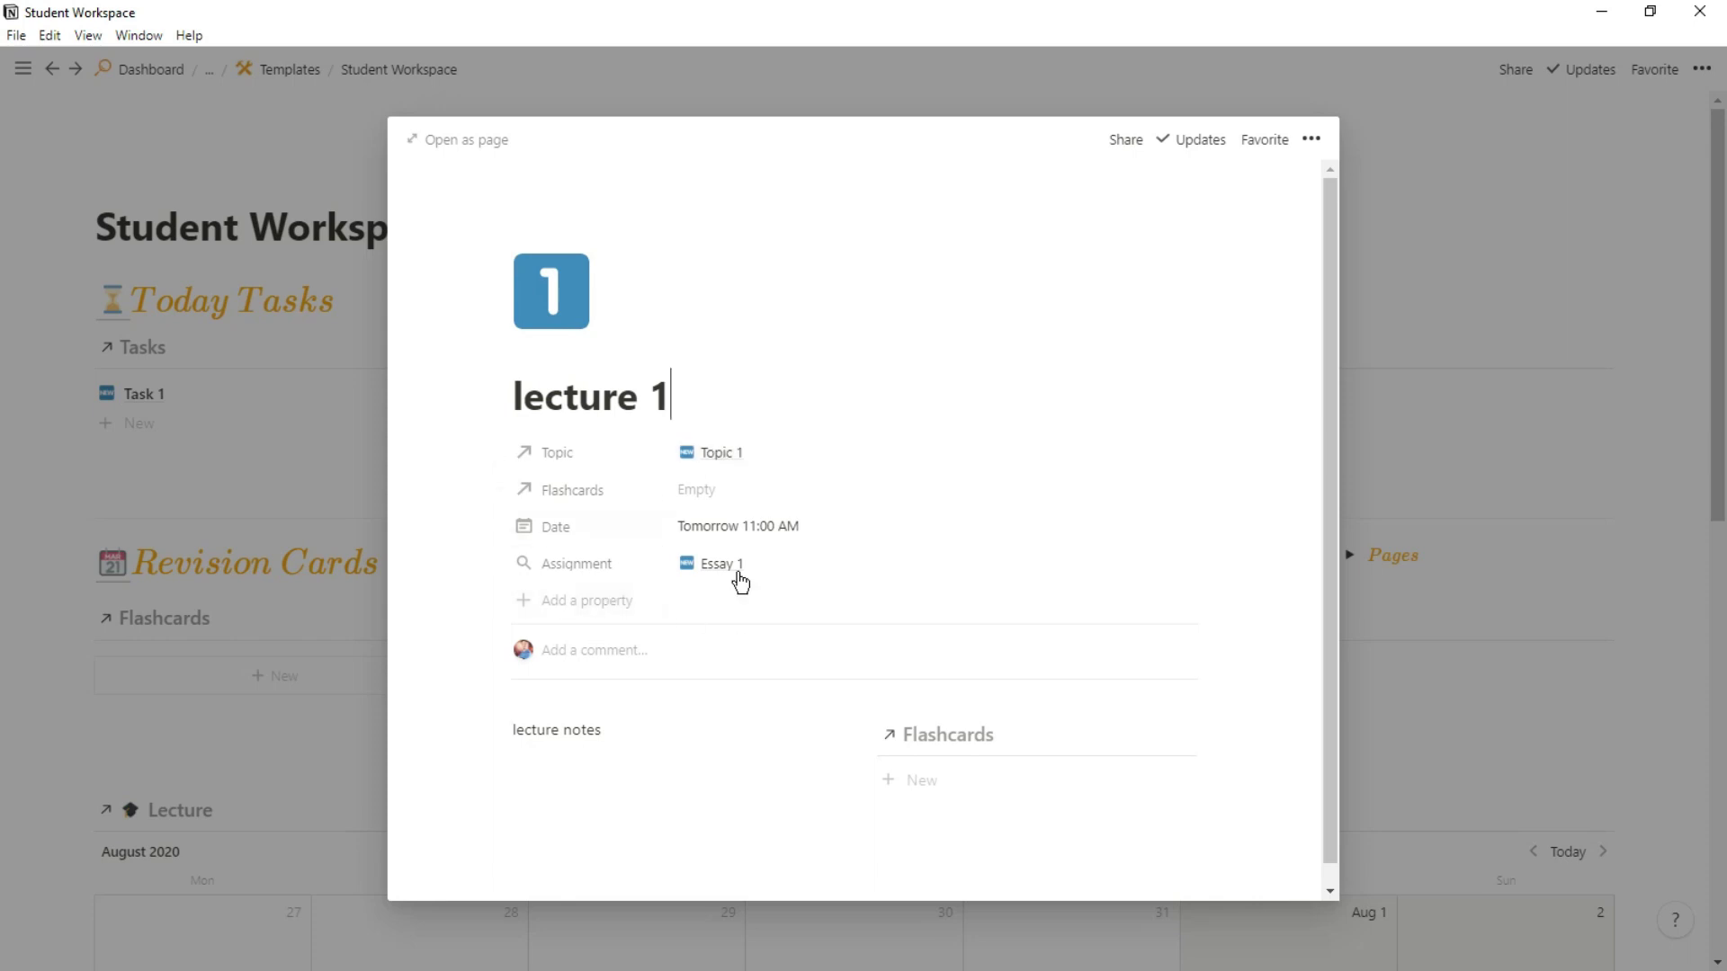
pyautogui.click(1425, 523)
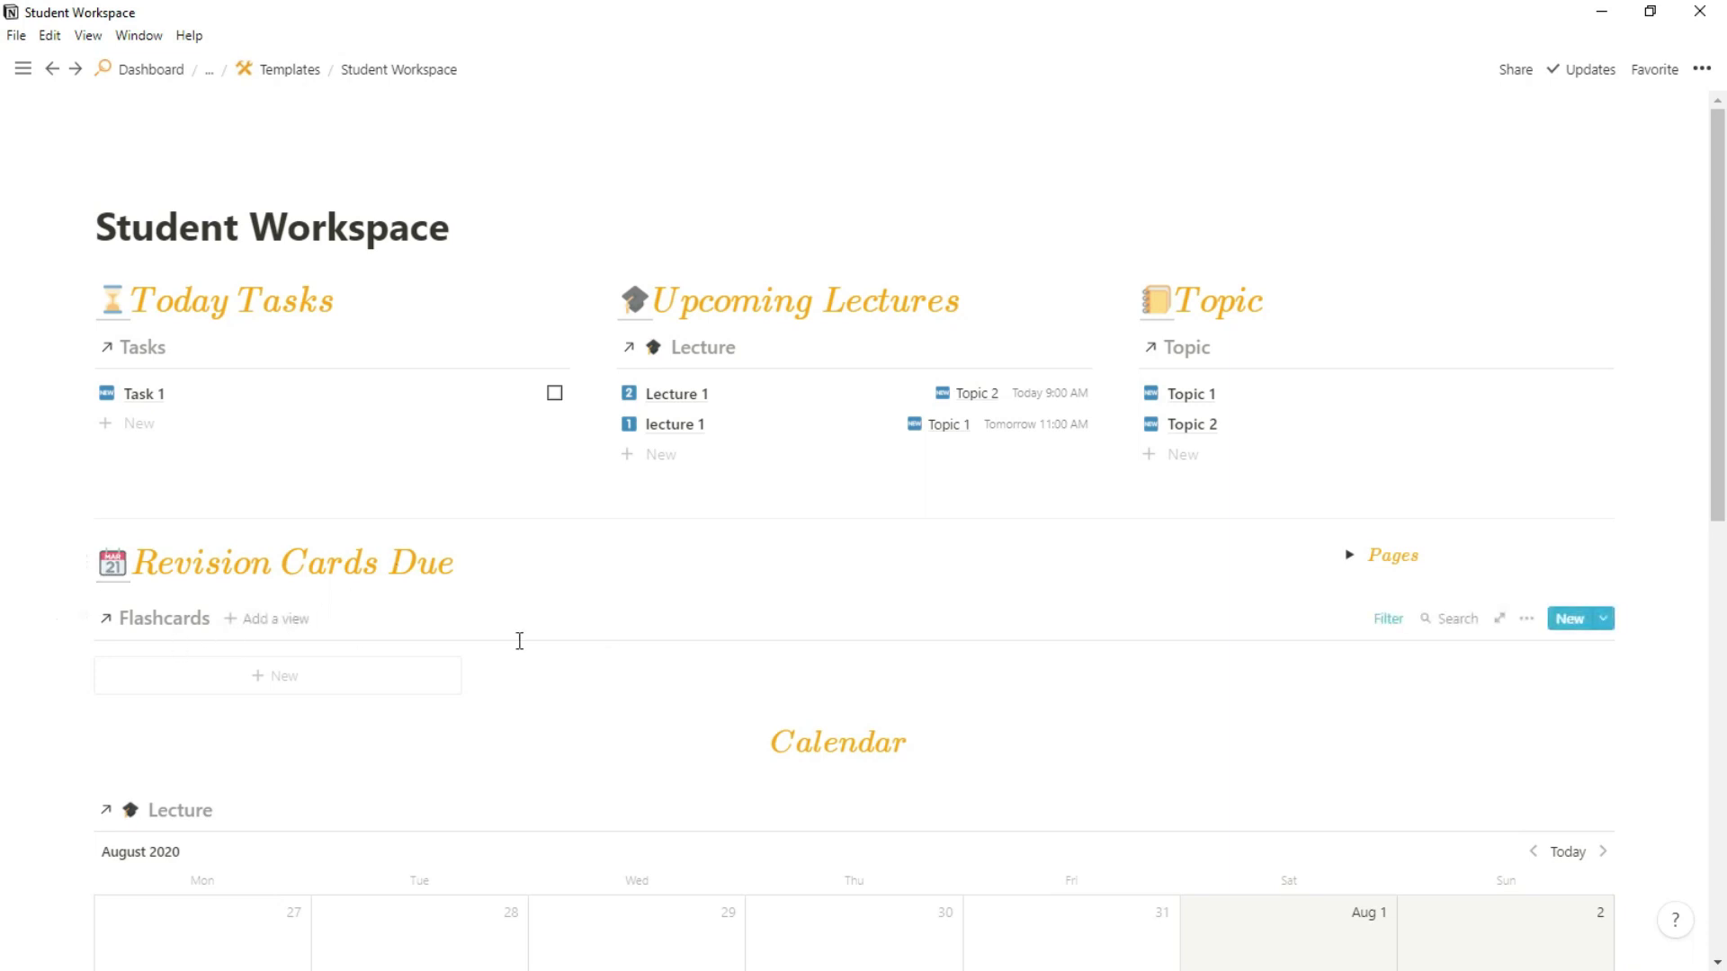
pyautogui.click(1390, 621)
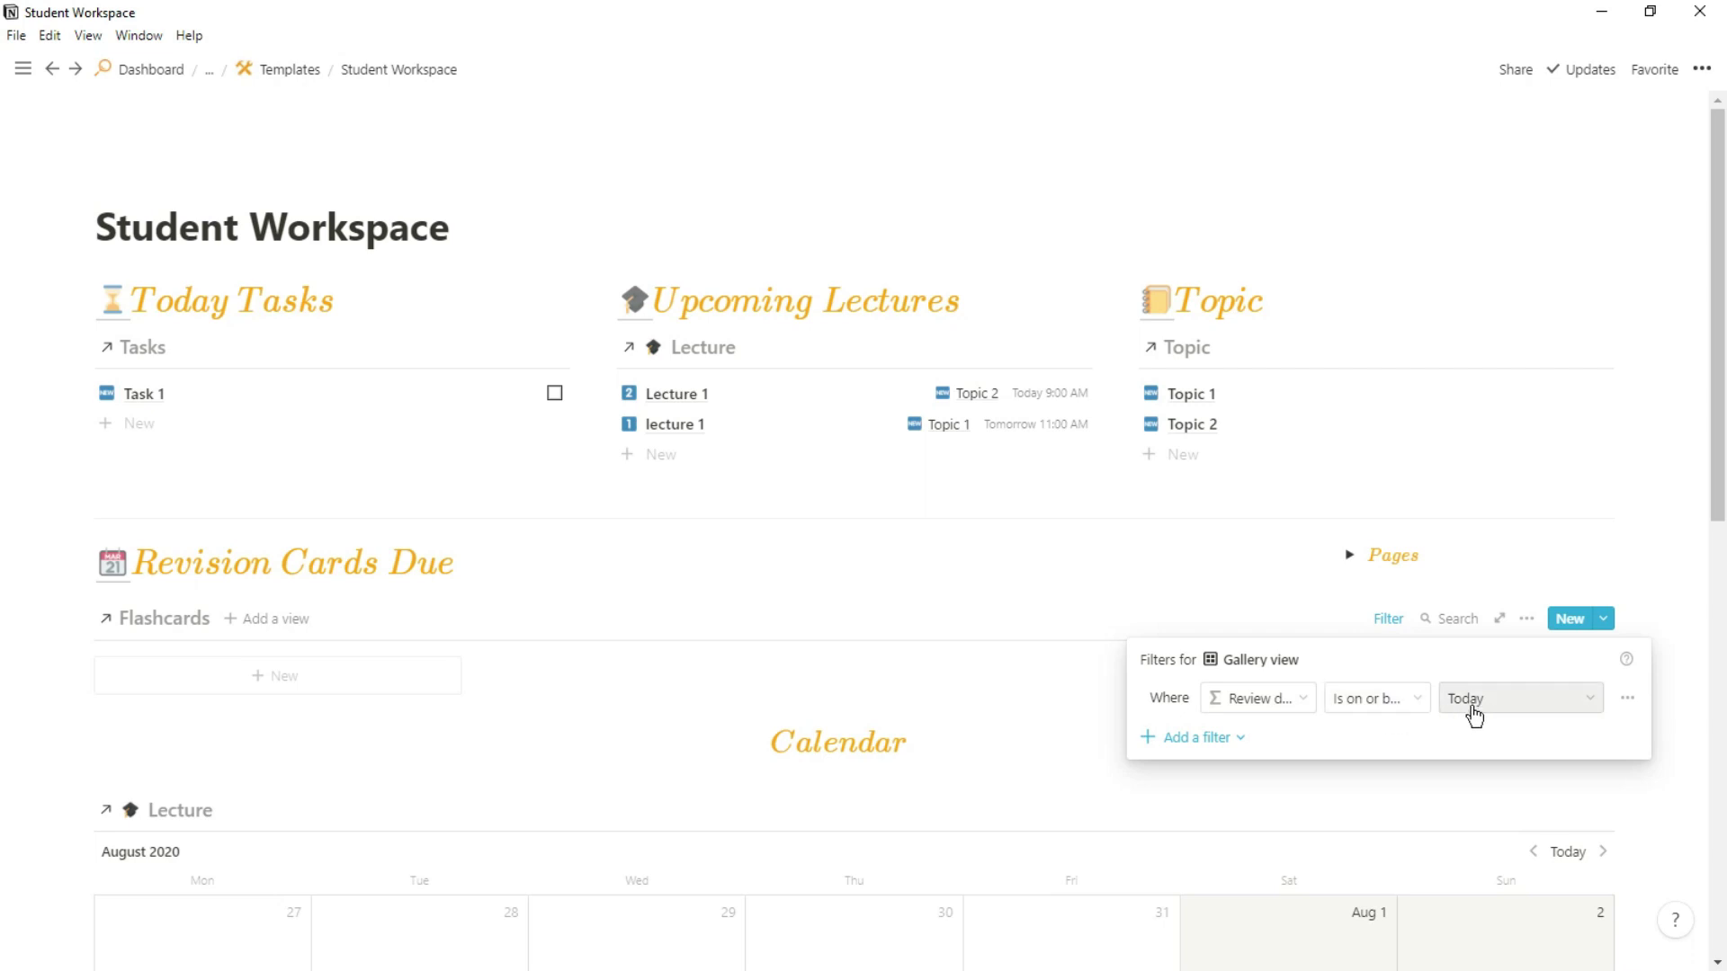
pyautogui.click(665, 610)
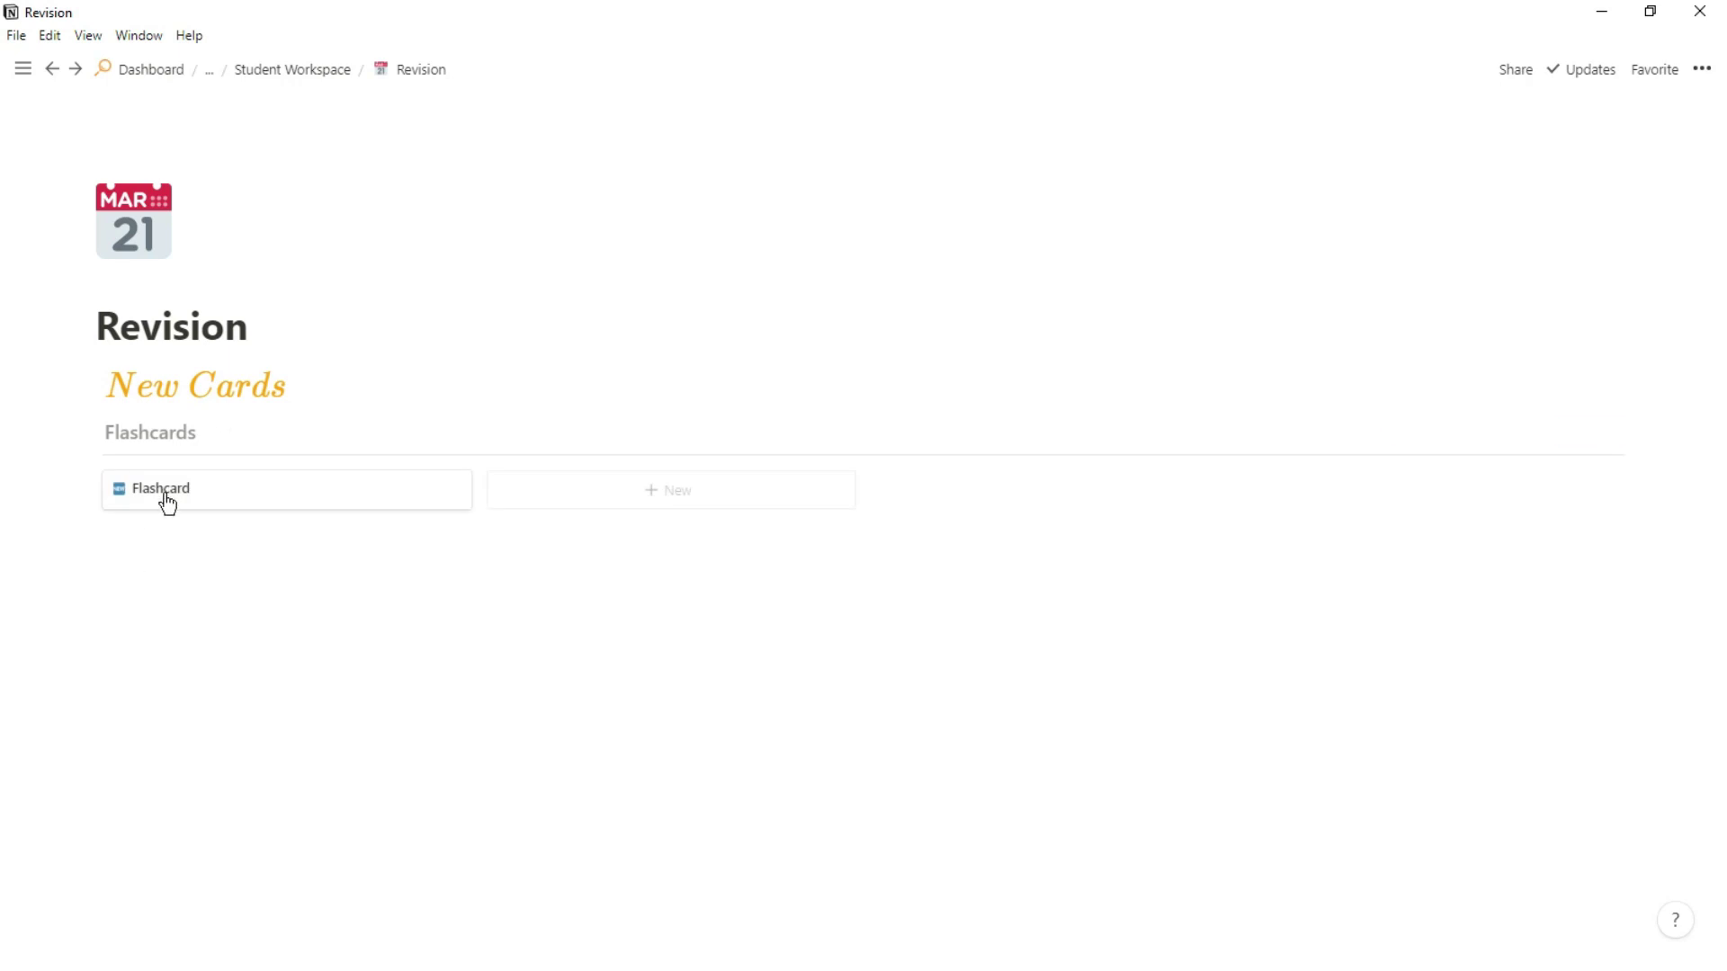
pyautogui.click(360, 506)
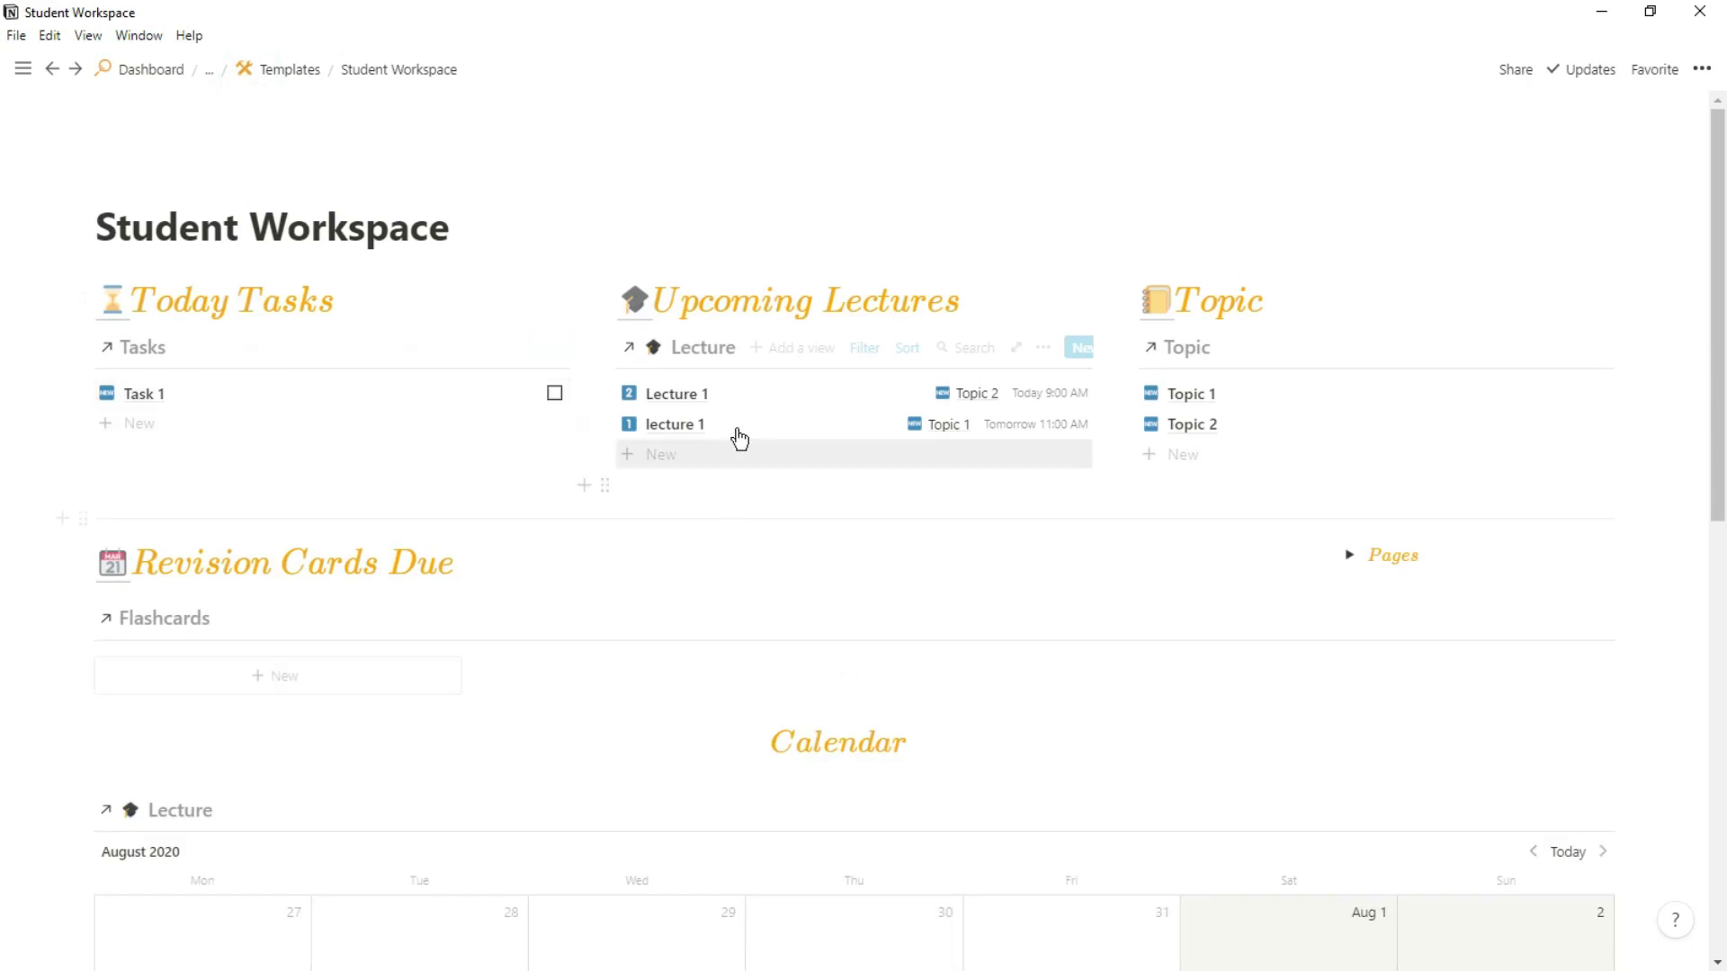
# Replace lecture 1's notes placeholder with 'what is a good question' and drag it into Flashcards
pyautogui.click(781, 438)
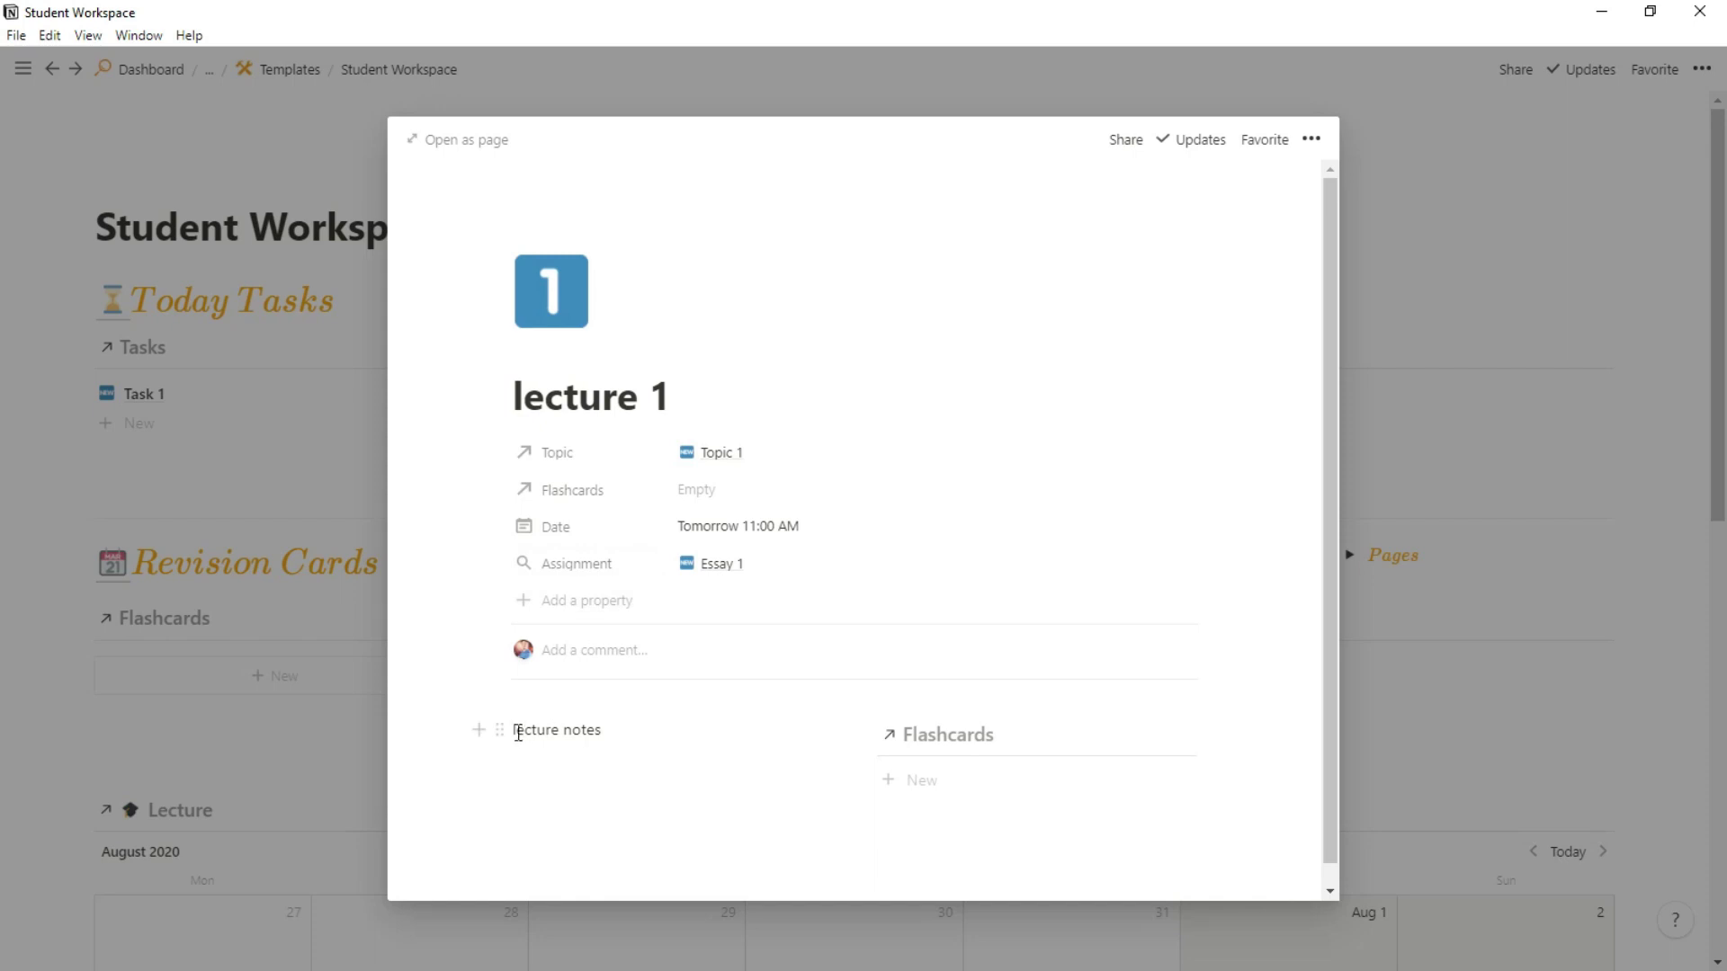
pyautogui.moveTo(515, 731); pyautogui.dragTo(593, 730)
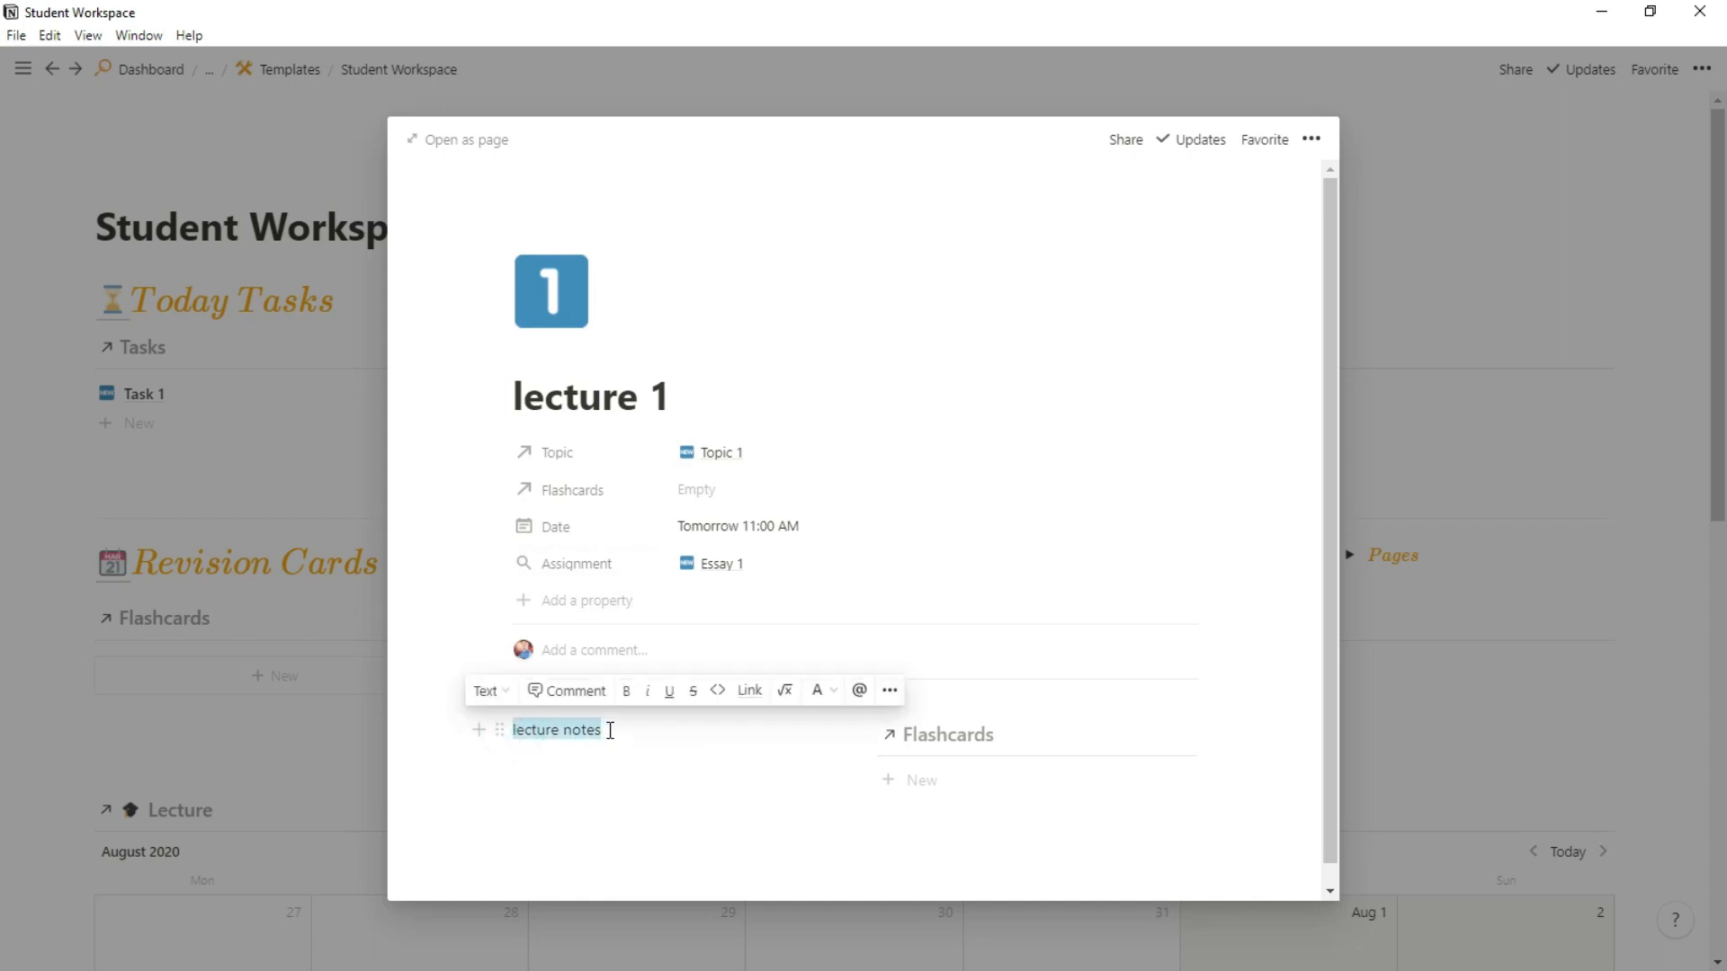
pyautogui.write('what is a good question')
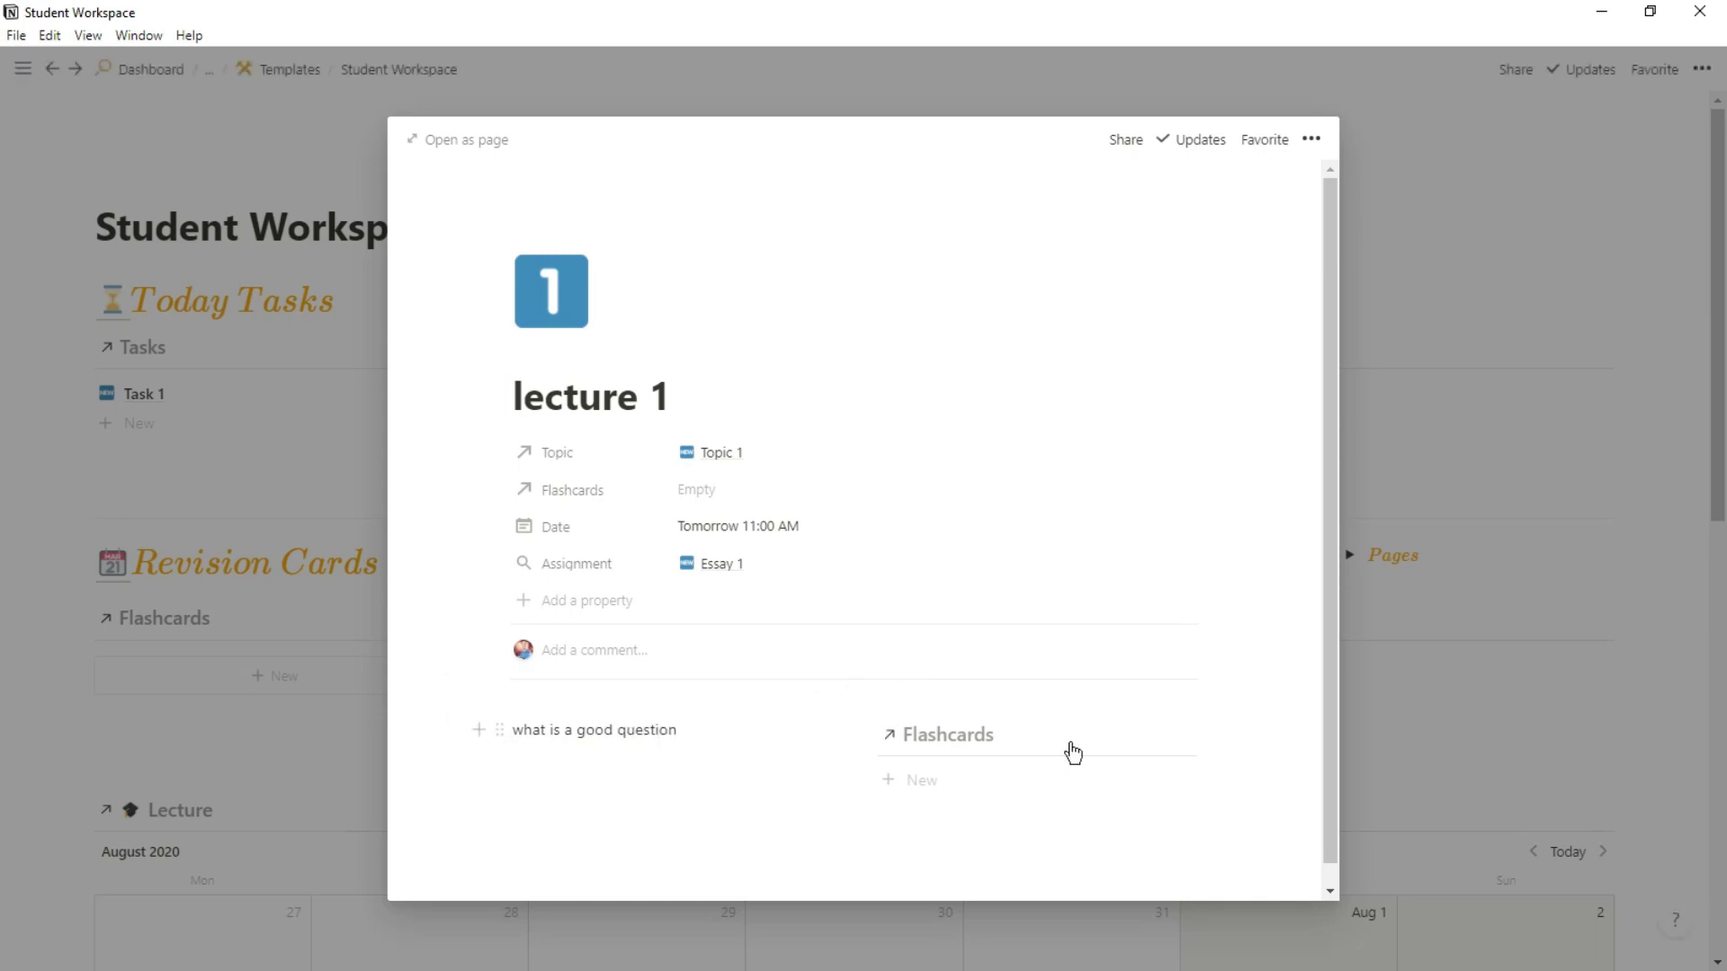
pyautogui.click(1122, 747)
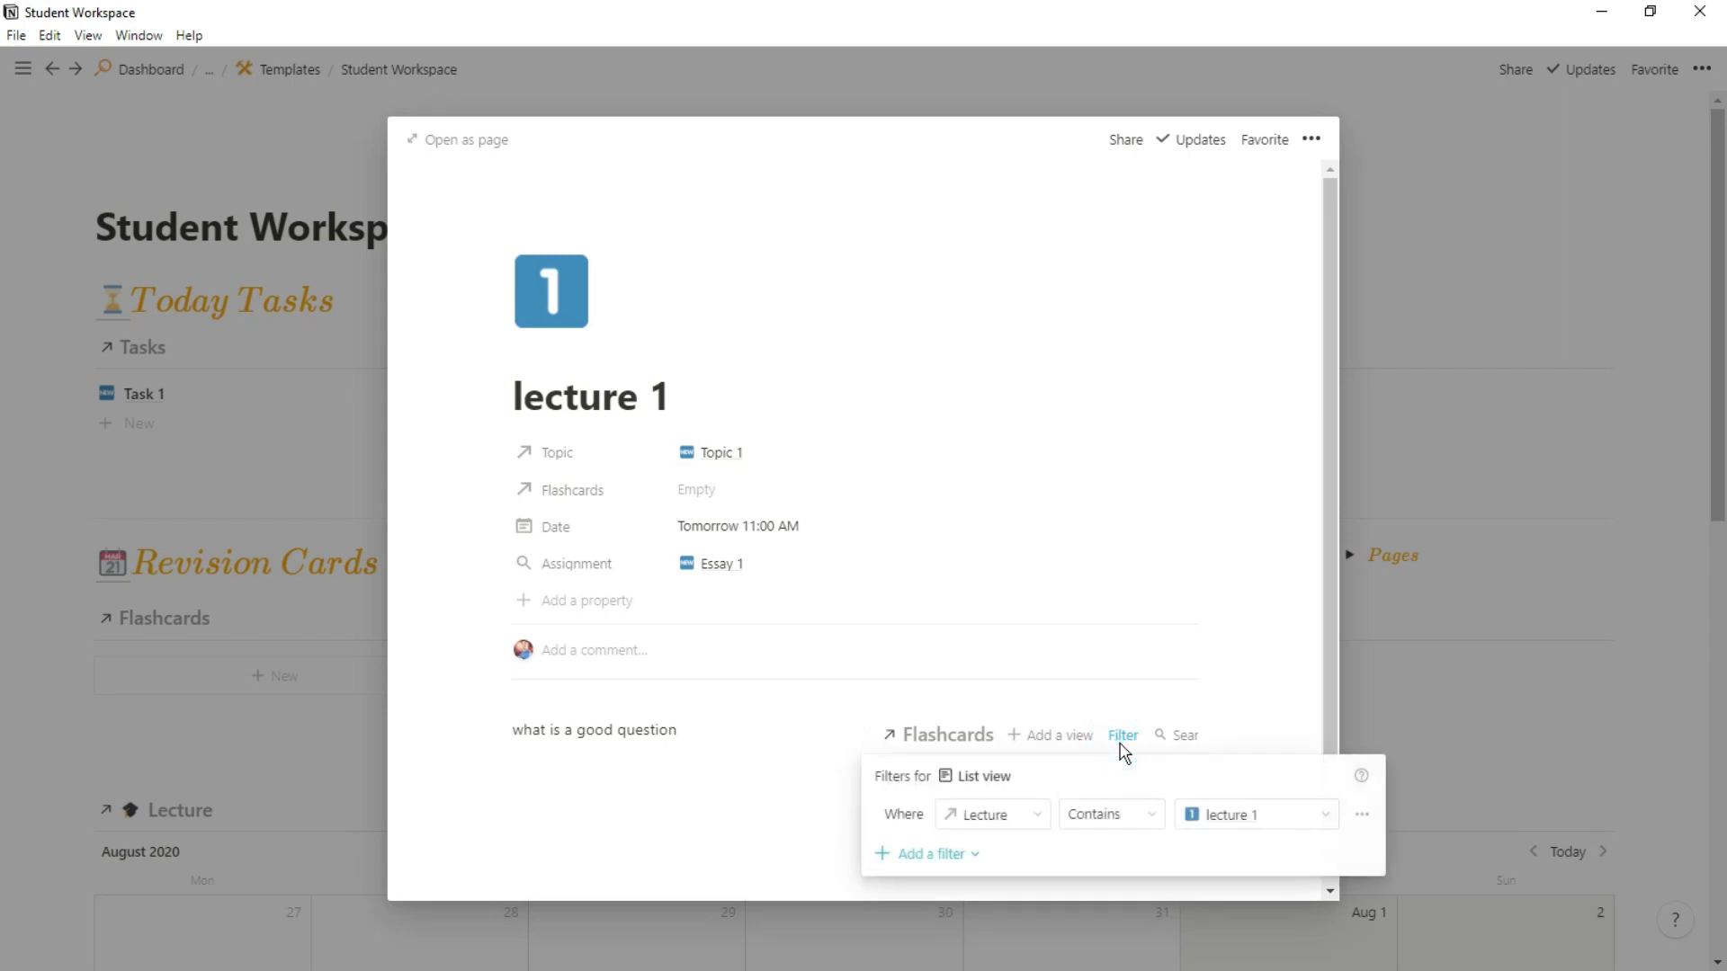
pyautogui.click(772, 748)
pyautogui.moveTo(501, 730); pyautogui.dragTo(934, 773)
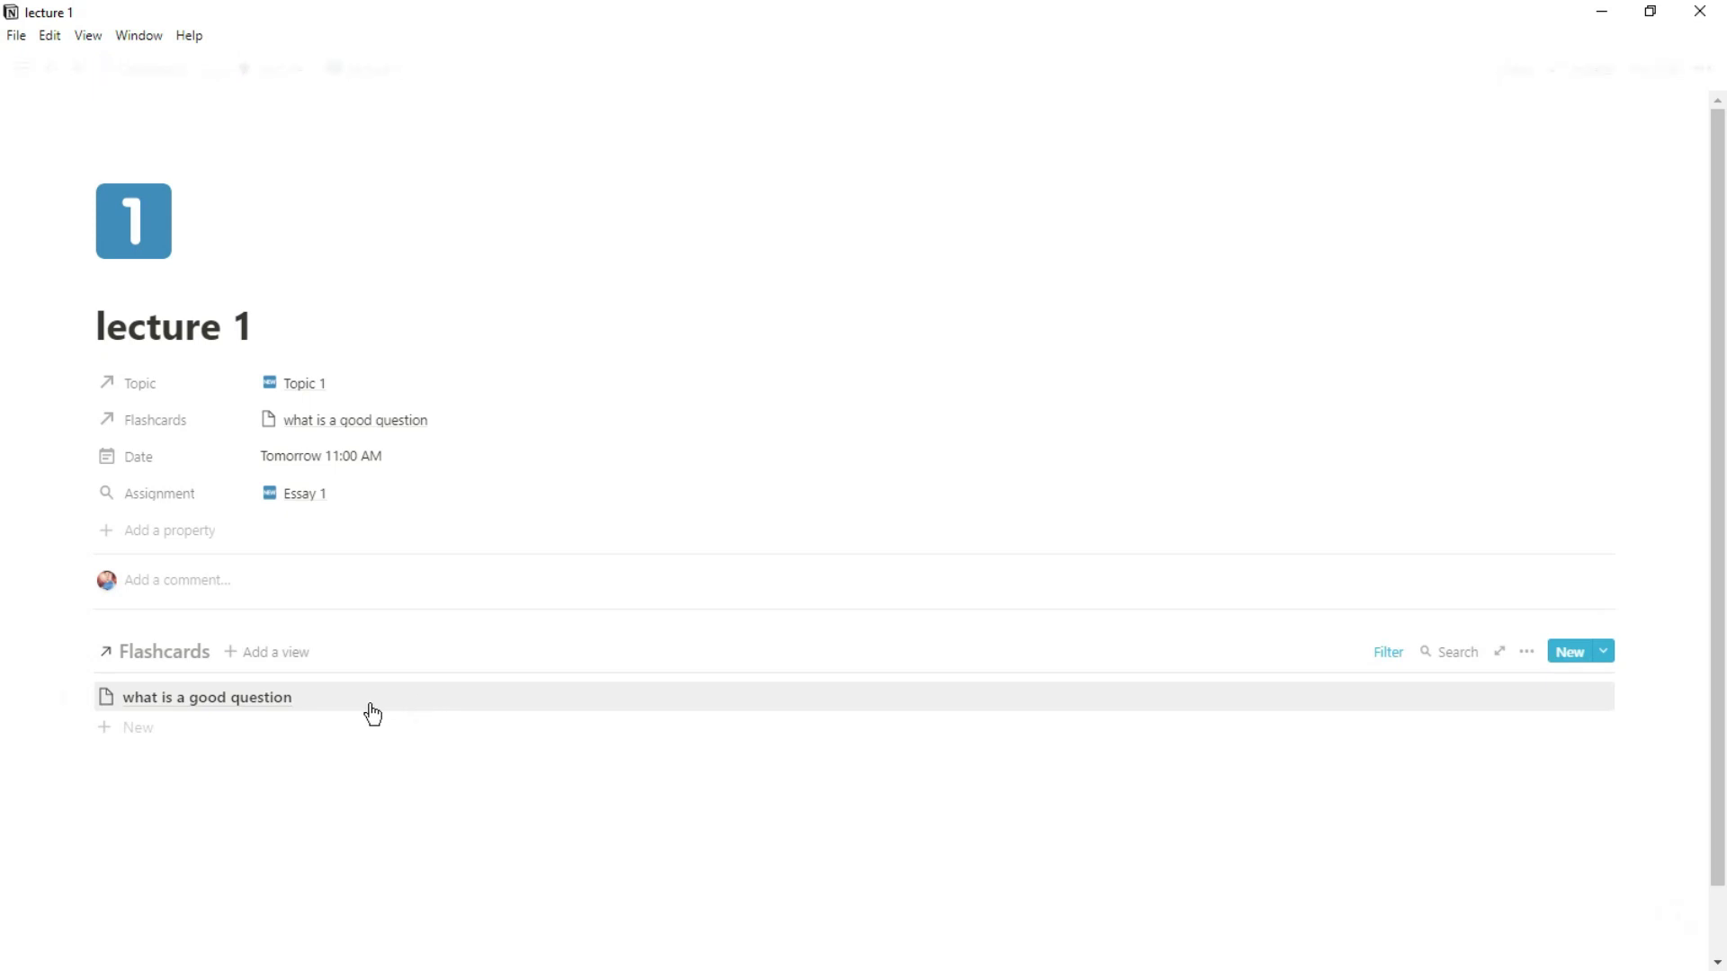
# Apply the New card template, answer 'This is a good answer', and set Date wrong to Aug 19, 2020
pyautogui.click(381, 706)
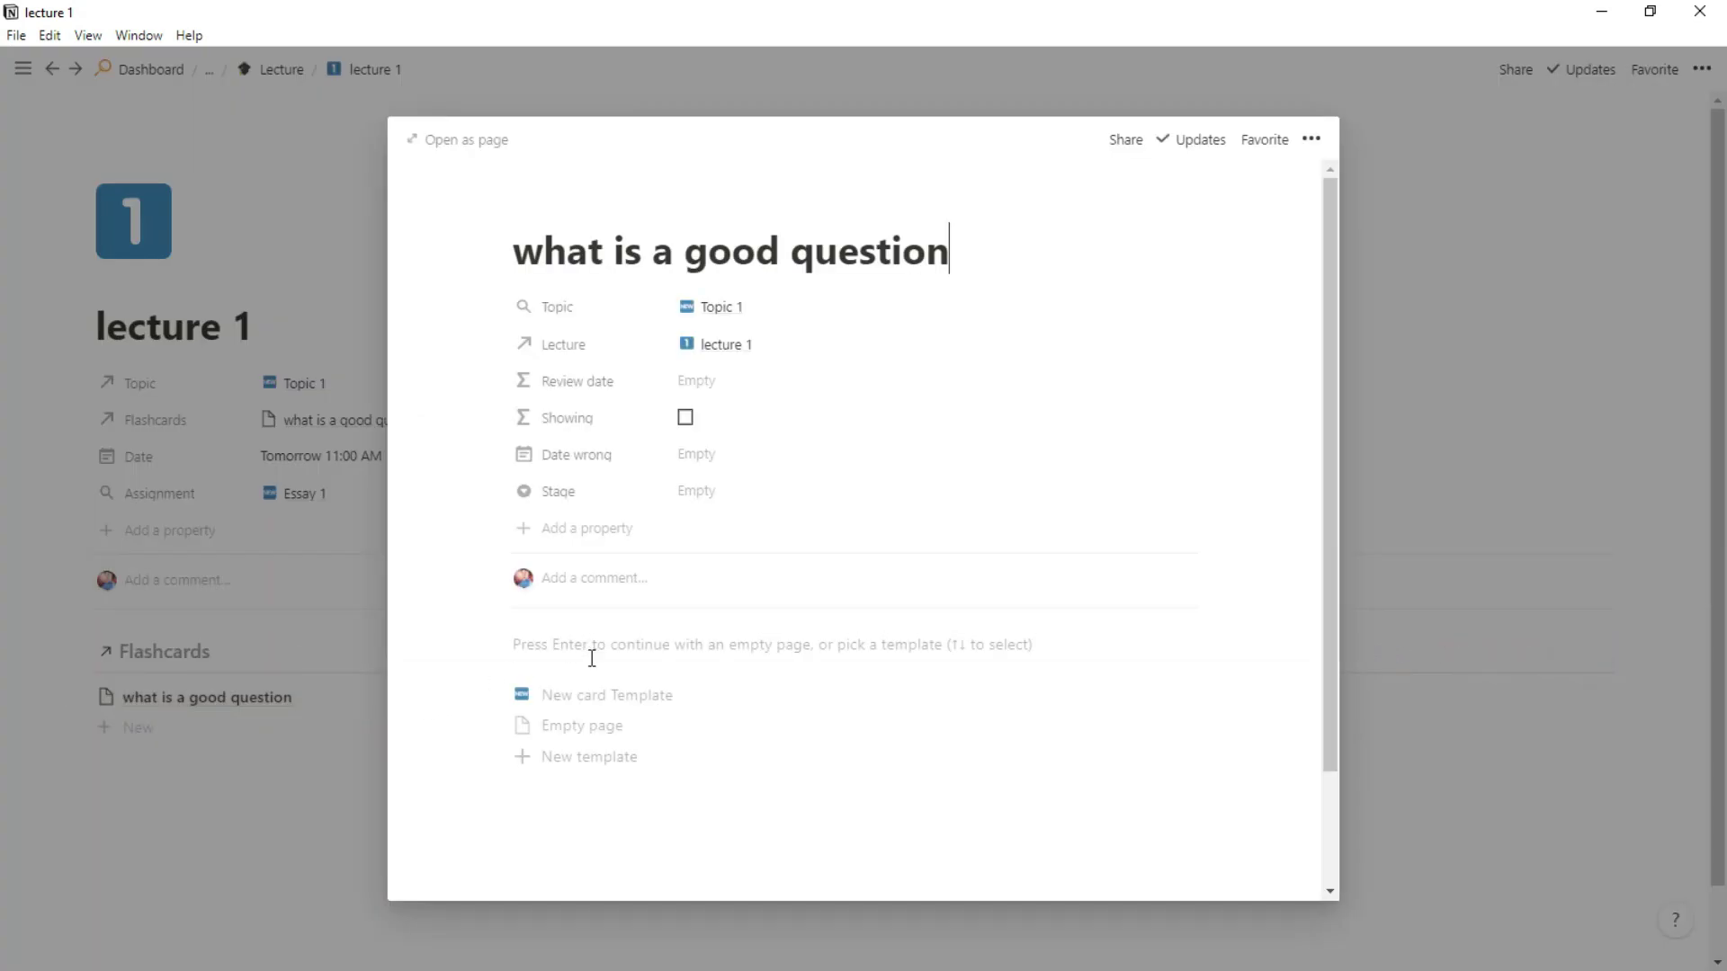
pyautogui.click(597, 698)
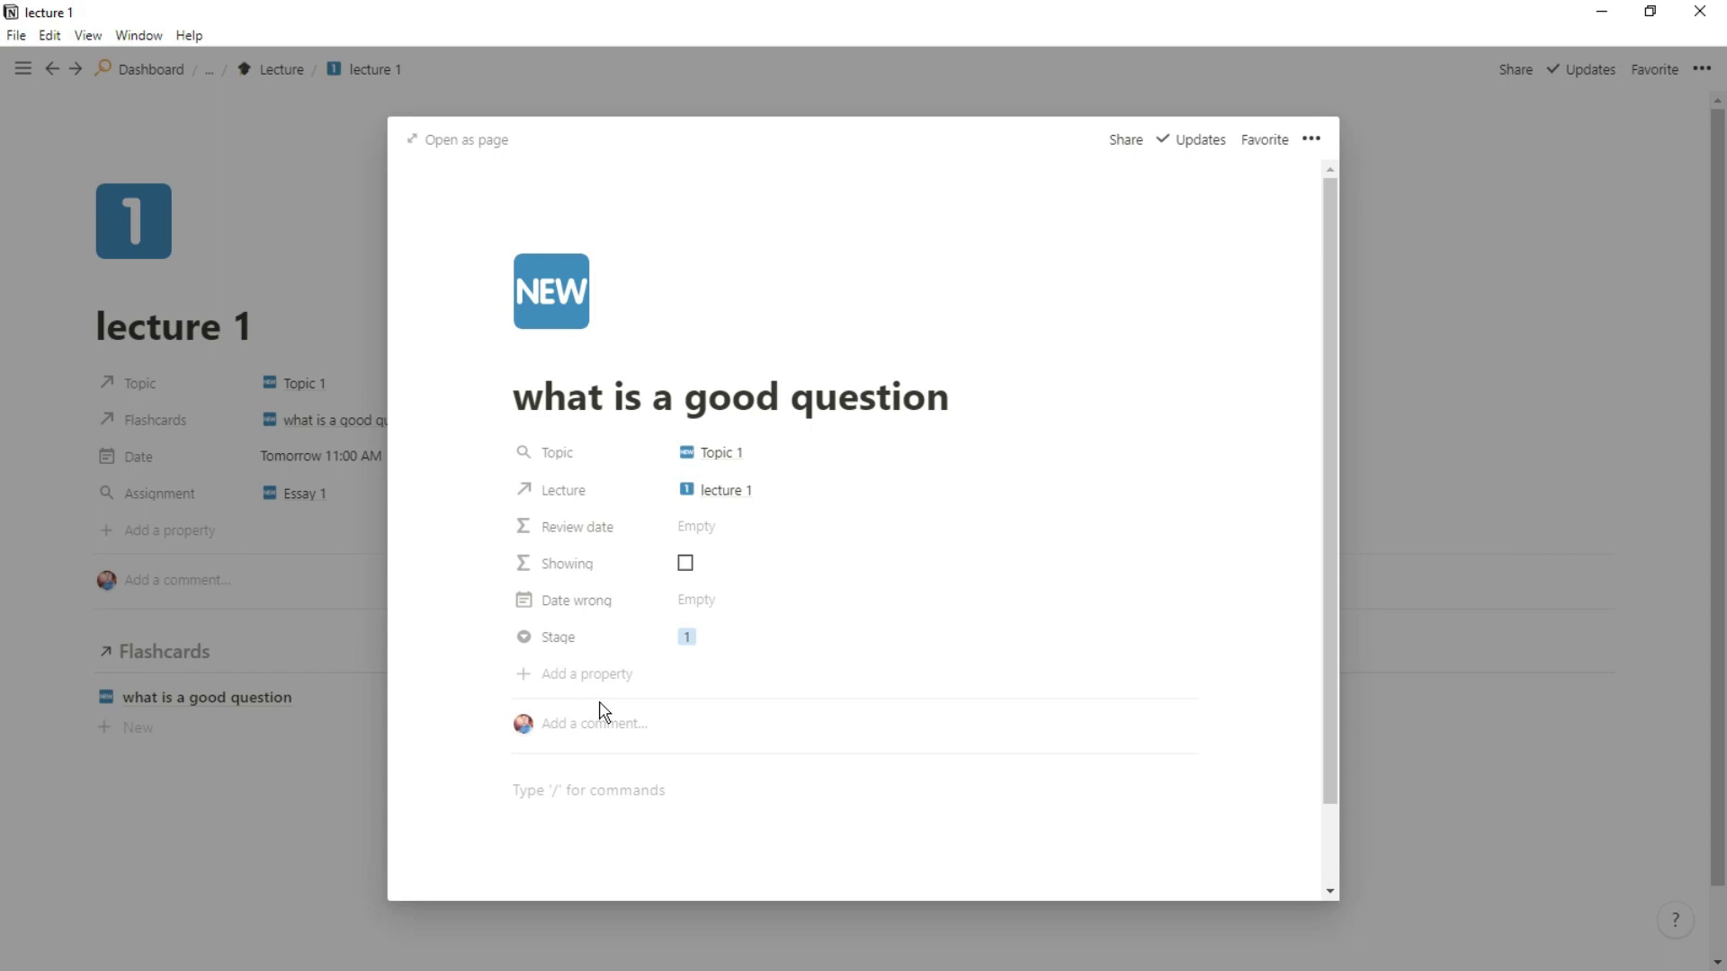
pyautogui.scroll(-1, 605, 601)
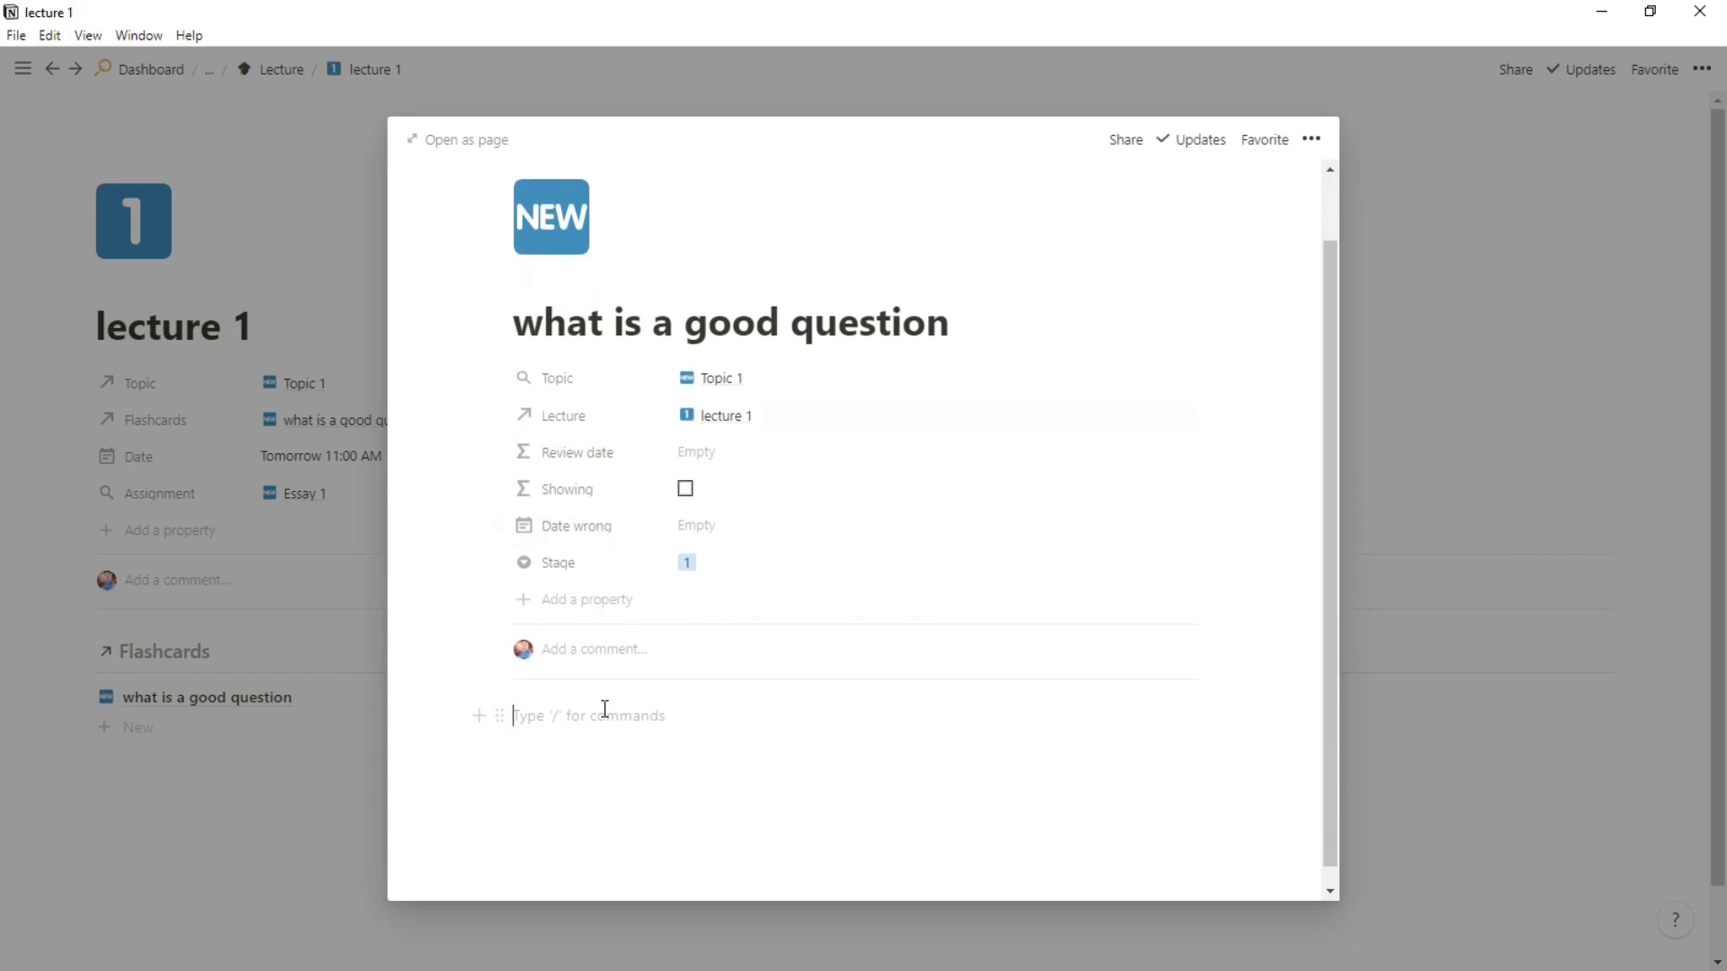
pyautogui.write('This is a good answer')
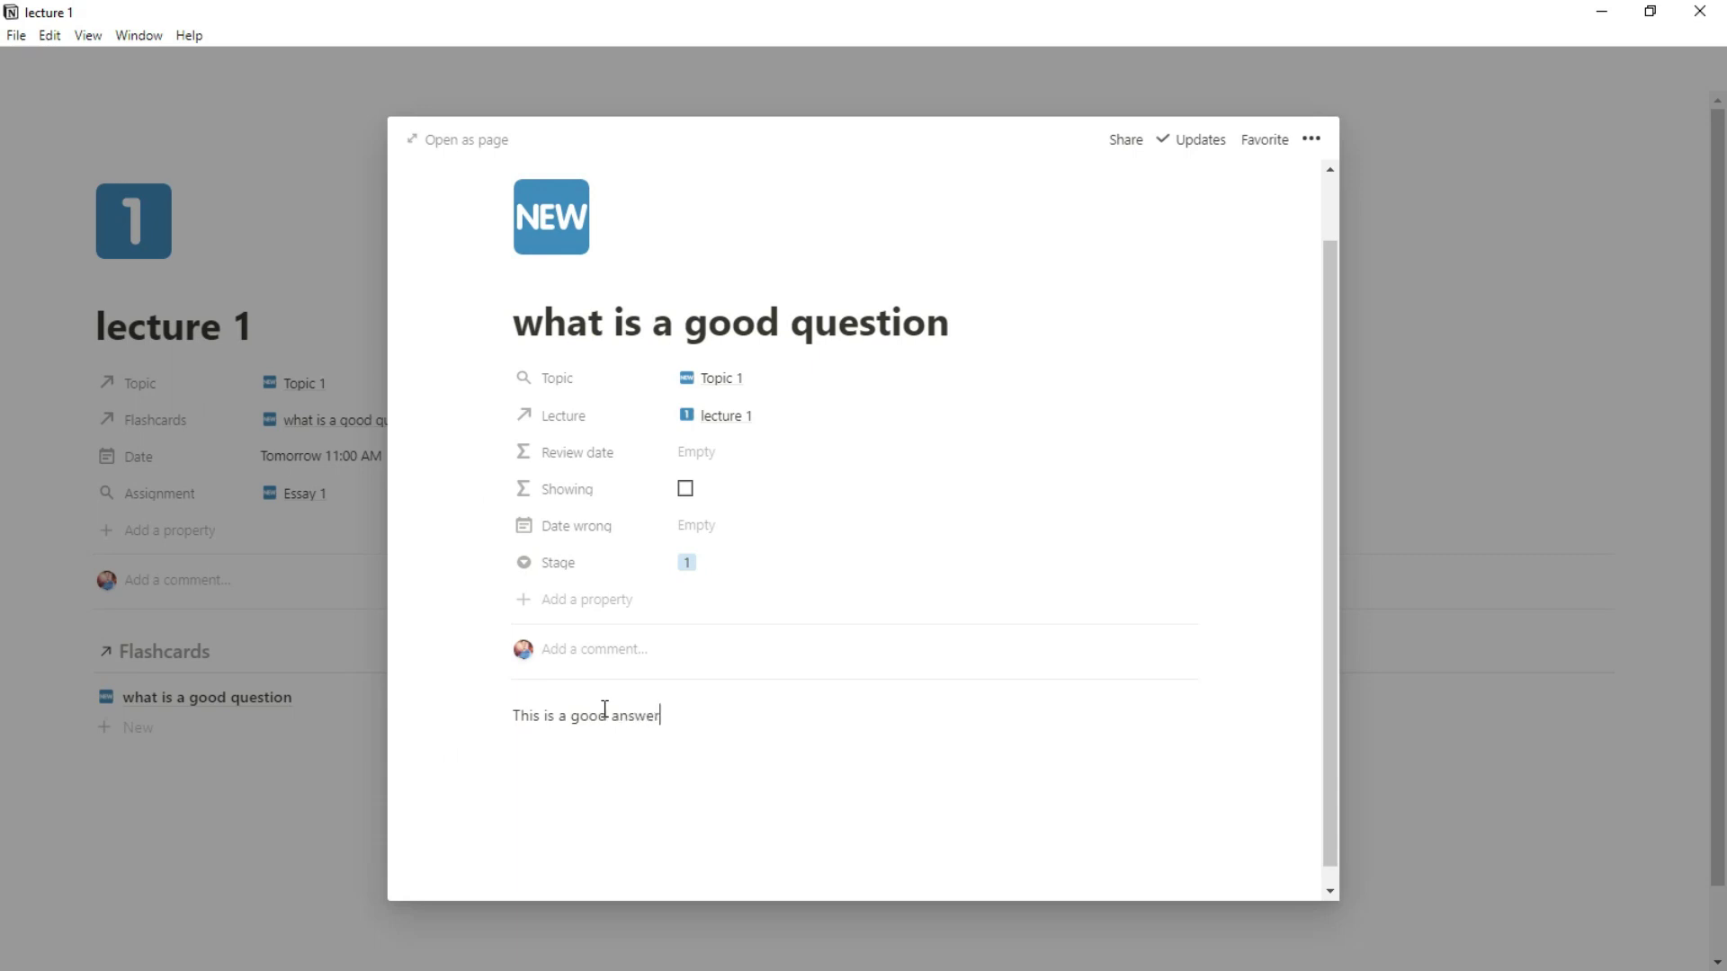
pyautogui.click(700, 528)
pyautogui.click(769, 654)
pyautogui.click(602, 540)
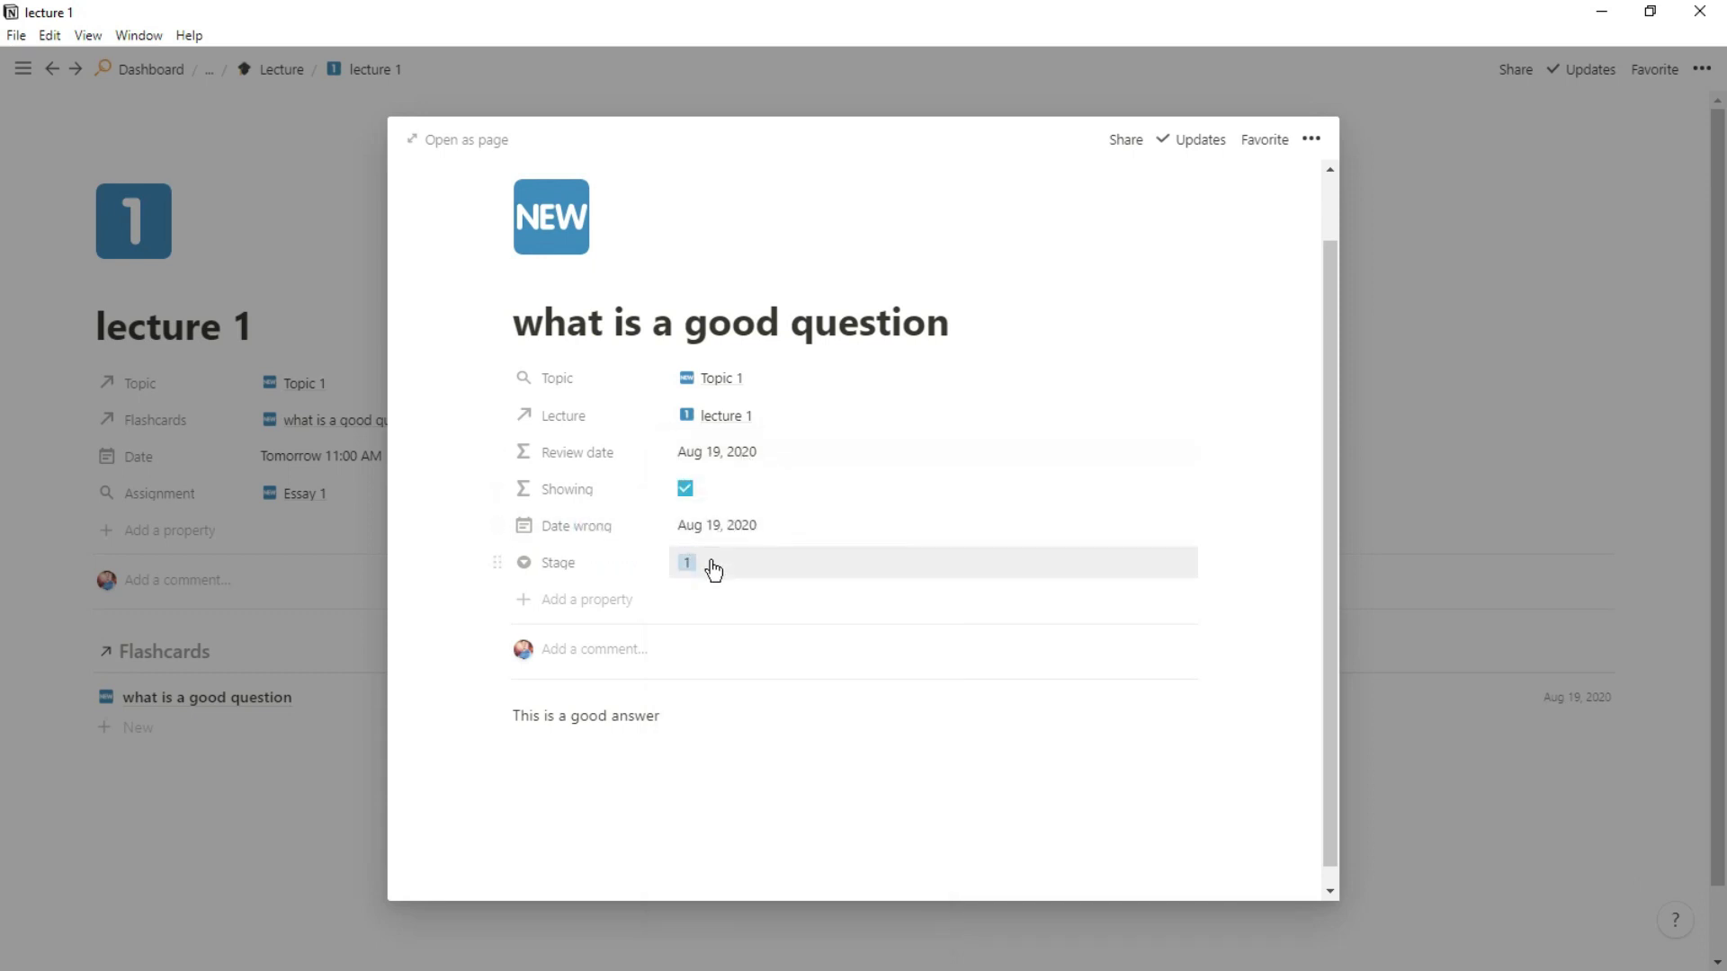
# Close the flashcard and return to the Student Workspace dashboard via the breadcrumb
pyautogui.click(322, 726)
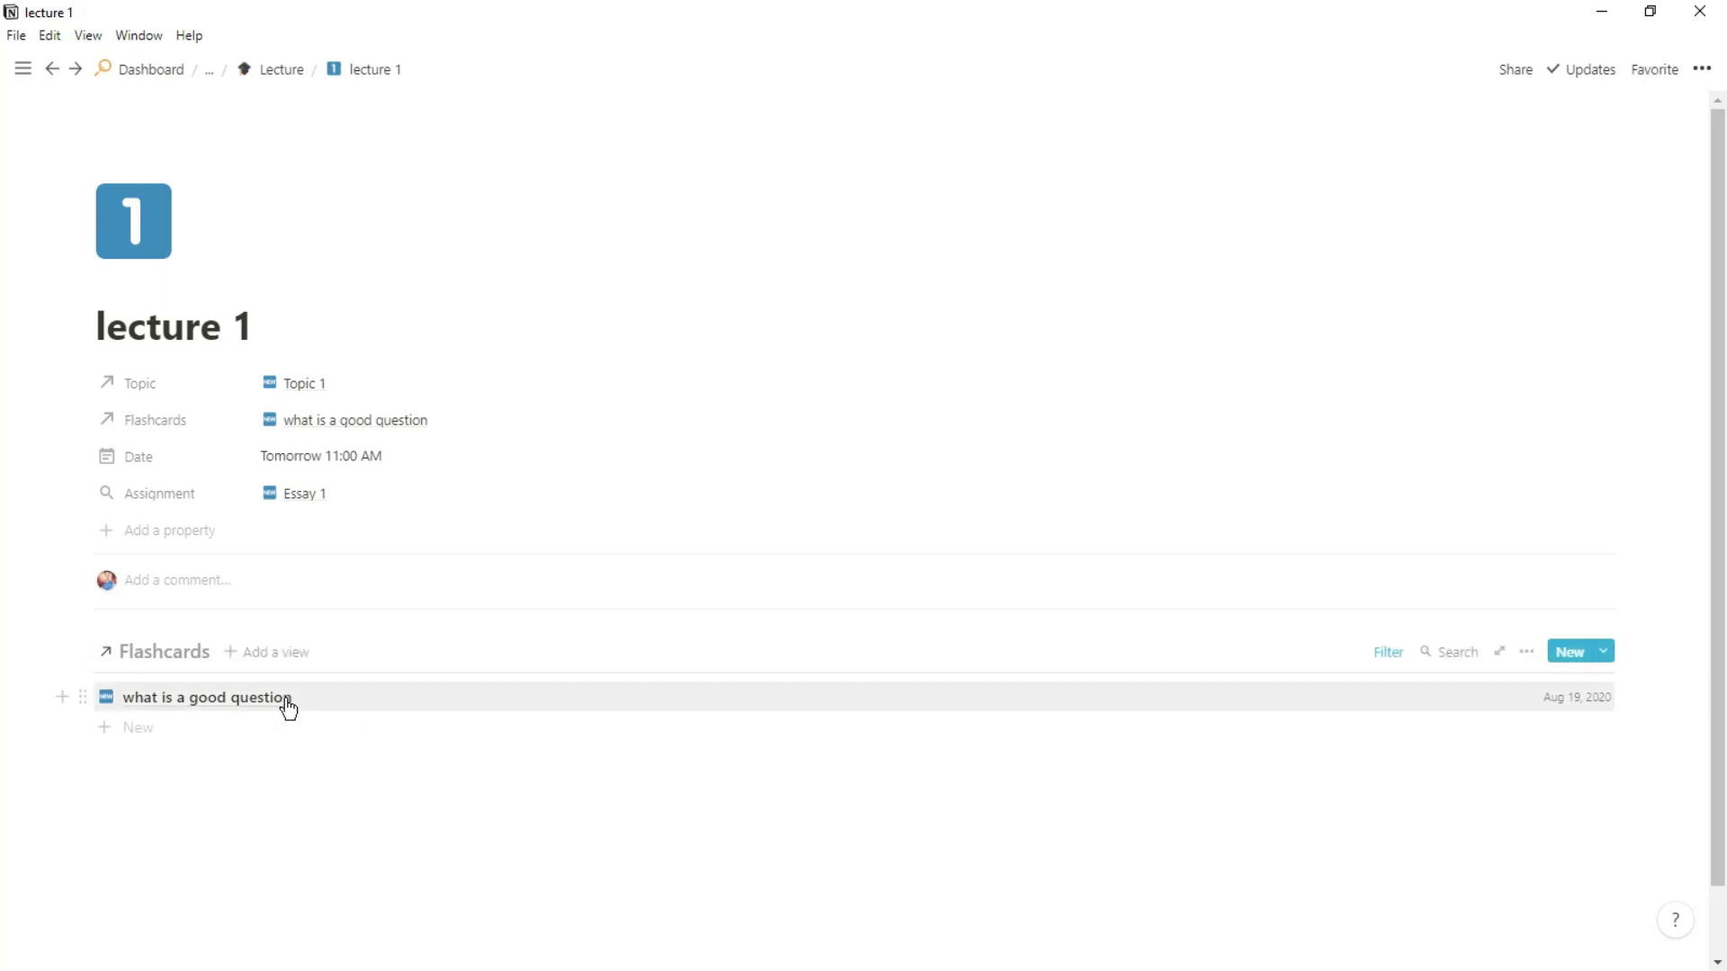
pyautogui.click(210, 72)
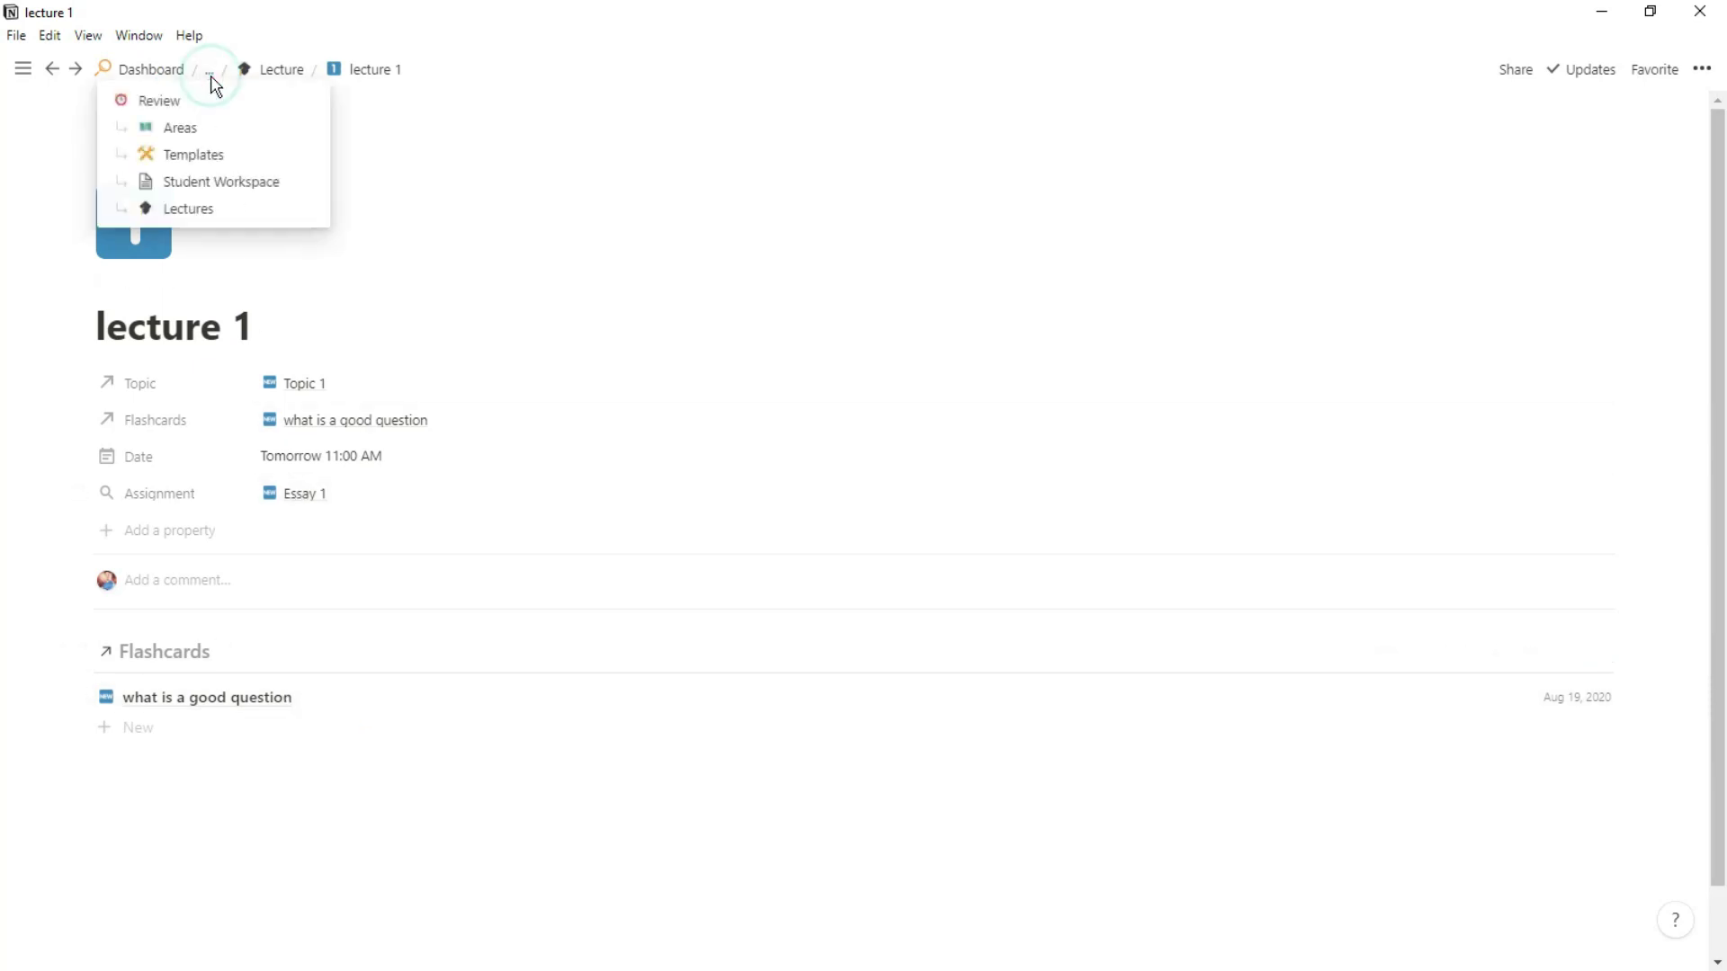
pyautogui.click(216, 181)
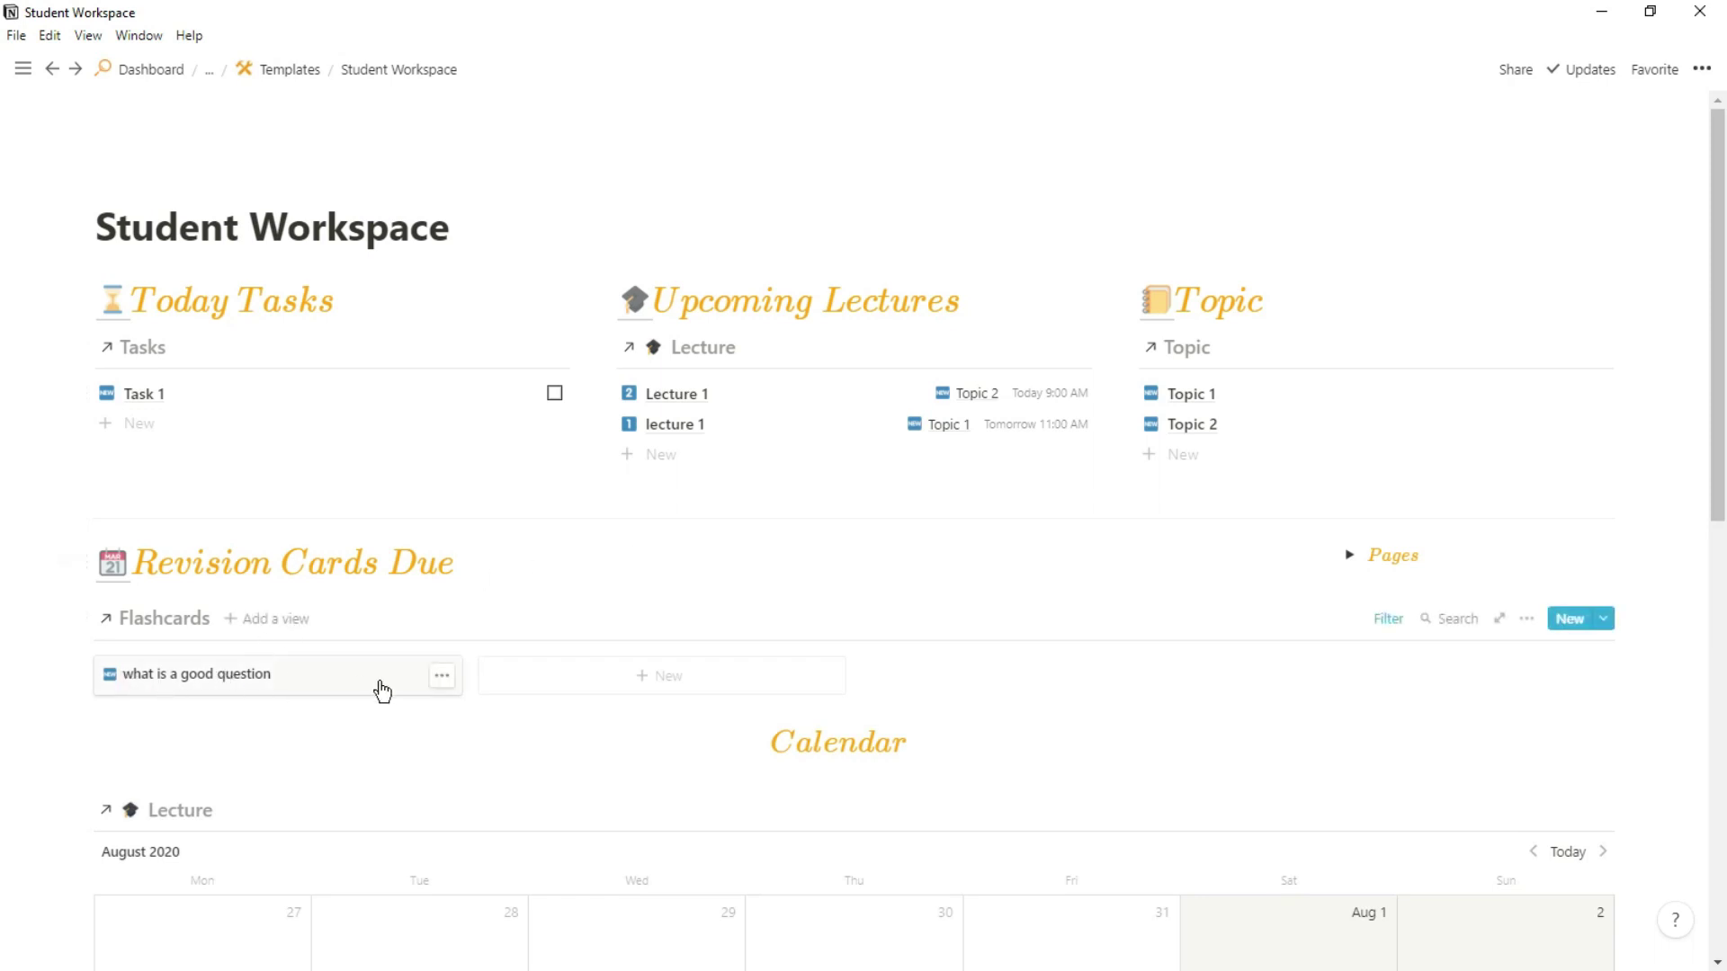
# Set the due flashcard's Stage to 2, pushing its review to Aug 20, 2020
pyautogui.click(295, 680)
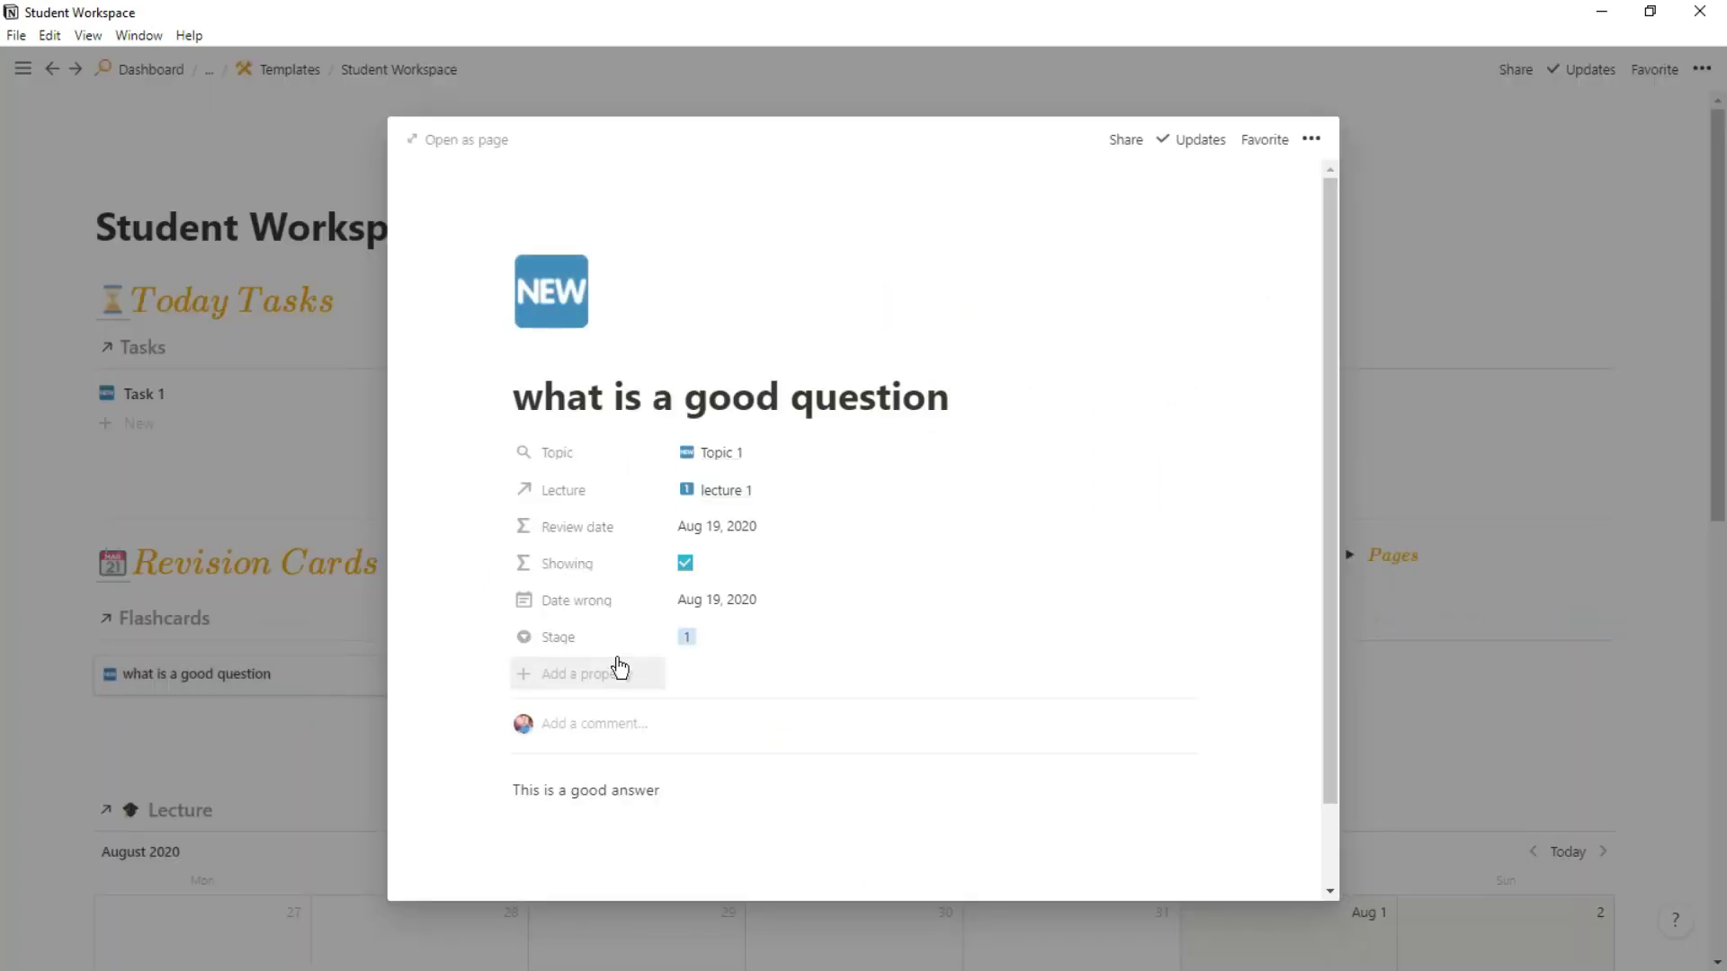
pyautogui.click(712, 643)
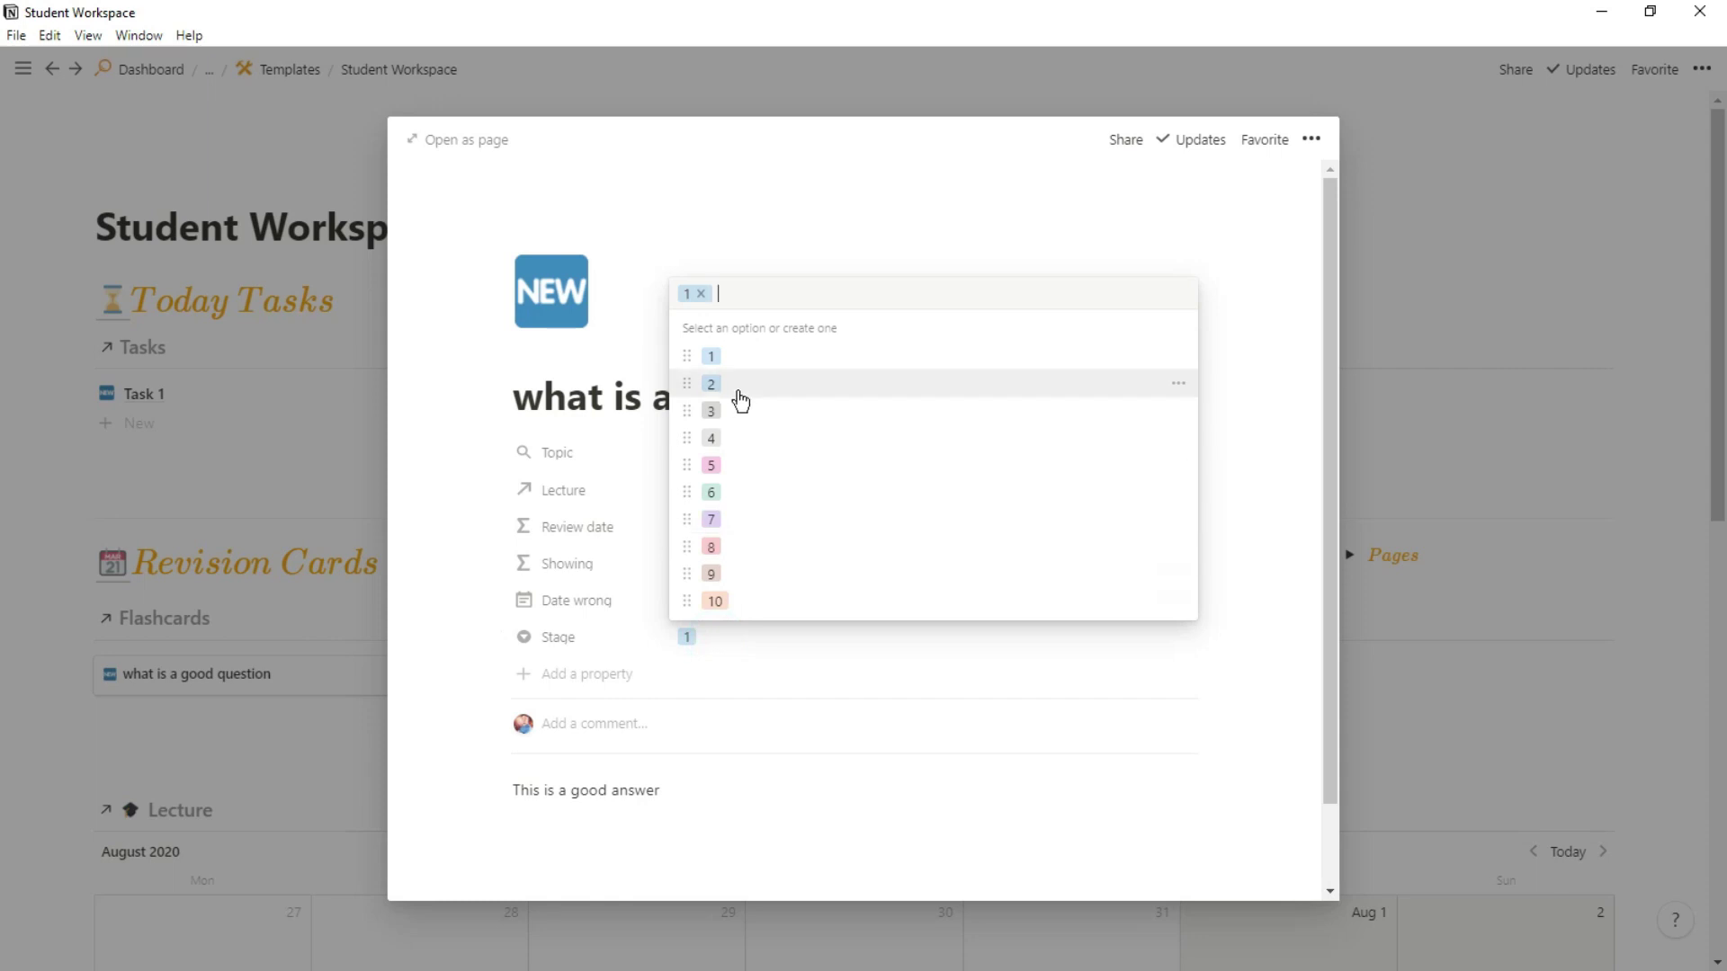
pyautogui.click(738, 389)
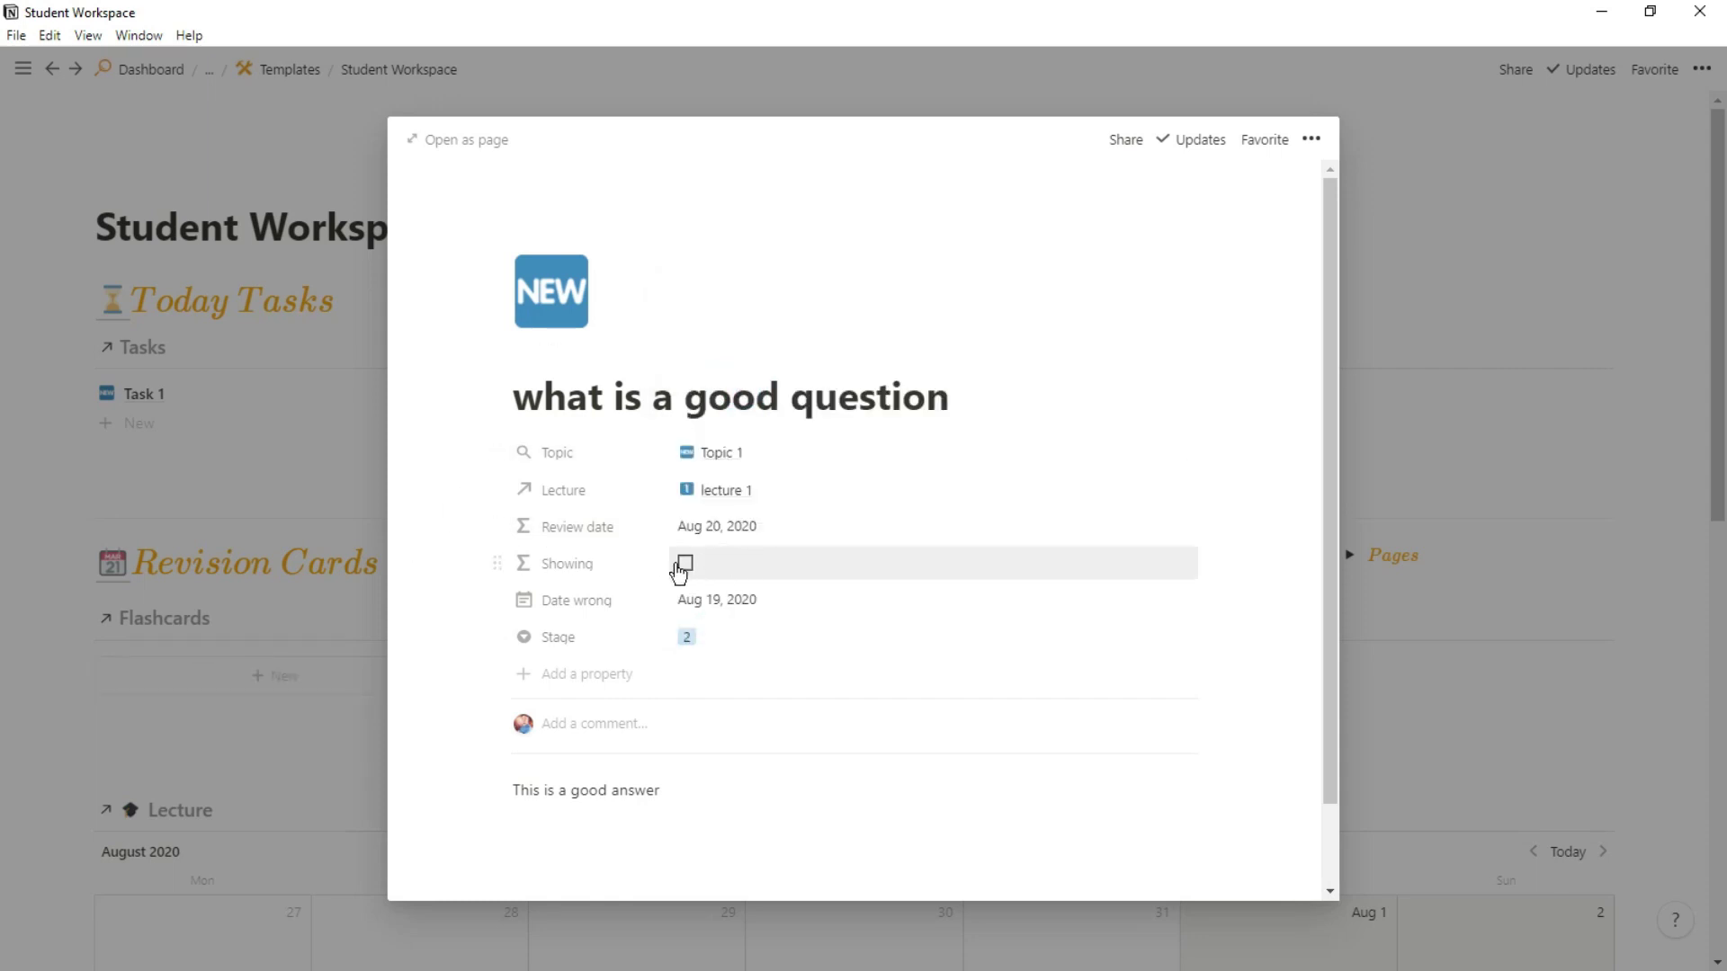
pyautogui.click(349, 579)
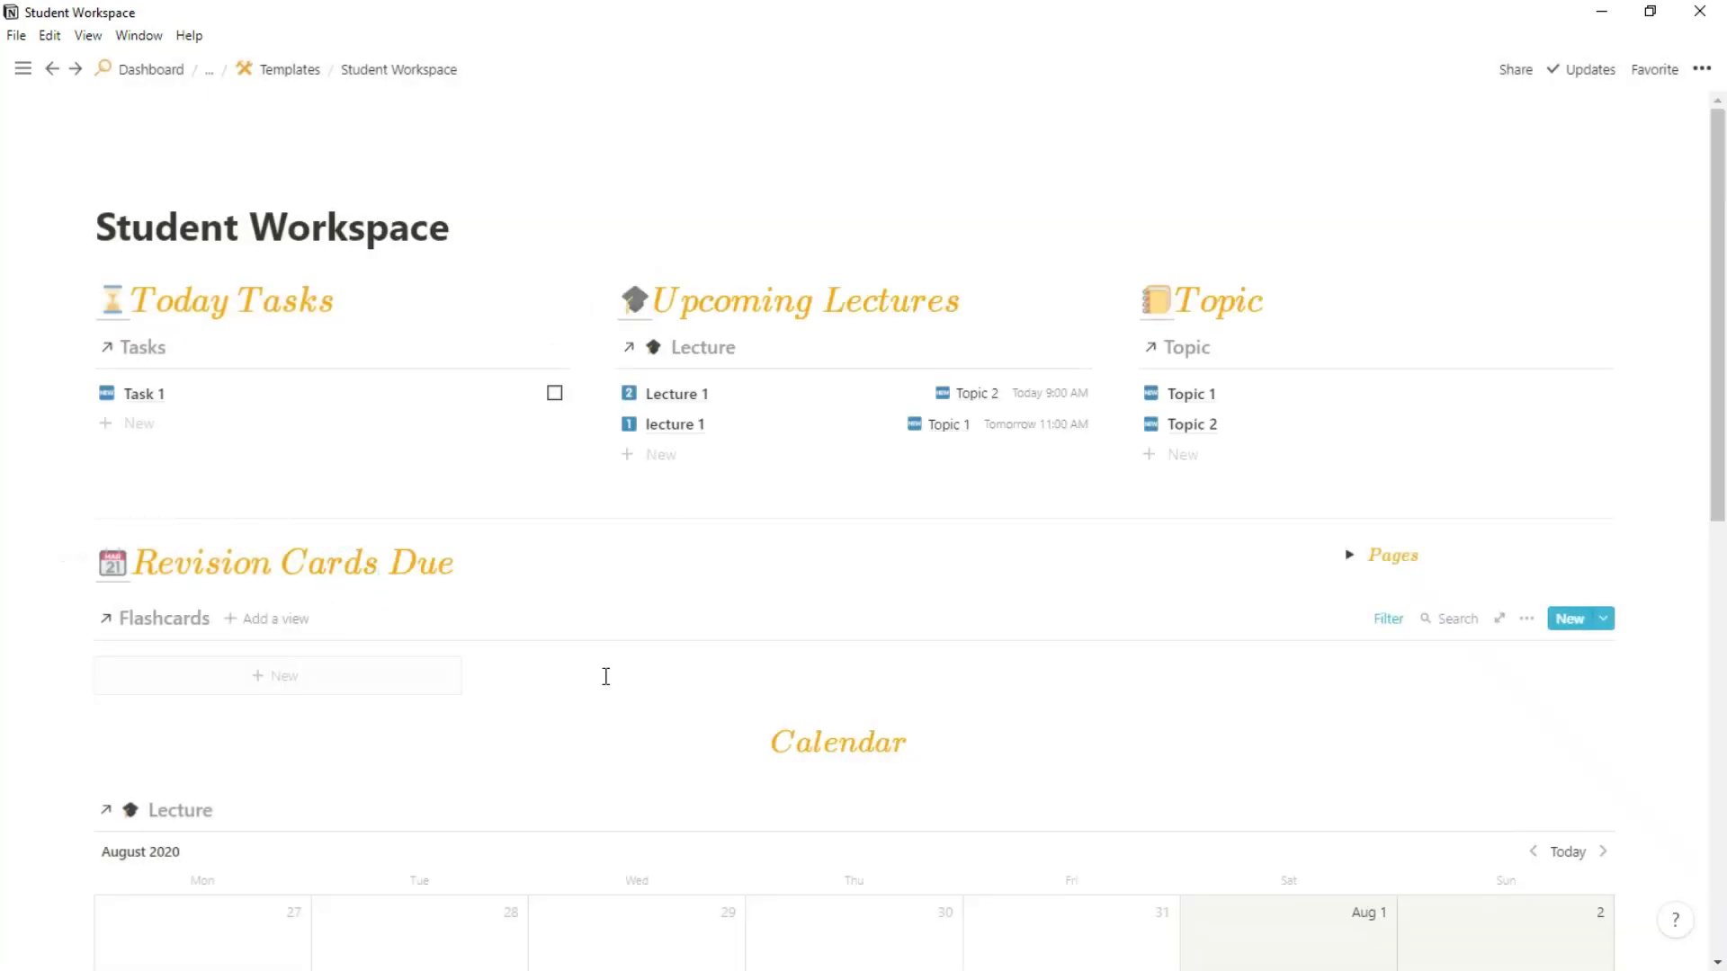
pyautogui.scroll(-8, 655, 679)
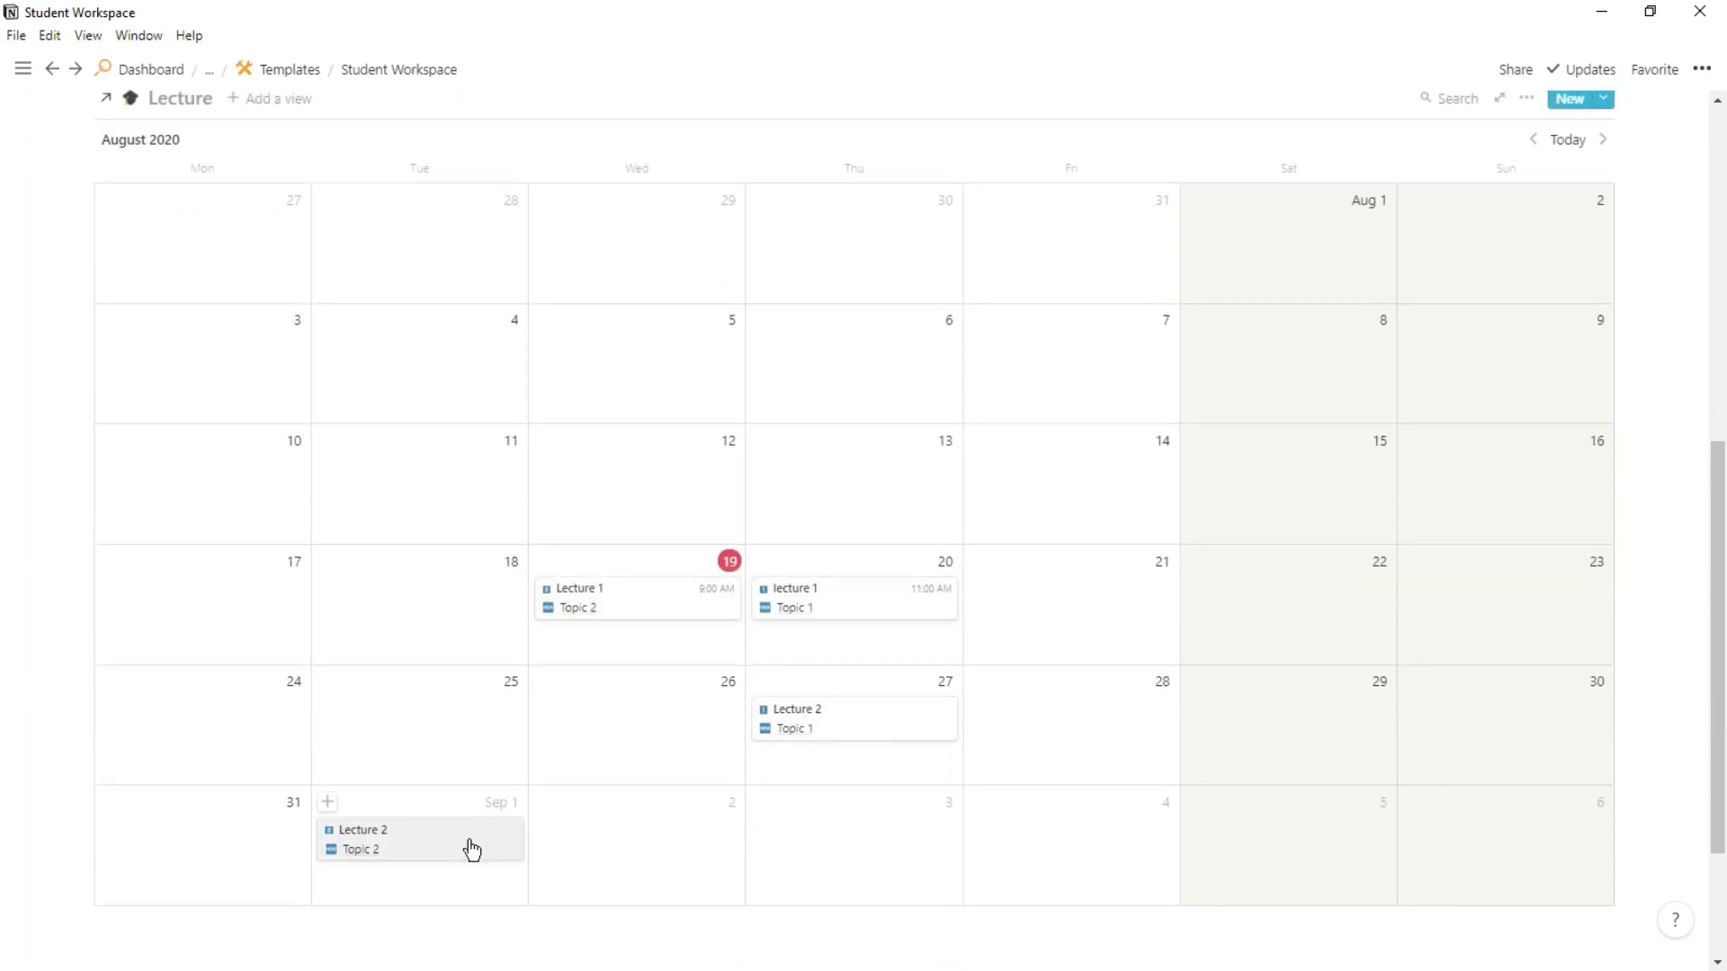
pyautogui.scroll(4, 863, 516)
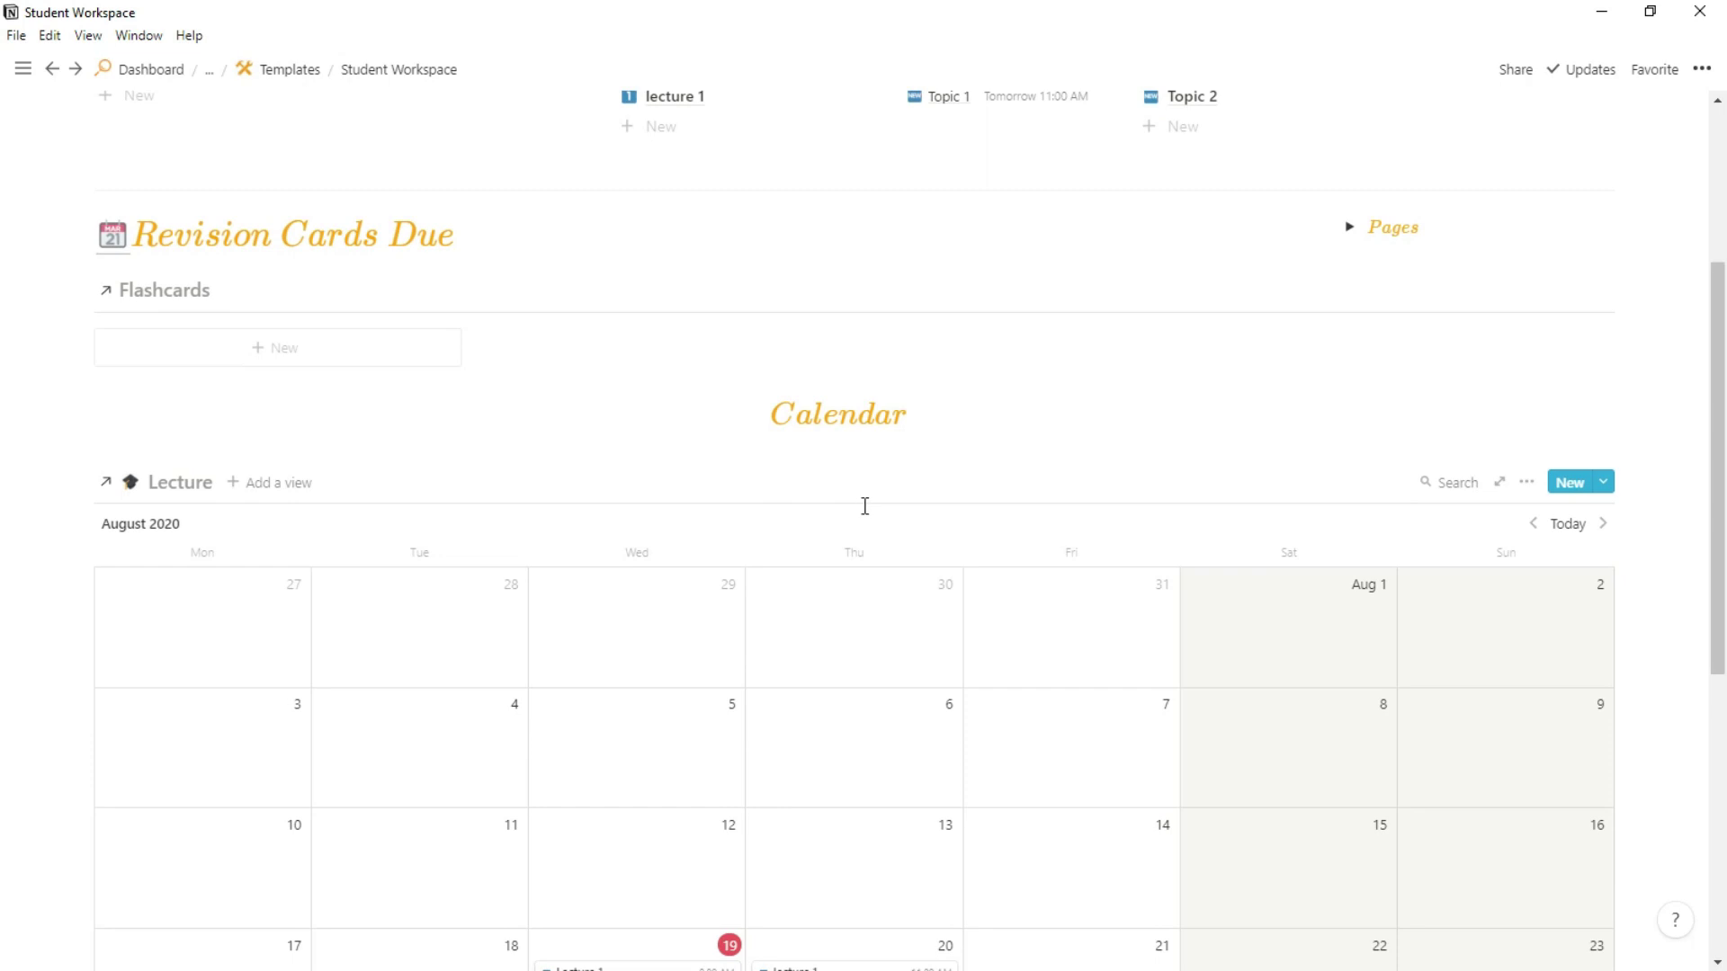
pyautogui.scroll(3, 877, 502)
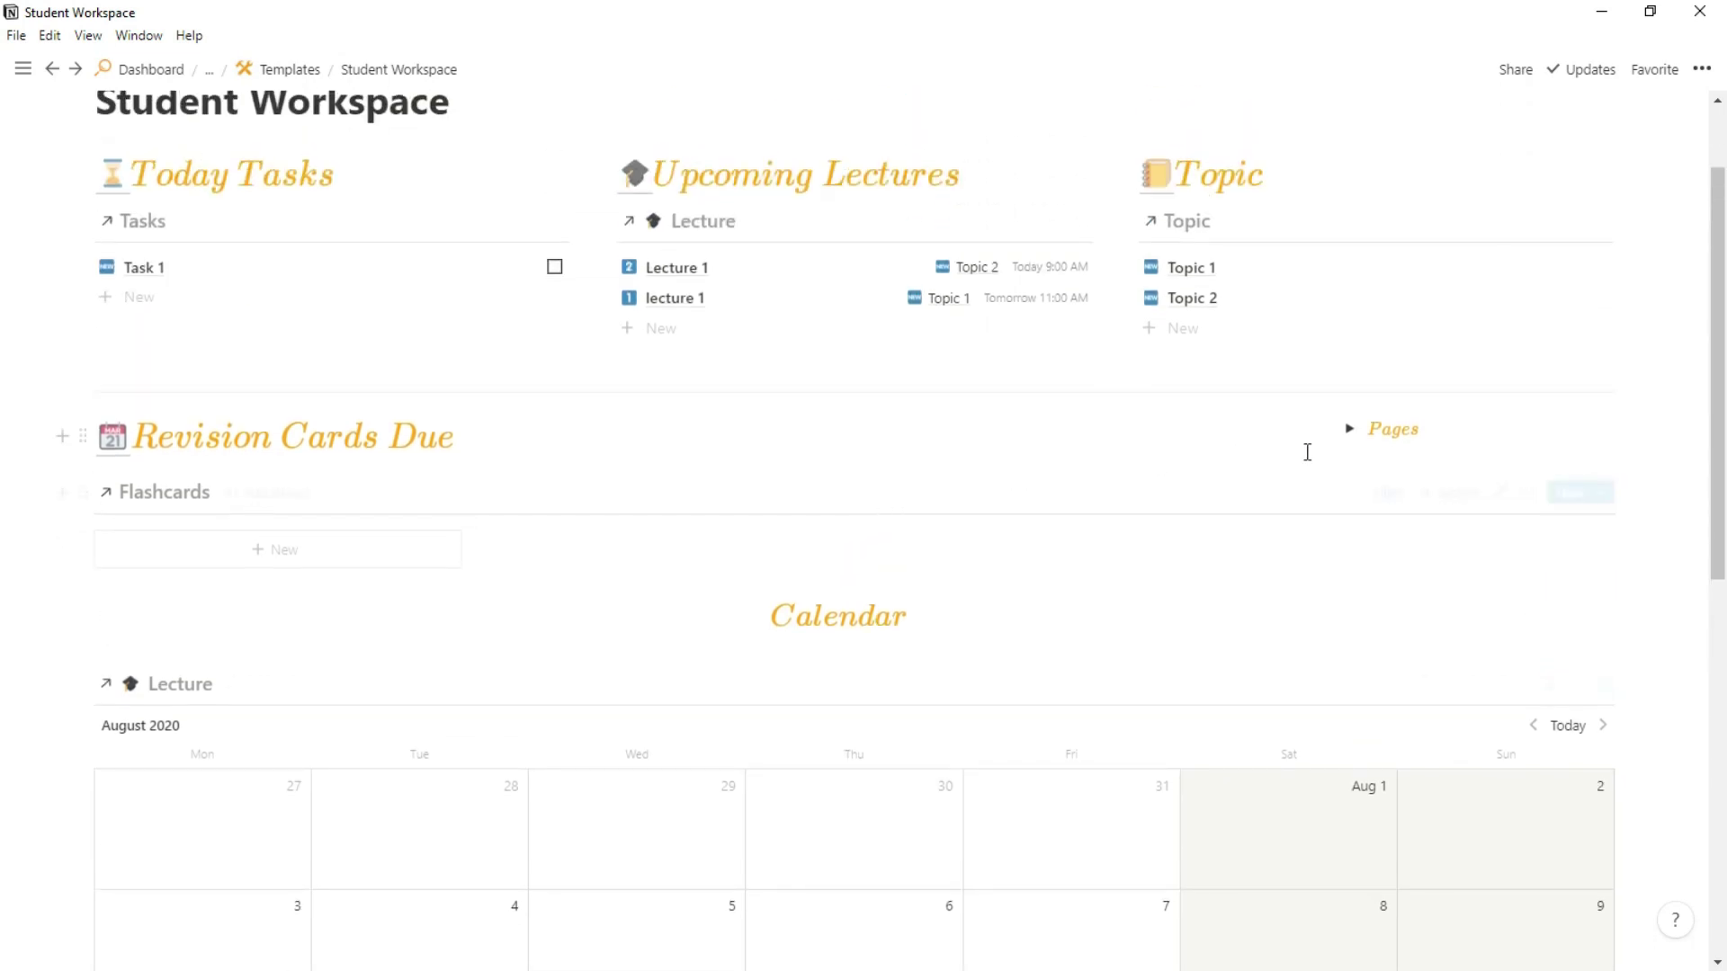
pyautogui.click(1351, 432)
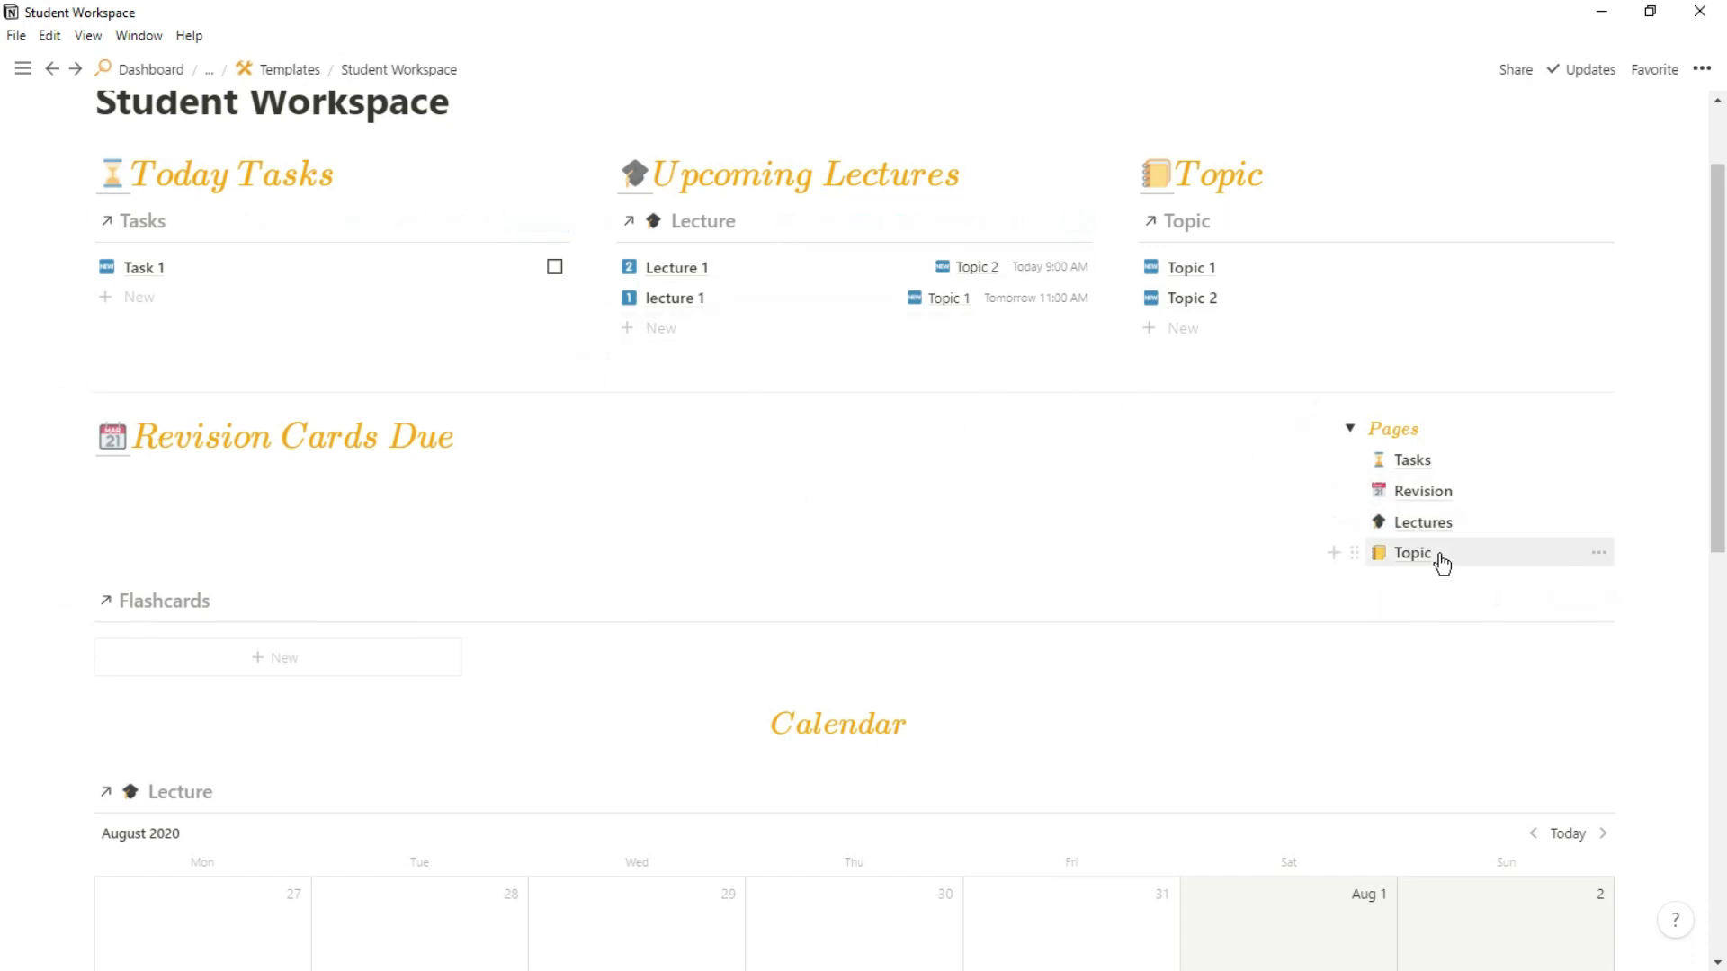
pyautogui.click(1350, 428)
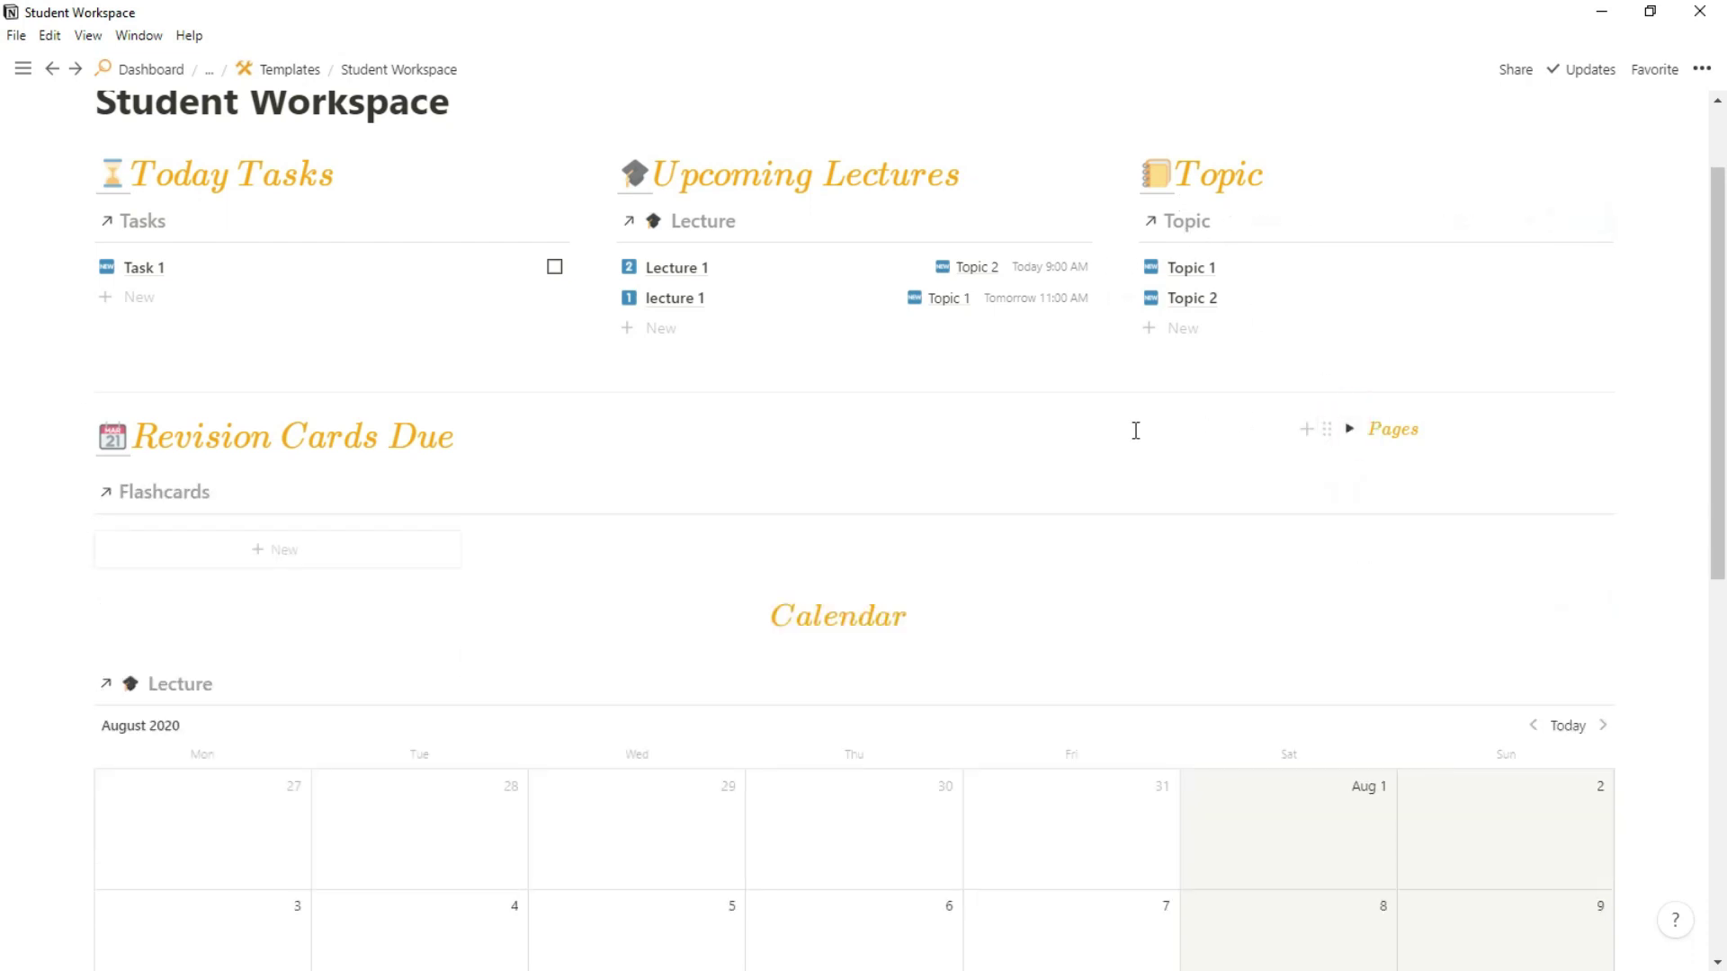